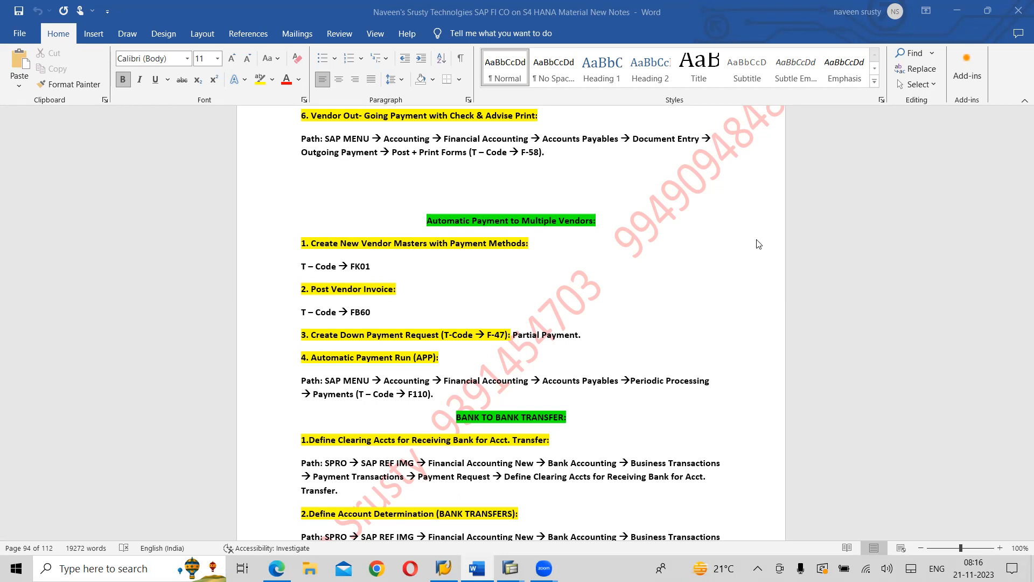
Switch to SAP and close the session window with the reverse posting log.
{"action": "key", "text": "alt+Tab"}
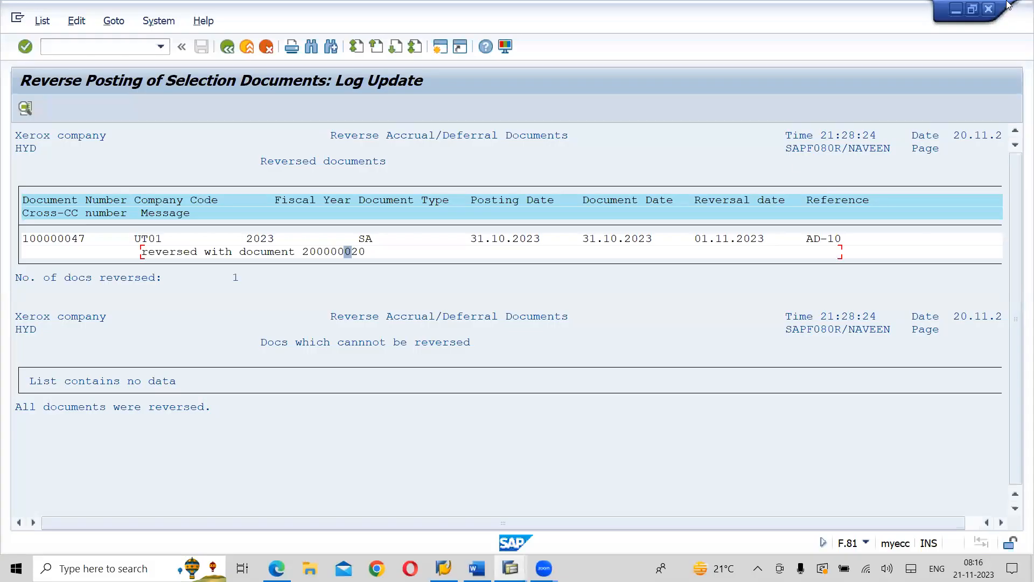
{"action": "left_click", "coordinate": [988, 9]}
{"action": "key", "text": "alt+Tab"}
{"action": "key", "text": "alt+Tab"}
{"action": "key", "text": "alt+Tab"}
{"action": "key", "text": "alt+Tab"}
{"action": "key", "text": "alt+Tab"}
{"action": "key", "text": "alt+shift+Tab"}
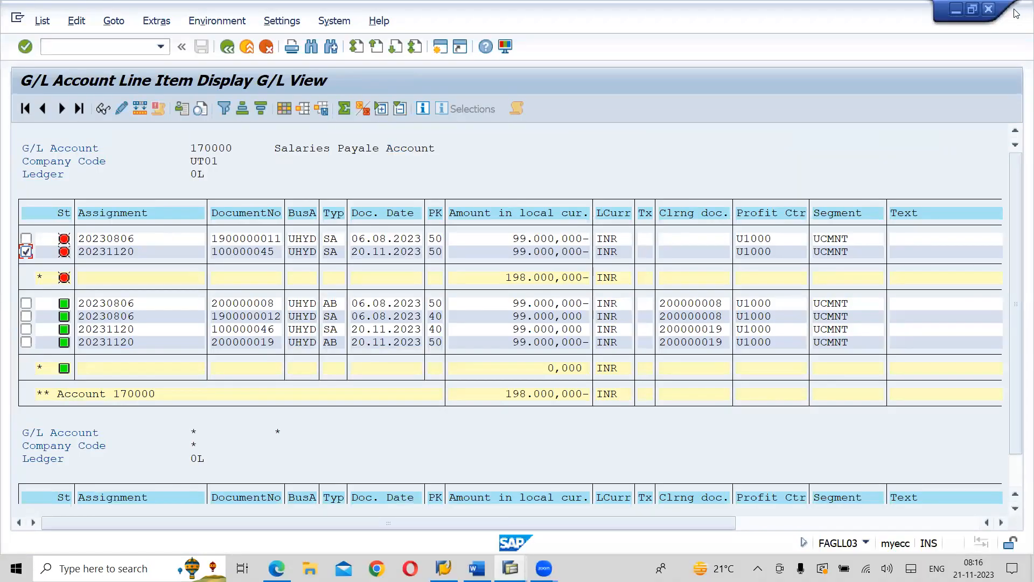
Close the G/L view line item list window and bring up the G/L account line item selection session.
{"action": "left_click", "coordinate": [988, 8]}
{"action": "key", "text": "alt+Tab"}
{"action": "key", "text": "alt+Tab"}
{"action": "key", "text": "alt+Tab"}
{"action": "key", "text": "alt+Tab"}
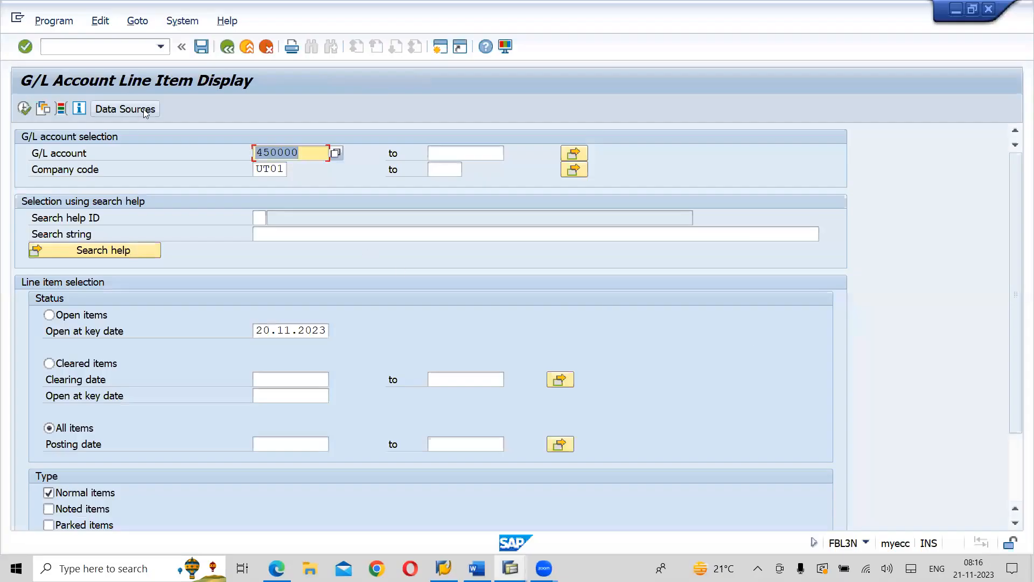
Open the vendor line item display with transaction FBL1N and enter the vendor account range for company code UT01.
{"action": "left_click", "coordinate": [72, 42]}
{"action": "type", "text": "/nfbl1n"}
{"action": "key", "text": "Return"}
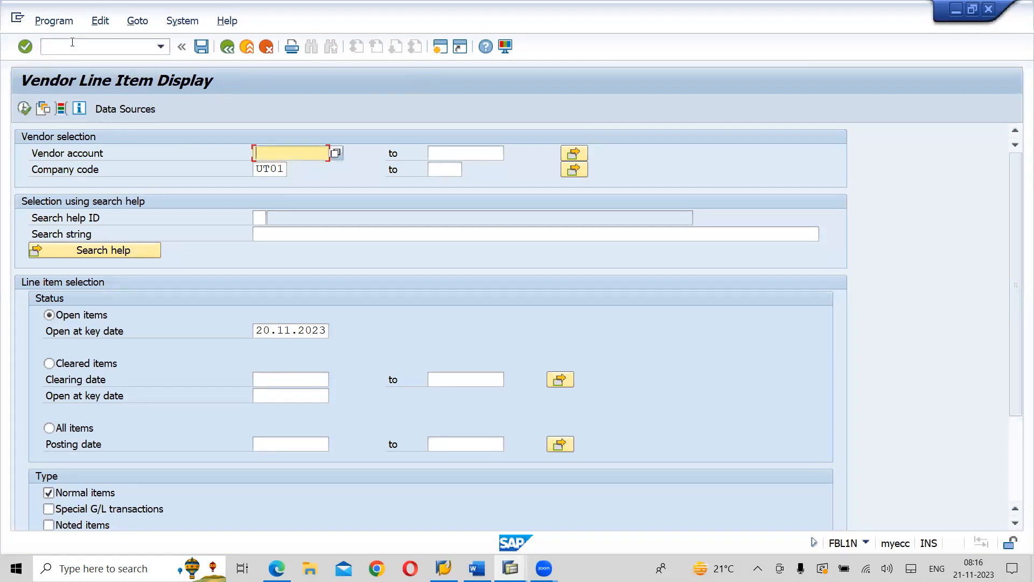
{"action": "type", "text": "5"}
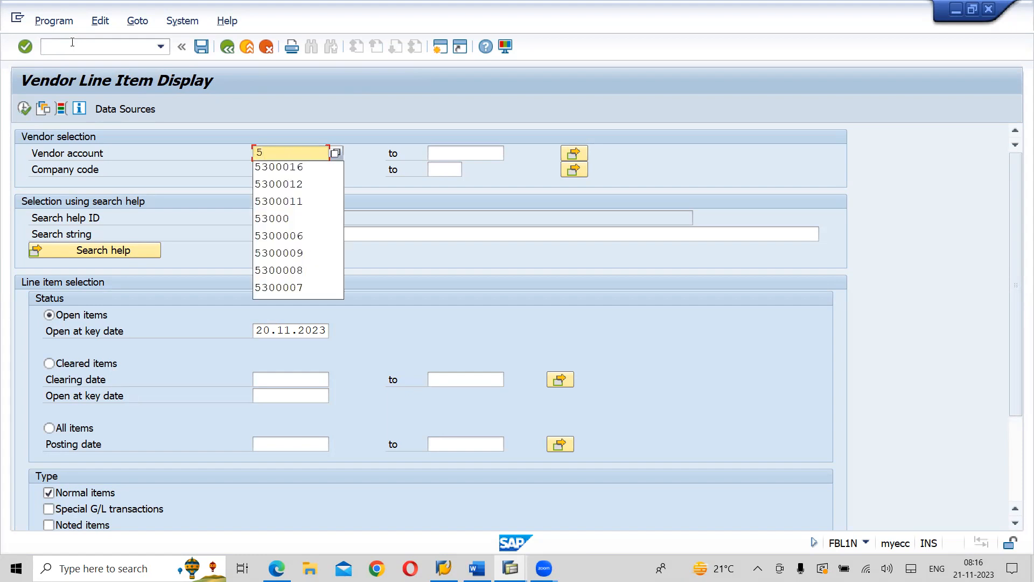
{"action": "key", "text": "Down"}
{"action": "key", "text": "Tab"}
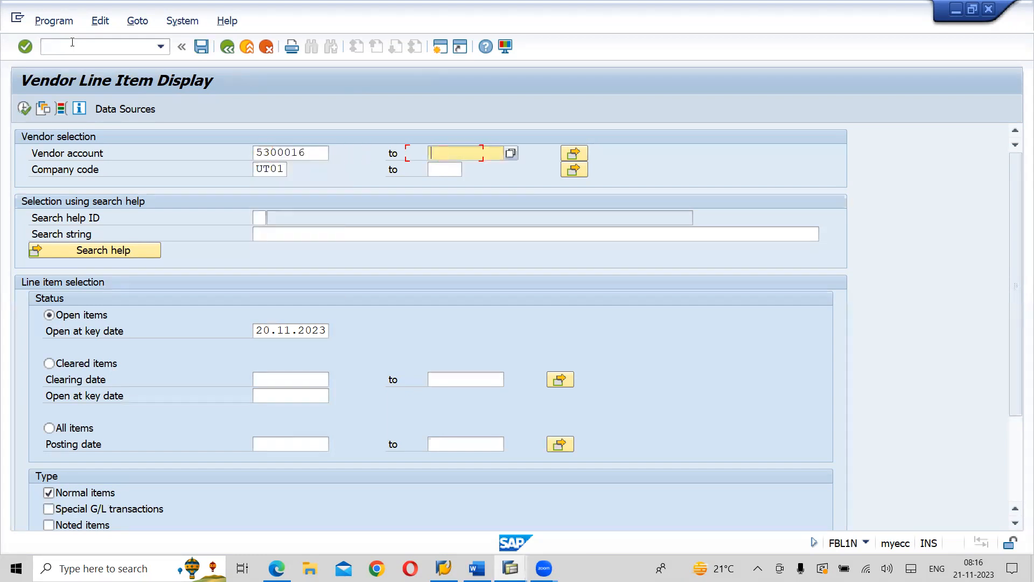
{"action": "key", "text": "Down"}
{"action": "key", "text": "Down"}
{"action": "key", "text": "Tab"}
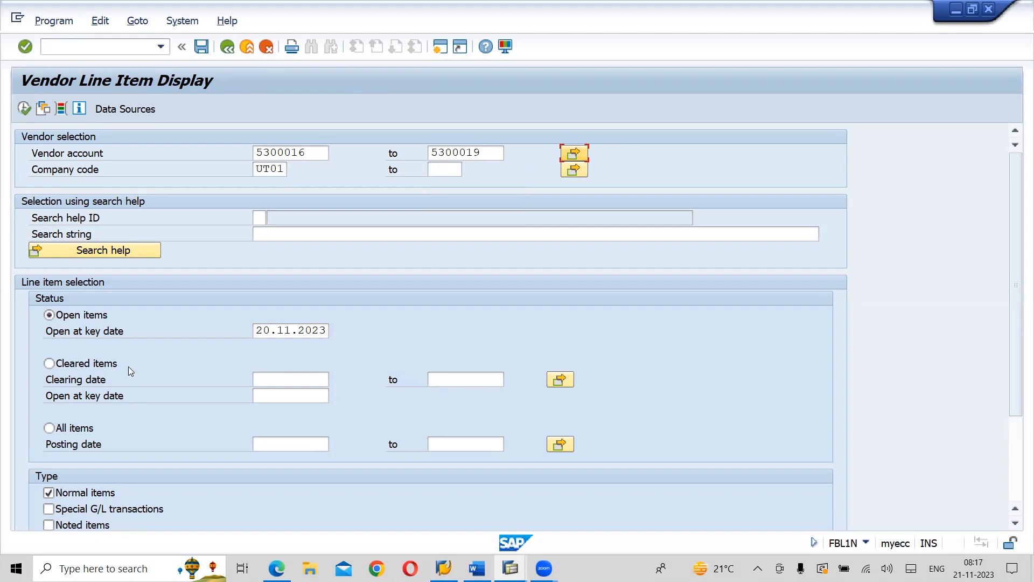
Include special G/L transactions and noted items and run the open items list for the vendor range.
{"action": "left_click", "coordinate": [49, 509]}
{"action": "left_click", "coordinate": [46, 528]}
{"action": "left_click", "coordinate": [24, 110]}
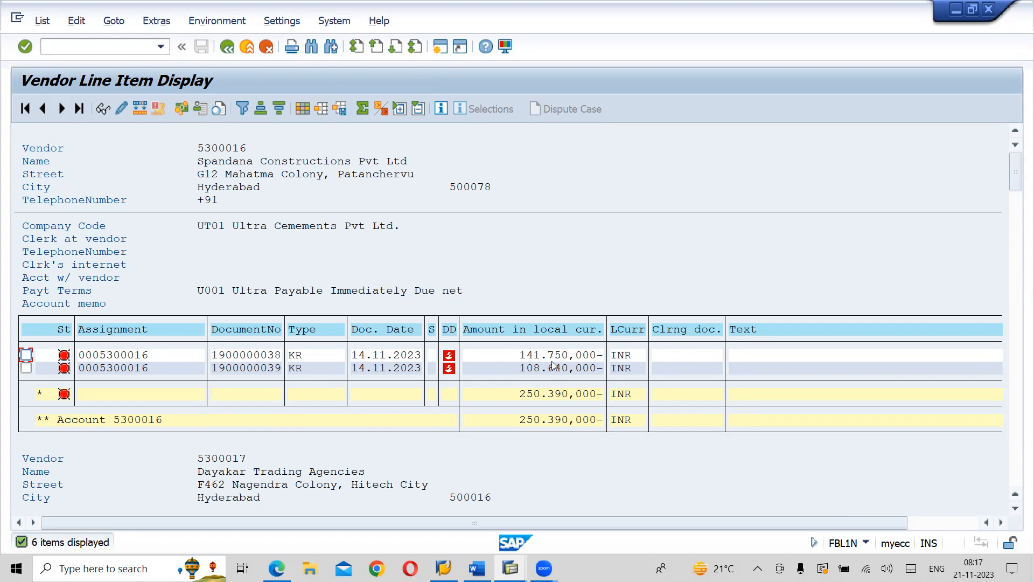
Examine the open line items and amounts of each vendor in the list, through to the last vendor's items.
{"action": "left_click", "coordinate": [1016, 512]}
{"action": "left_click", "coordinate": [1016, 512]}
{"action": "left_click", "coordinate": [1016, 512]}
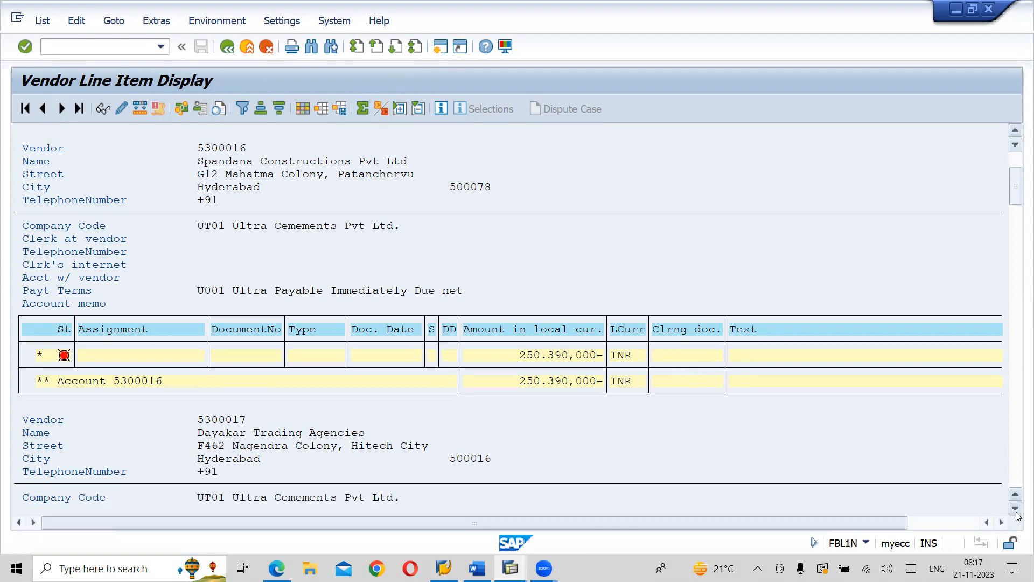
{"action": "left_click", "coordinate": [1016, 512]}
{"action": "left_click", "coordinate": [1016, 513]}
{"action": "left_click", "coordinate": [1016, 513]}
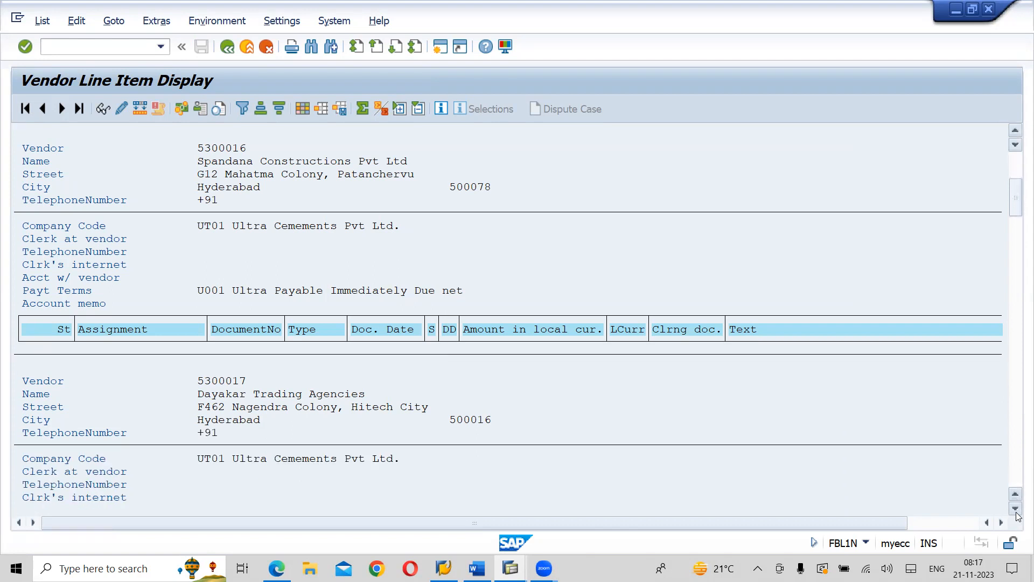
{"action": "left_click", "coordinate": [1016, 512]}
{"action": "left_click", "coordinate": [1016, 513]}
{"action": "left_click", "coordinate": [1016, 512]}
{"action": "left_click", "coordinate": [1016, 512]}
{"action": "left_click", "coordinate": [1016, 512]}
{"action": "left_click", "coordinate": [1016, 512]}
{"action": "left_click", "coordinate": [1017, 513]}
{"action": "left_click", "coordinate": [1016, 513]}
{"action": "left_click", "coordinate": [1017, 512]}
{"action": "left_click", "coordinate": [1016, 512]}
{"action": "left_click", "coordinate": [1017, 512]}
{"action": "left_click", "coordinate": [1016, 513]}
{"action": "left_click", "coordinate": [1016, 512]}
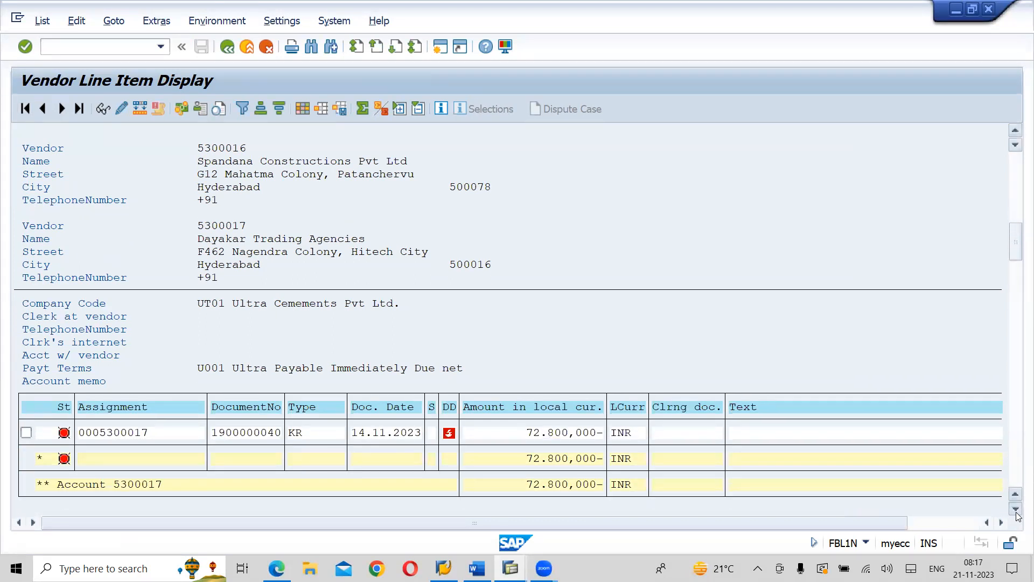
{"action": "left_click", "coordinate": [1016, 512]}
{"action": "left_click", "coordinate": [1017, 513]}
{"action": "left_click", "coordinate": [1016, 512]}
{"action": "left_click", "coordinate": [1016, 512]}
{"action": "left_click", "coordinate": [1016, 512]}
{"action": "left_click", "coordinate": [1016, 512]}
{"action": "left_click", "coordinate": [1016, 512]}
{"action": "left_click", "coordinate": [1016, 512]}
{"action": "left_click", "coordinate": [1016, 512]}
{"action": "left_click", "coordinate": [1016, 512]}
{"action": "left_click", "coordinate": [1017, 512]}
{"action": "left_click", "coordinate": [1017, 512]}
{"action": "left_click", "coordinate": [1016, 512]}
{"action": "left_click", "coordinate": [1016, 512]}
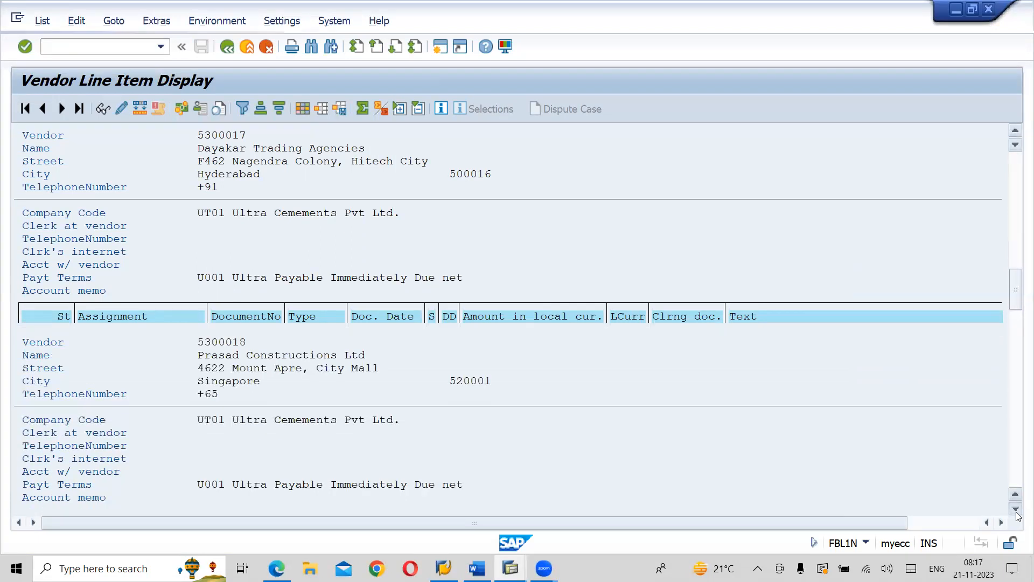
{"action": "left_click", "coordinate": [1017, 512]}
{"action": "left_click", "coordinate": [1016, 513]}
{"action": "left_click", "coordinate": [1016, 512]}
{"action": "left_click", "coordinate": [1016, 513]}
{"action": "left_click", "coordinate": [1016, 512]}
{"action": "left_click", "coordinate": [1016, 513]}
{"action": "left_click", "coordinate": [1016, 512]}
{"action": "left_click", "coordinate": [1016, 512]}
{"action": "left_click", "coordinate": [1016, 512]}
{"action": "left_click", "coordinate": [1016, 512]}
{"action": "left_click", "coordinate": [1016, 512]}
{"action": "left_click", "coordinate": [1017, 512]}
{"action": "left_click", "coordinate": [1016, 512]}
{"action": "left_click", "coordinate": [1016, 512]}
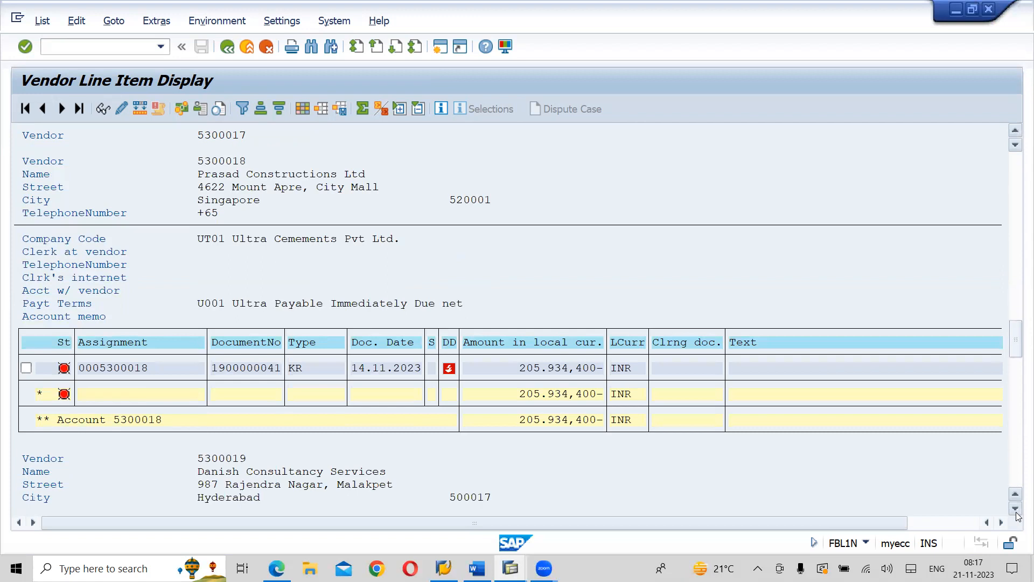
{"action": "left_click", "coordinate": [1016, 512]}
{"action": "left_click", "coordinate": [1016, 512]}
{"action": "left_click", "coordinate": [1016, 512]}
{"action": "left_click", "coordinate": [1016, 512]}
{"action": "left_click", "coordinate": [1016, 512]}
{"action": "left_click", "coordinate": [1016, 513]}
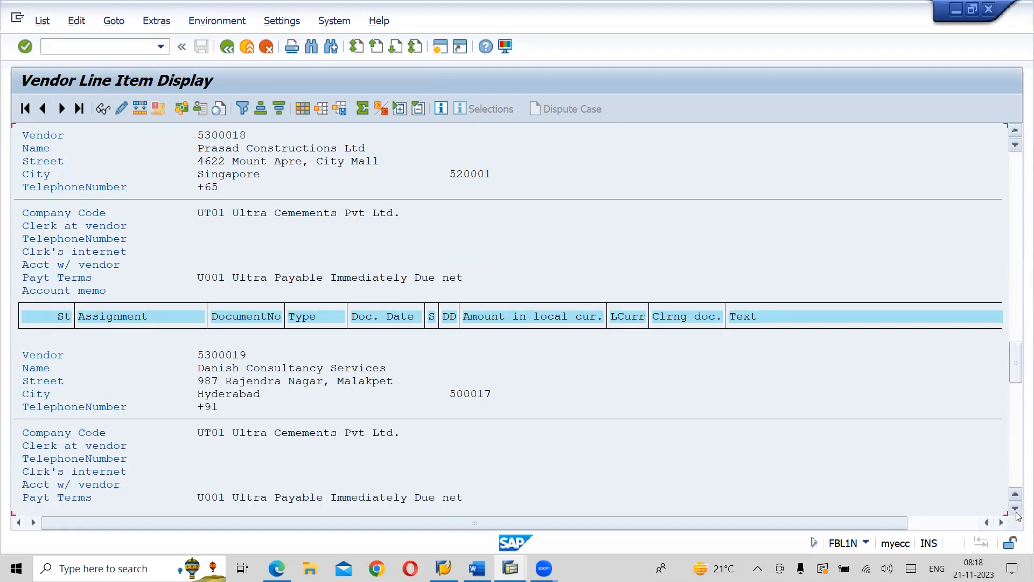
{"action": "left_click", "coordinate": [1016, 512]}
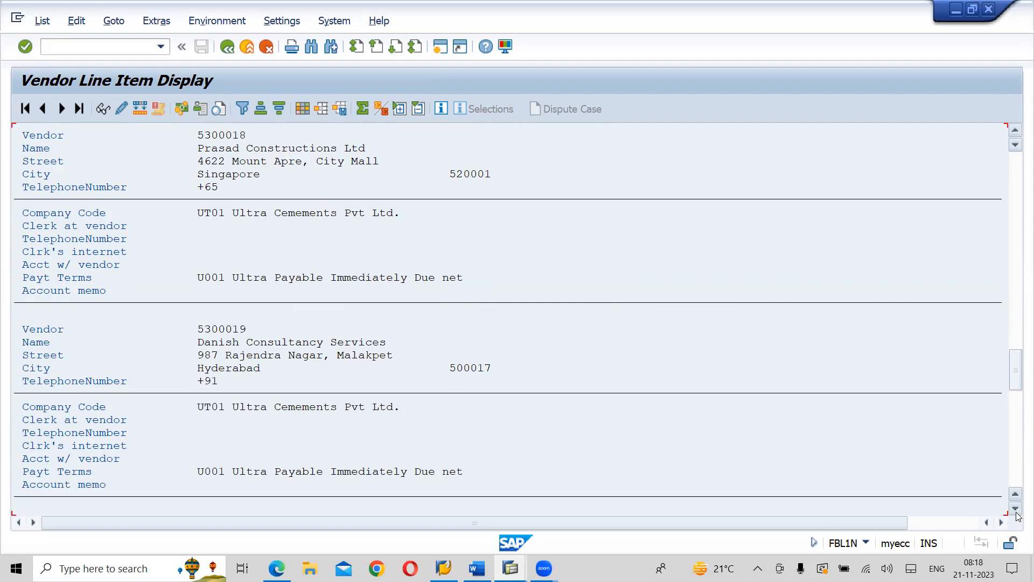
{"action": "left_click", "coordinate": [1017, 512]}
{"action": "left_click", "coordinate": [1016, 512]}
{"action": "left_click", "coordinate": [1016, 513]}
{"action": "left_click", "coordinate": [1016, 512]}
{"action": "left_click", "coordinate": [1016, 512]}
{"action": "left_click", "coordinate": [1016, 512]}
{"action": "left_click", "coordinate": [1016, 512]}
{"action": "left_click", "coordinate": [1016, 512]}
{"action": "left_click", "coordinate": [1016, 512]}
{"action": "left_click", "coordinate": [1017, 512]}
{"action": "left_click", "coordinate": [1016, 513]}
{"action": "left_click", "coordinate": [1016, 512]}
{"action": "left_click", "coordinate": [1016, 512]}
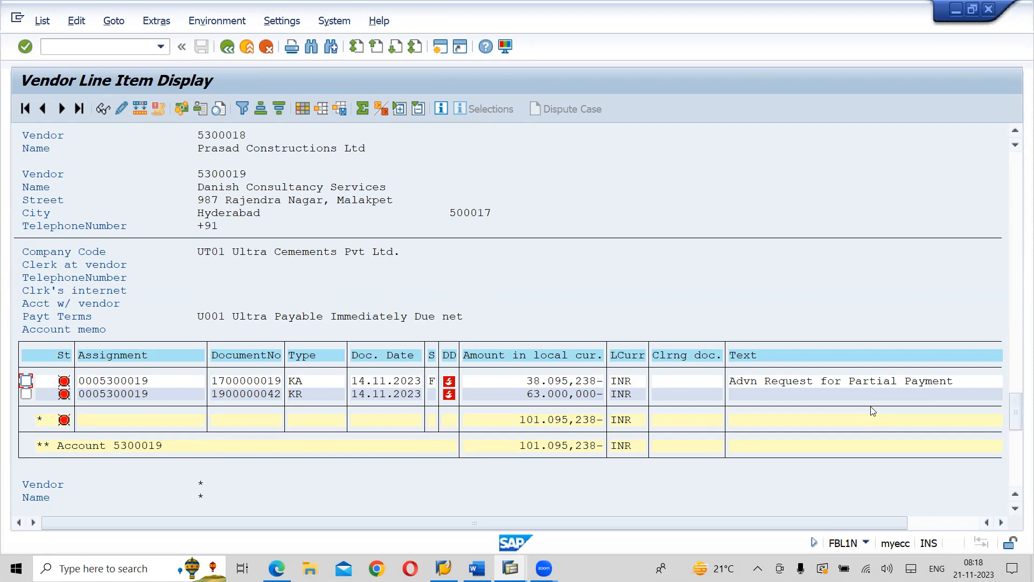
Consult the automatic payment notes in Word and exit the SAP document posting session to SAP Easy Access.
{"action": "key", "text": "alt+Tab"}
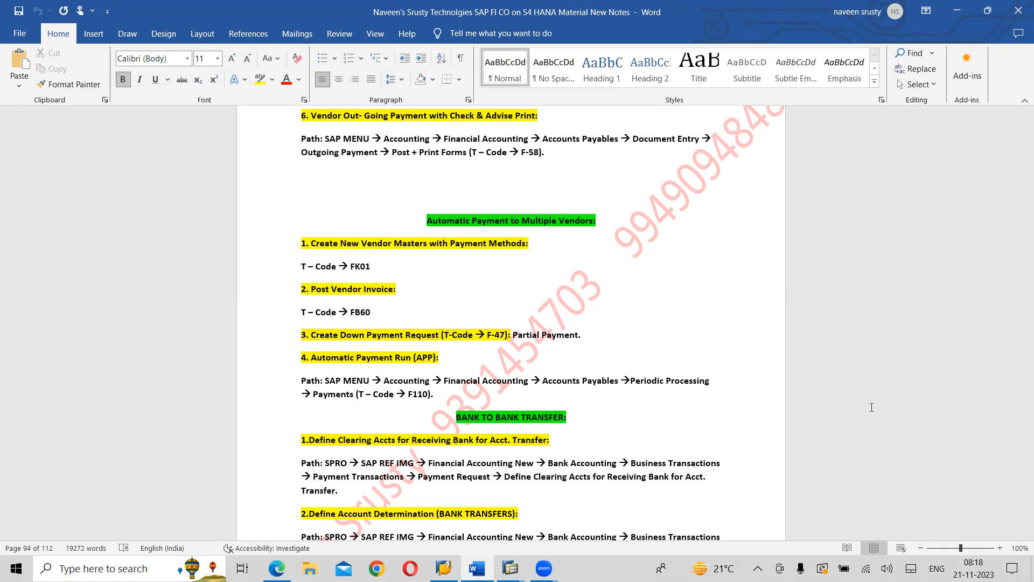
{"action": "key", "text": "alt"}
{"action": "key", "text": "alt+Tab"}
{"action": "key", "text": "alt+Tab"}
{"action": "key", "text": "alt+Tab"}
{"action": "key", "text": "alt+Tab"}
{"action": "key", "text": "alt+Tab"}
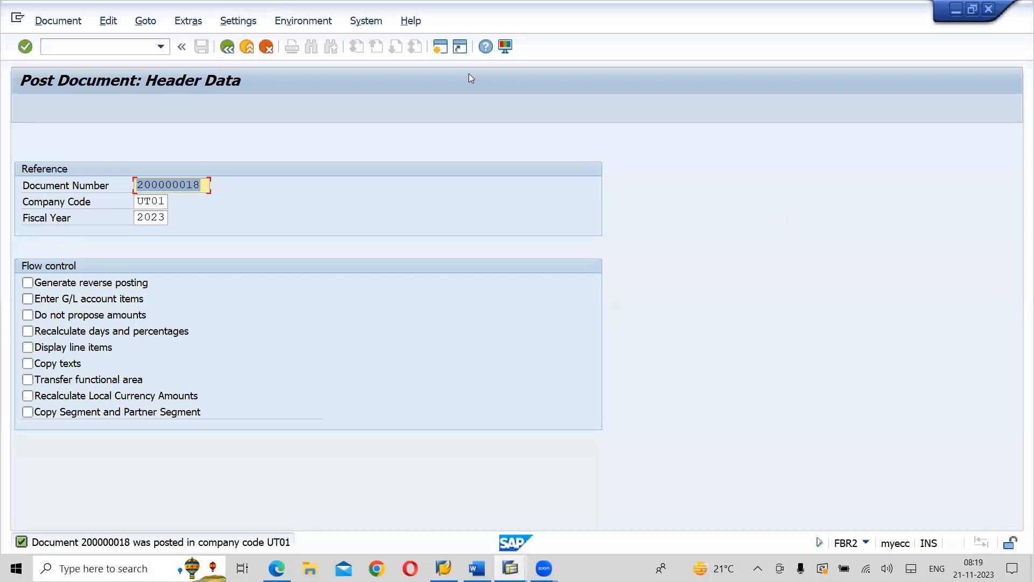
{"action": "left_click", "coordinate": [246, 47]}
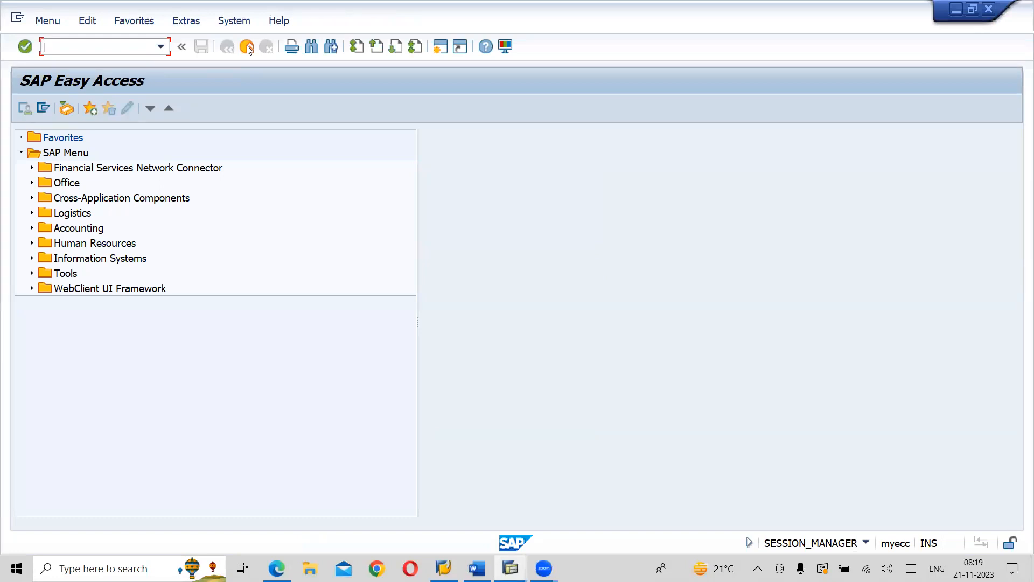
Open the F110 Payments transaction under Periodic Processing of Accounts Payable in Financial Accounting.
{"action": "left_click", "coordinate": [66, 153]}
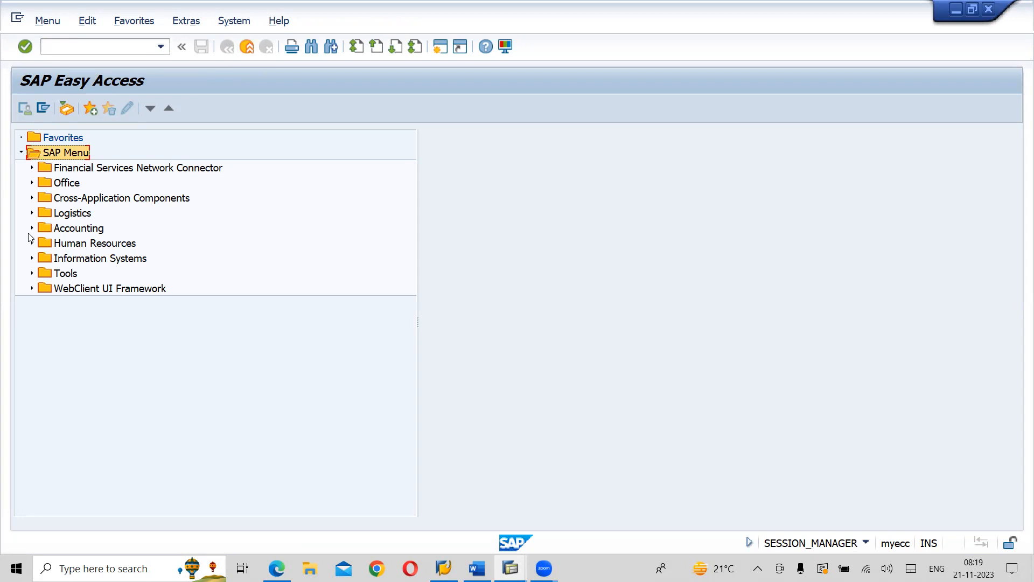
{"action": "left_click", "coordinate": [31, 230]}
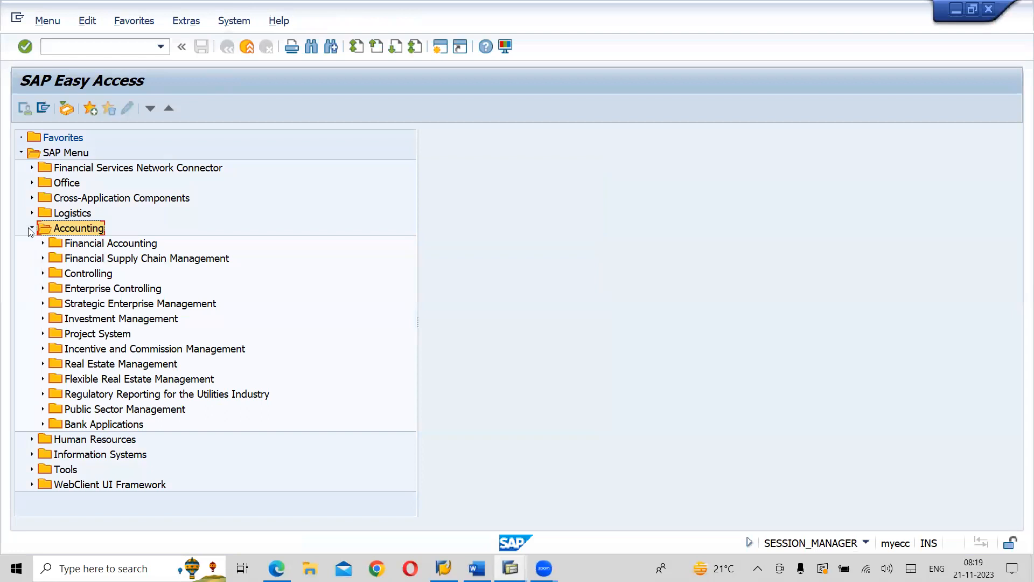
{"action": "left_click", "coordinate": [40, 246]}
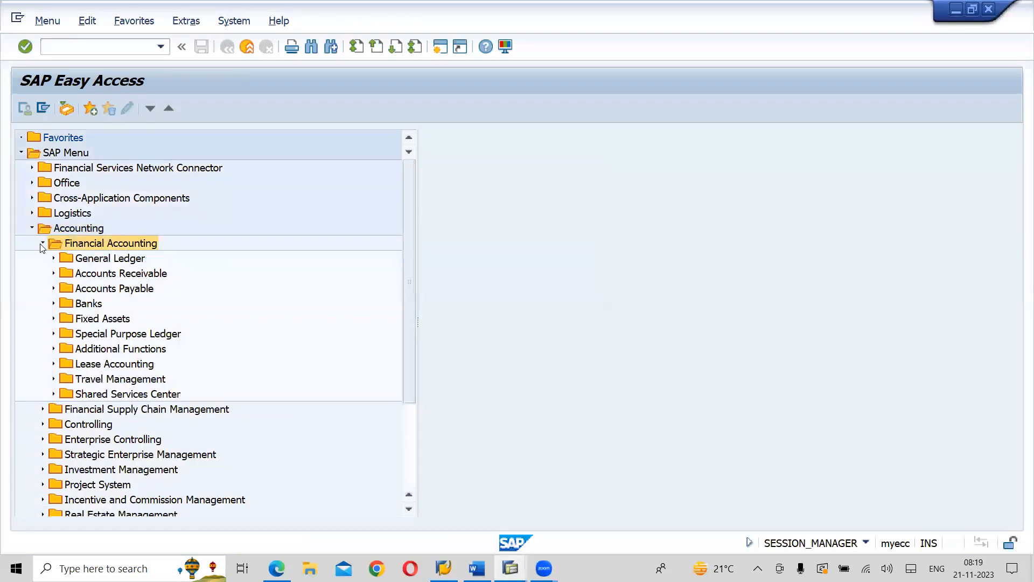
{"action": "left_click", "coordinate": [109, 290]}
{"action": "left_click", "coordinate": [53, 290]}
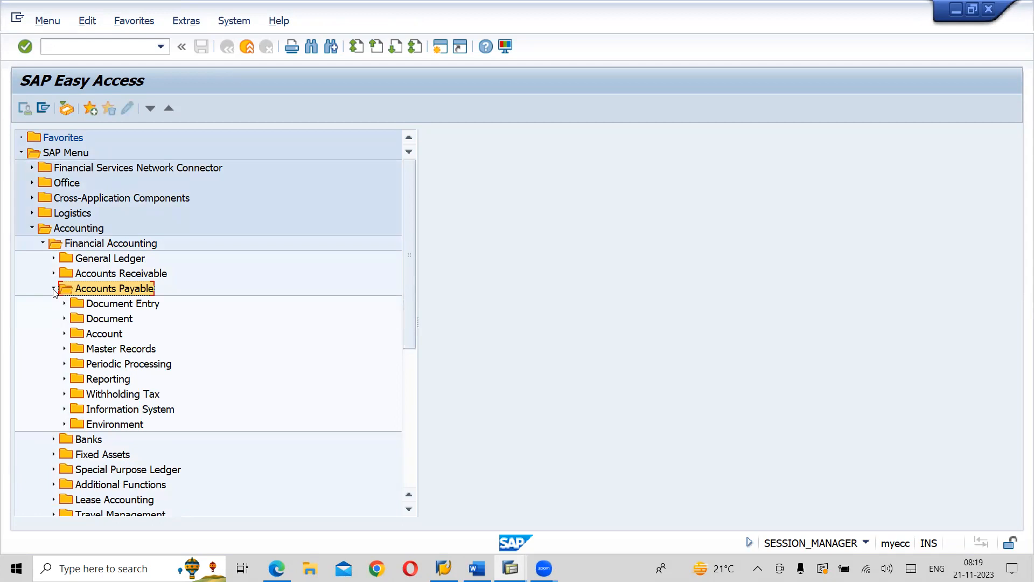
{"action": "left_click", "coordinate": [64, 364]}
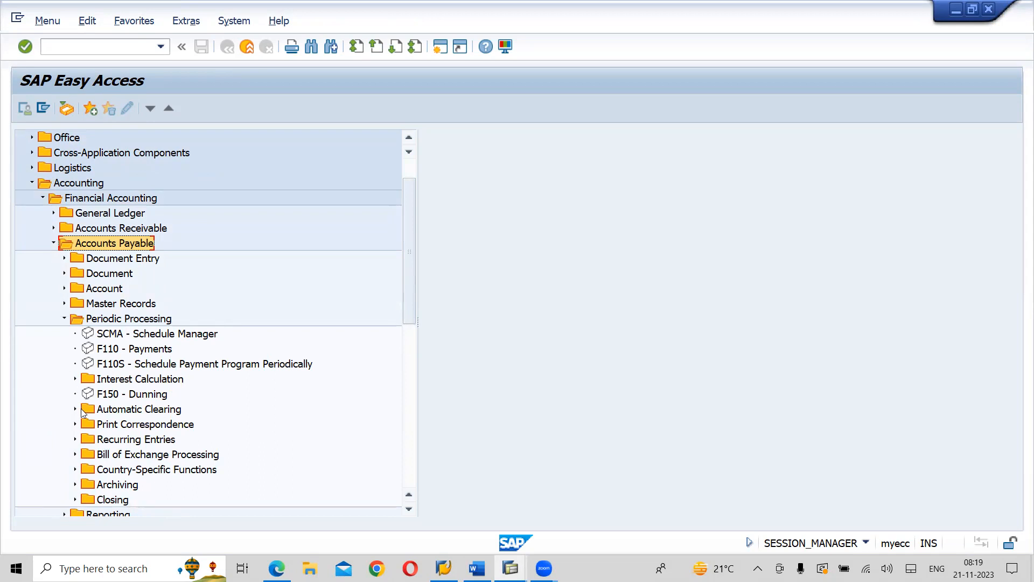
{"action": "left_click", "coordinate": [151, 350]}
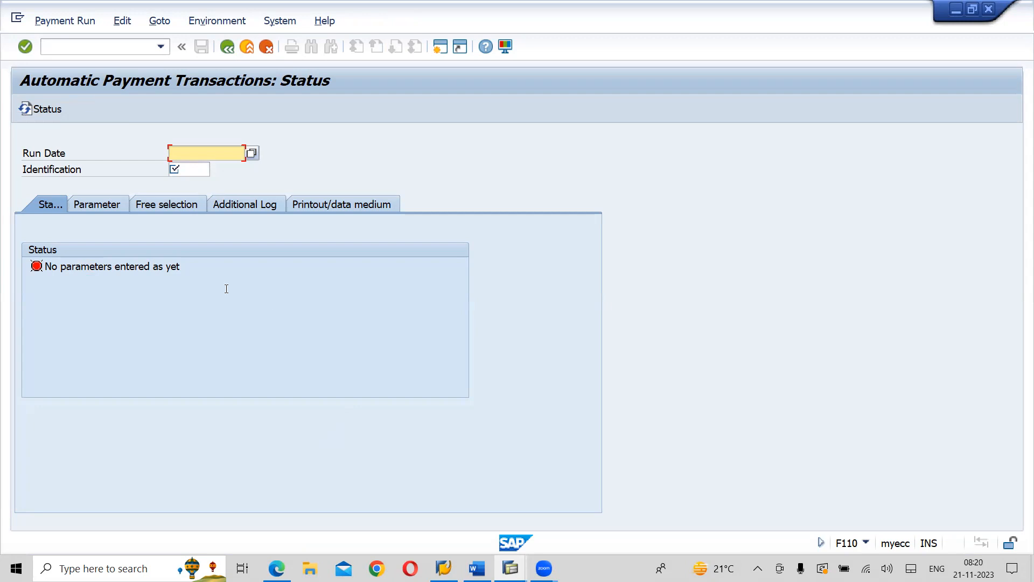
Look up the existing payment run identifications and reopen the F110 Payments transaction.
{"action": "left_click", "coordinate": [183, 166]}
{"action": "key", "text": "F4"}
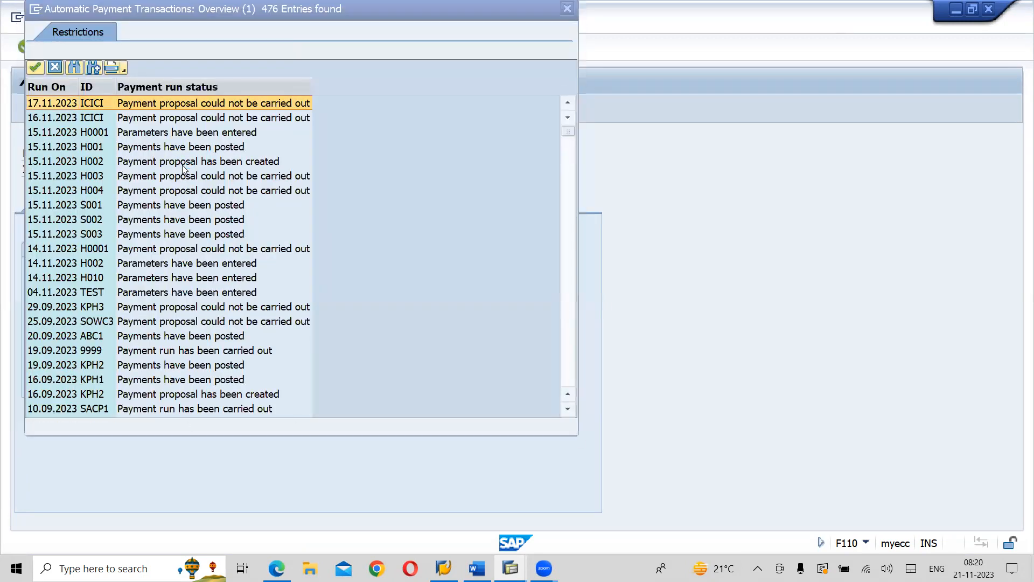
{"action": "key", "text": "Escape"}
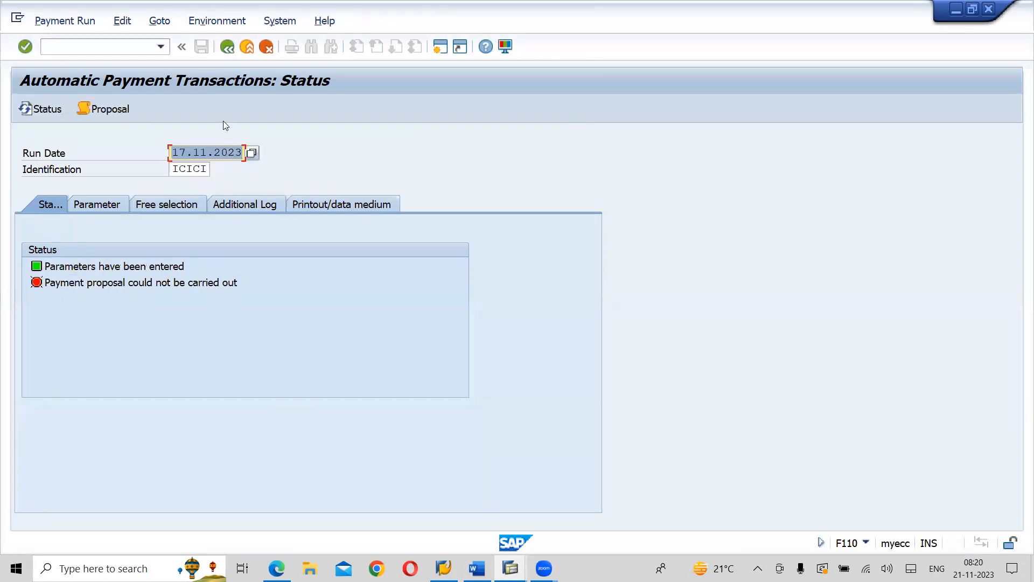
{"action": "left_click", "coordinate": [230, 52]}
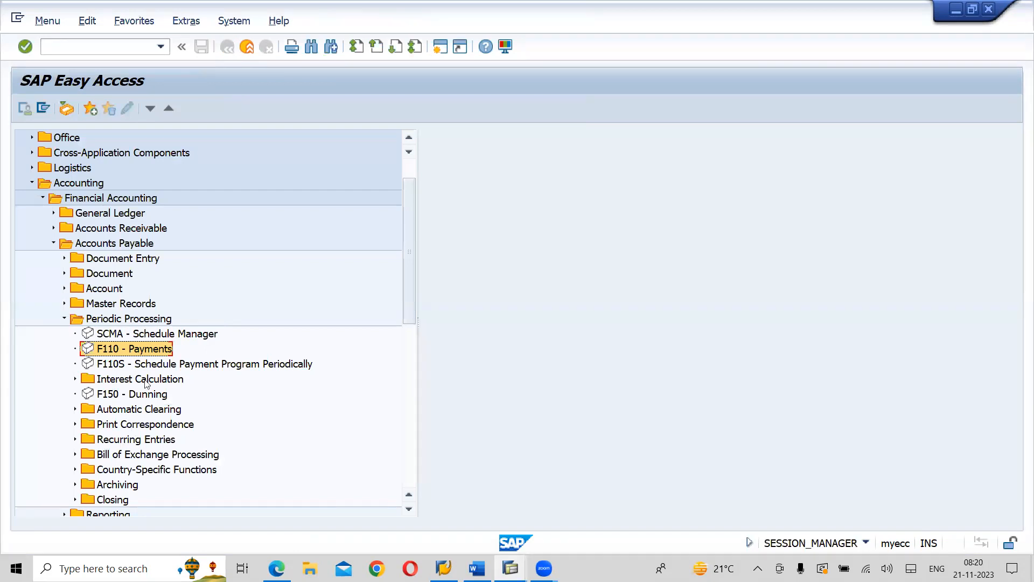
{"action": "double_click", "coordinate": [156, 349]}
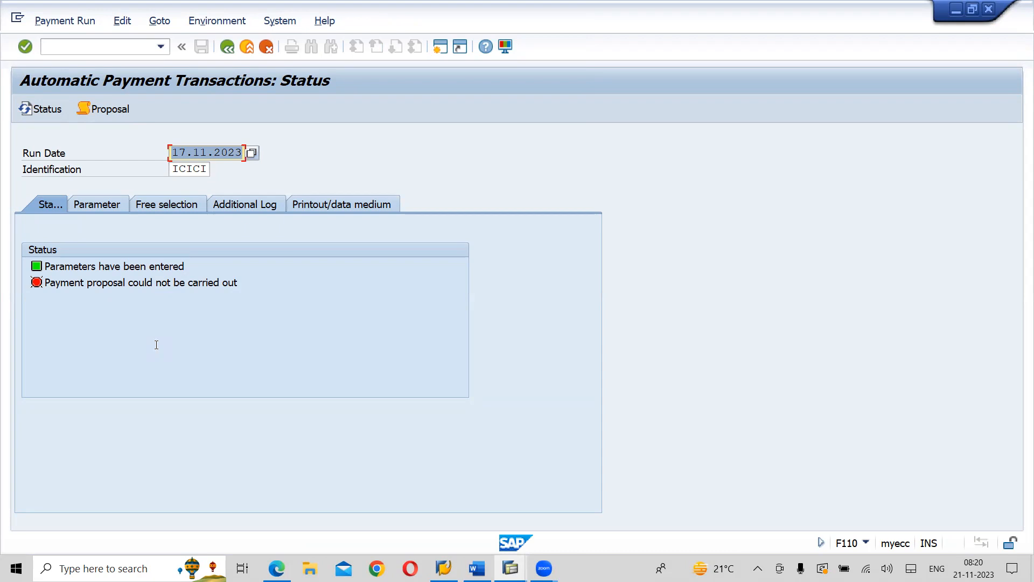
Set the run date of the automatic payment run to 21.11.2023.
{"action": "type", "text": "2"}
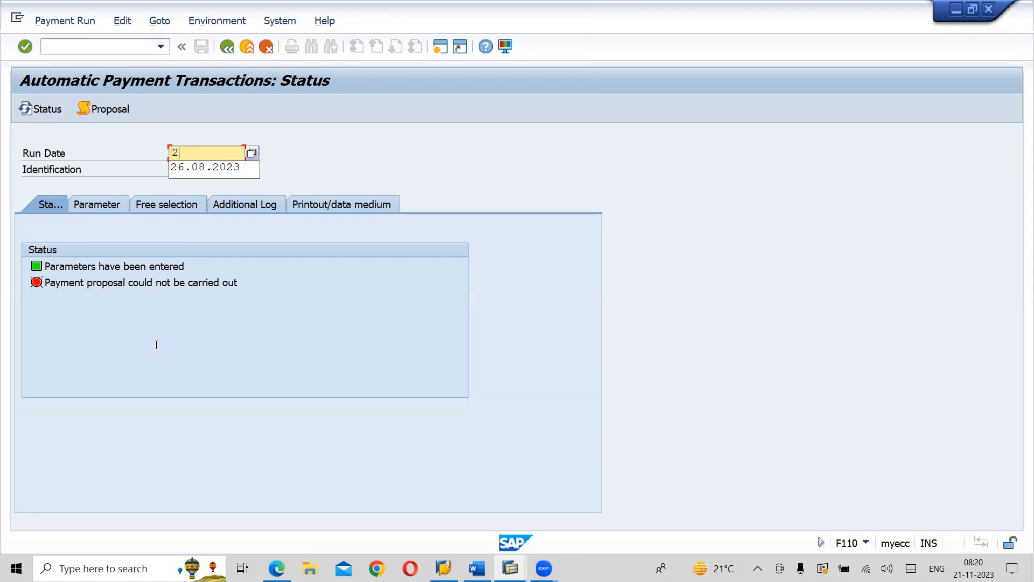
{"action": "type", "text": "0"}
{"action": "key", "text": "BackSpace"}
{"action": "type", "text": "1"}
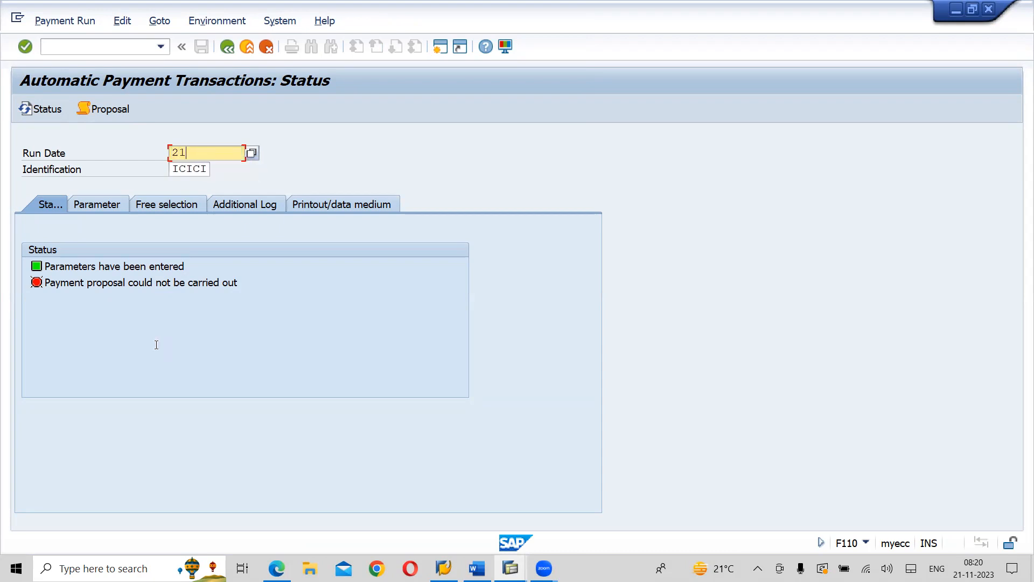
{"action": "type", "text": ".11.2023"}
{"action": "key", "text": "Tab"}
Replace the payment run identification with BAPP1 and correct it to BACP1.
{"action": "key", "text": "BackSpace"}
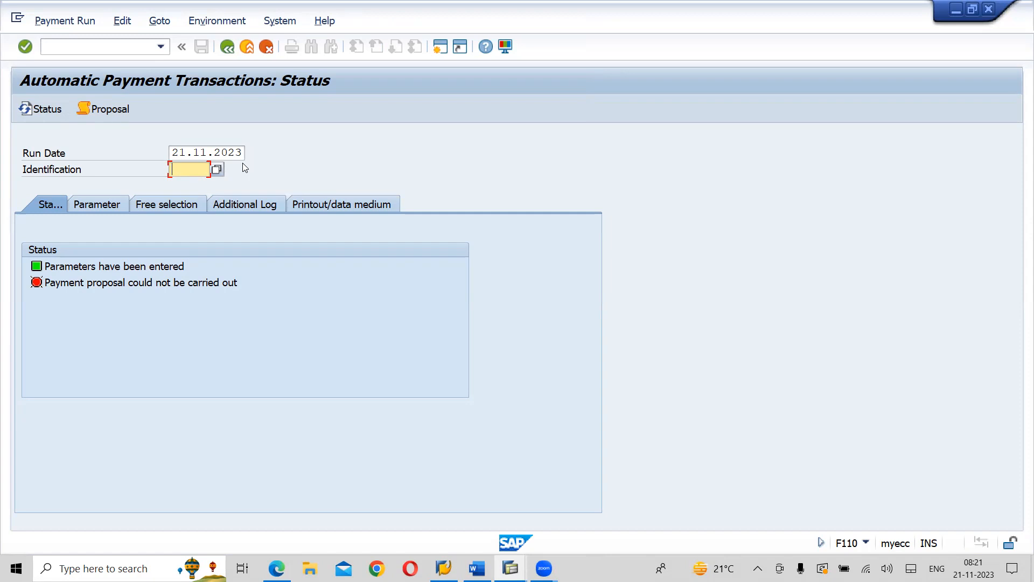
{"action": "type", "text": "BAPP1"}
{"action": "key", "text": "Return"}
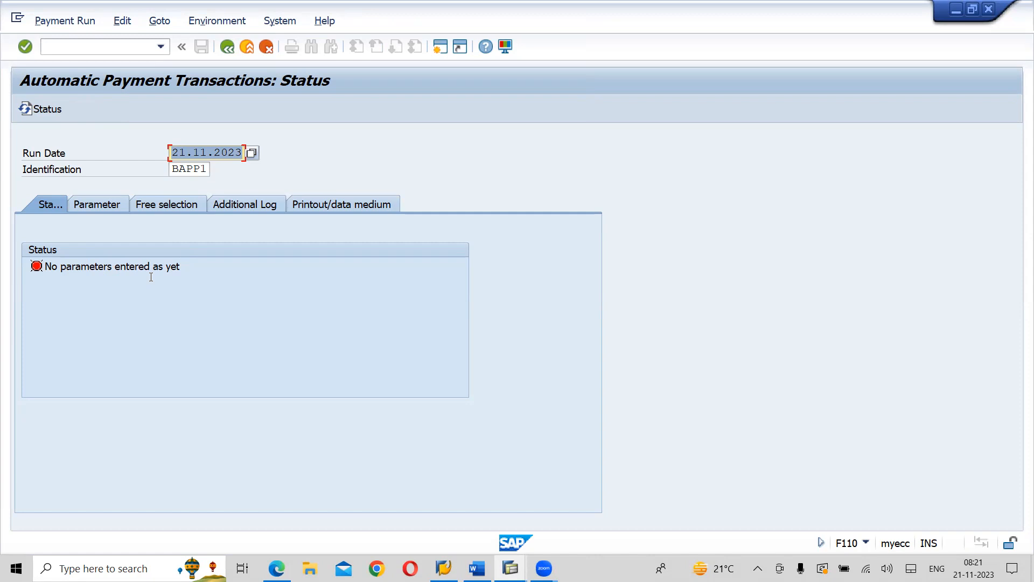
{"action": "left_click", "coordinate": [194, 171]}
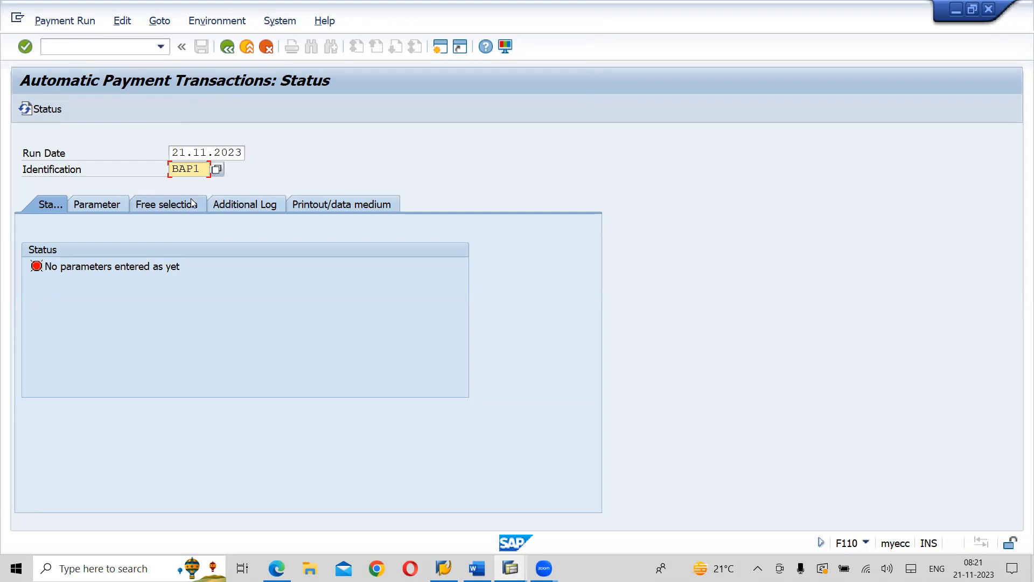
{"action": "type", "text": "C"}
{"action": "key", "text": "shift+Tab"}
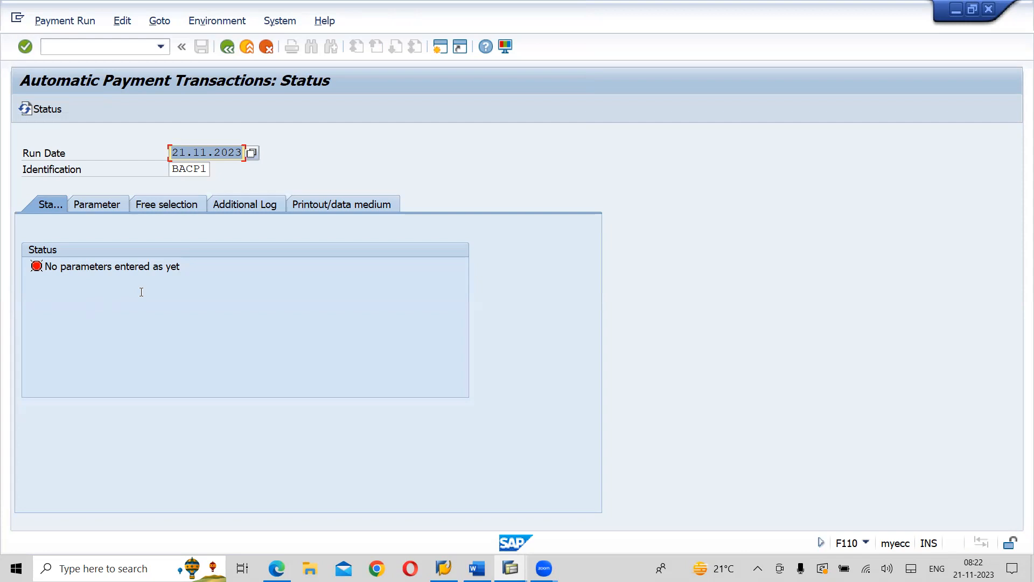
In the payment run parameters, enter company code UT01 with the next payment date 22.11.2023.
{"action": "left_click", "coordinate": [94, 205]}
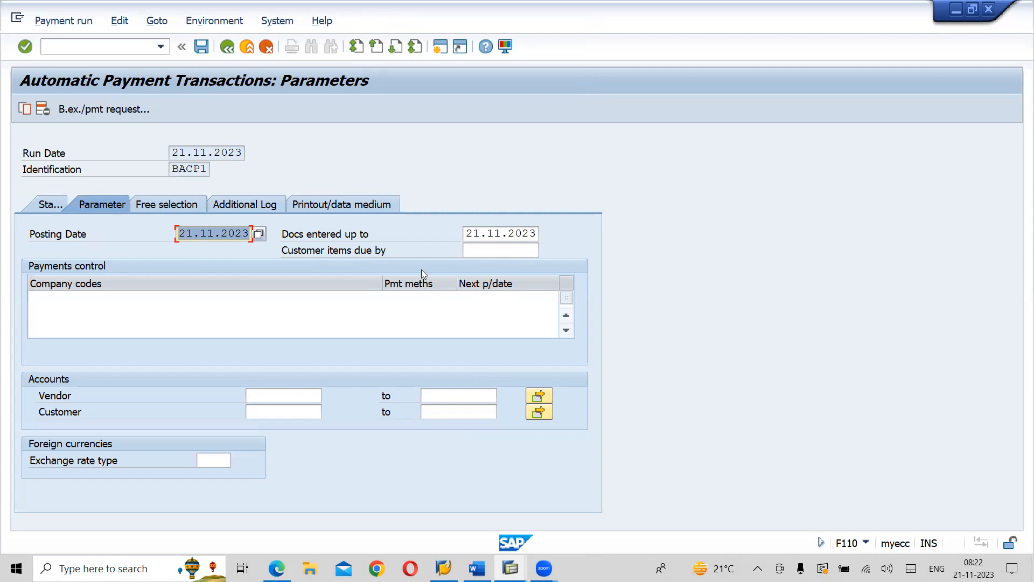
{"action": "left_click", "coordinate": [47, 300]}
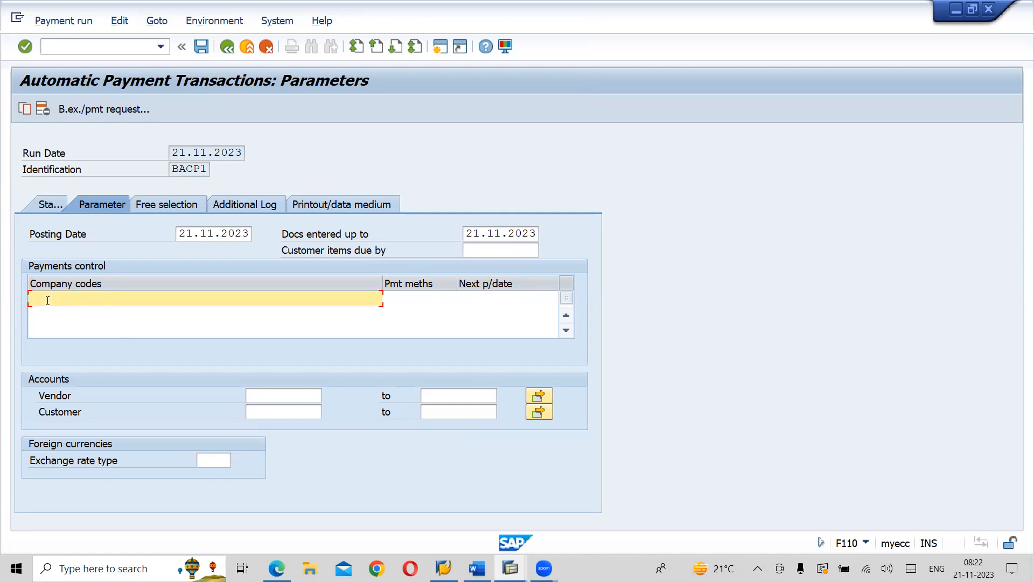
{"action": "type", "text": "UTG1"}
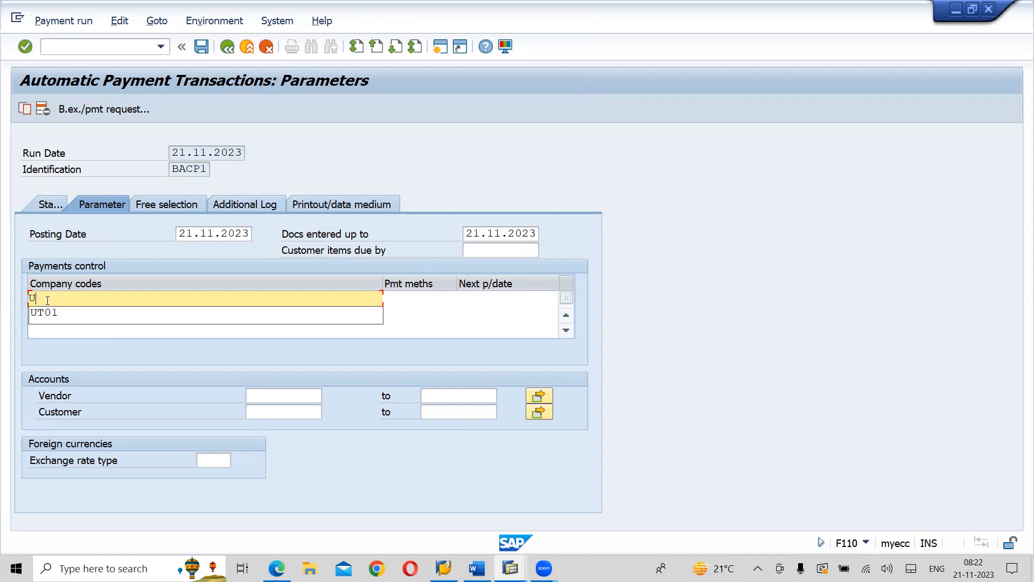
{"action": "key", "text": "Tab"}
{"action": "key", "text": "Tab"}
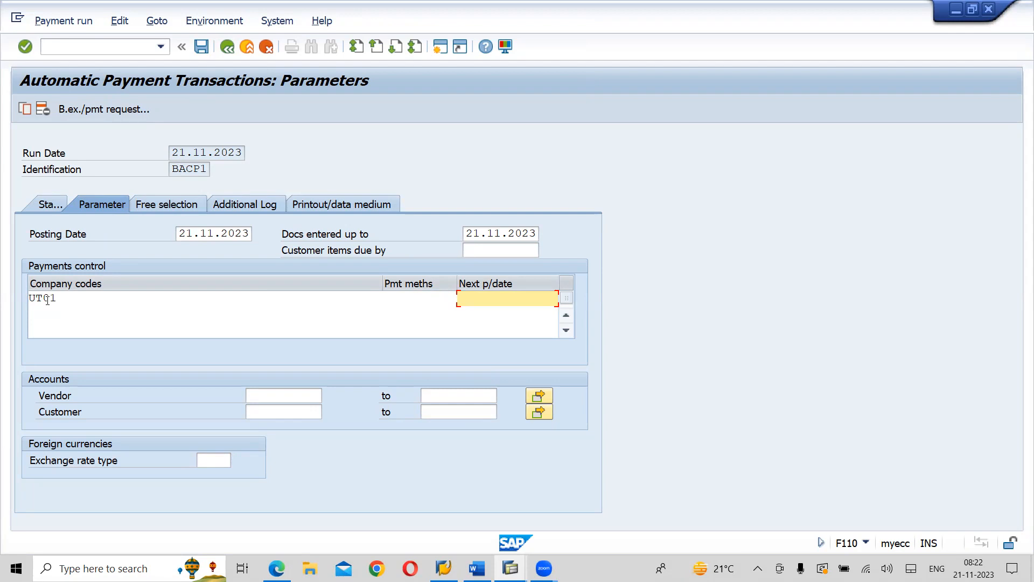
{"action": "type", "text": "22.11.2023"}
Copy the starting vendor account from the Vendor Line Item Display selection into the start of the parameters' vendor range.
{"action": "left_click", "coordinate": [266, 401]}
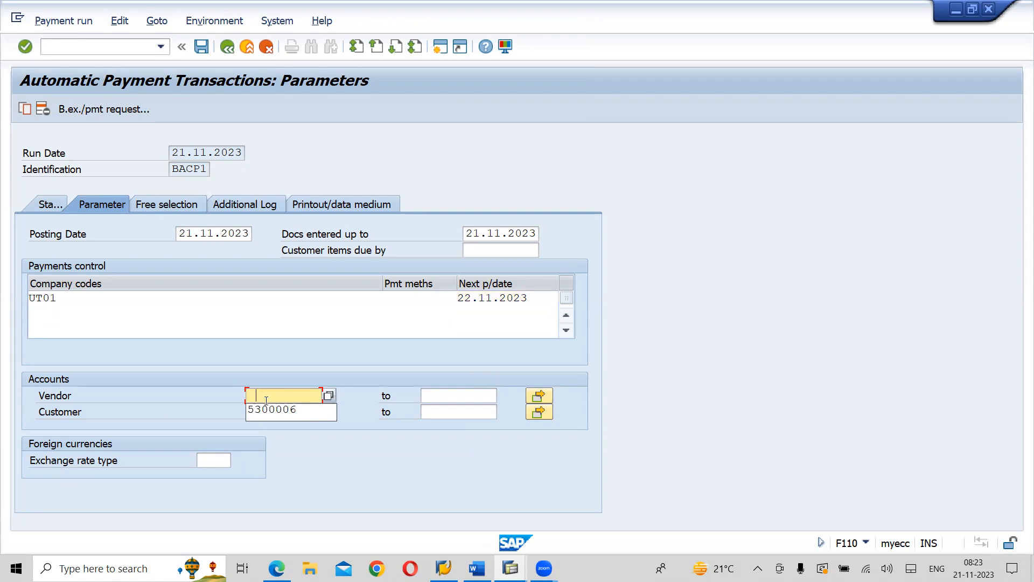
{"action": "key", "text": "alt+Tab"}
{"action": "key", "text": "alt+Tab"}
{"action": "key", "text": "F3"}
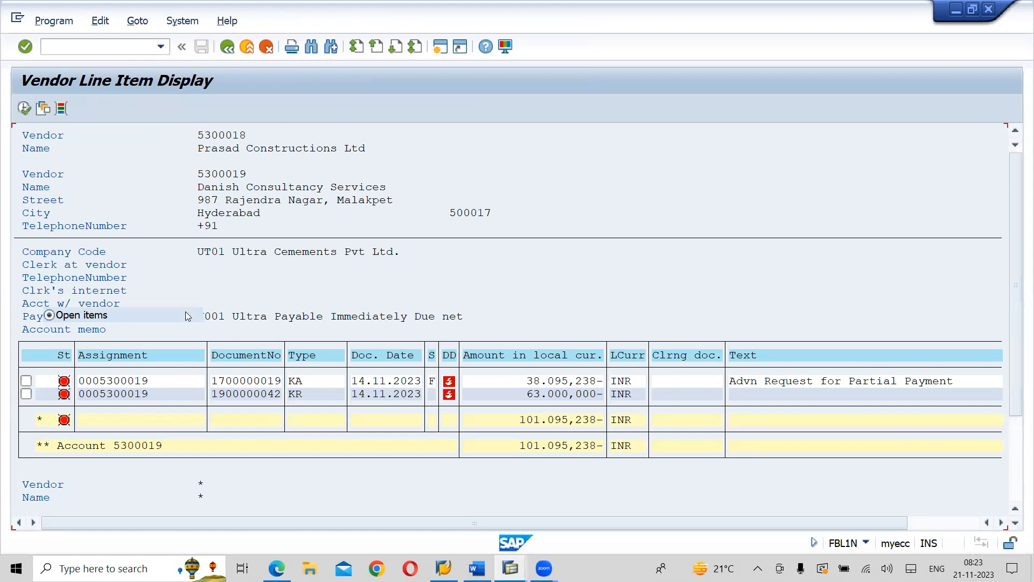
{"action": "left_click_drag", "start_coordinate": [317, 154], "coordinate": [253, 158]}
{"action": "key", "text": "ctrl+c"}
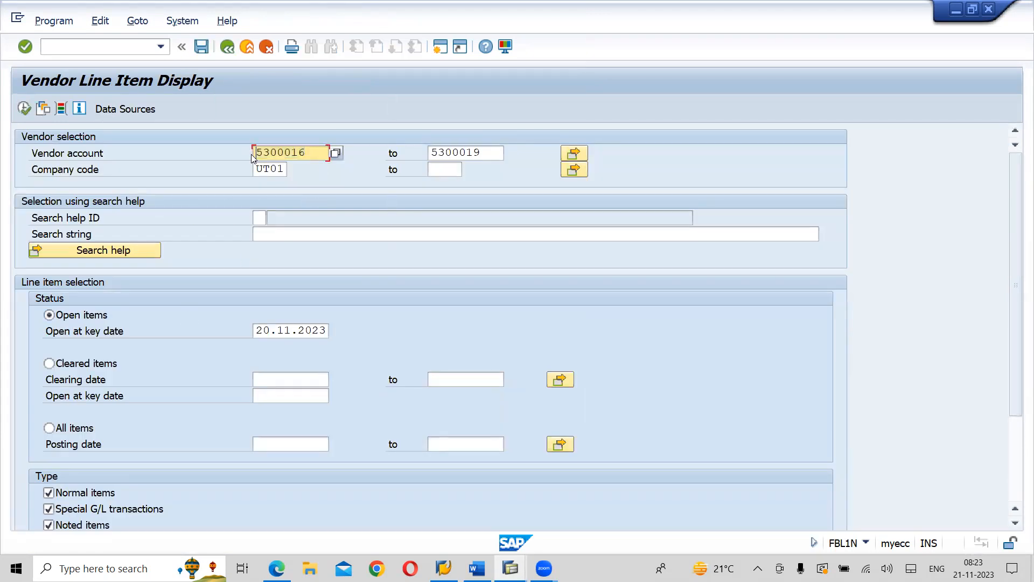
{"action": "key", "text": "alt+Tab"}
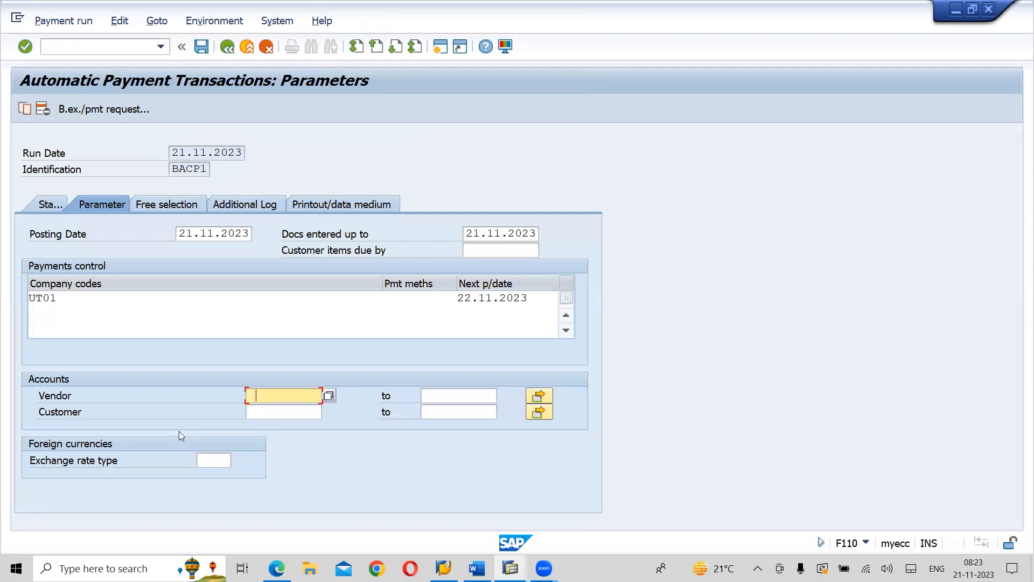
{"action": "key", "text": "BackSpace"}
{"action": "key", "text": "ctrl+v"}
{"action": "key", "text": "Tab"}
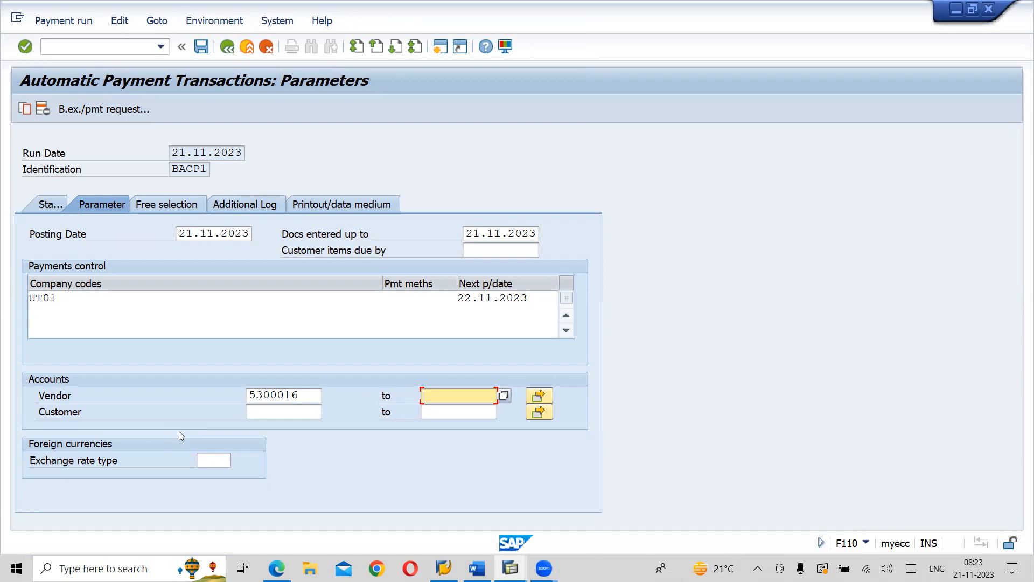
Complete the vendor range with the same account number ending in 9, and set the payment method to C.
{"action": "key", "text": "ctrl+v"}
{"action": "key", "text": "BackSpace"}
{"action": "type", "text": "9"}
{"action": "key", "text": "alt+Tab"}
{"action": "key", "text": "alt+Tab"}
{"action": "key", "text": "Return"}
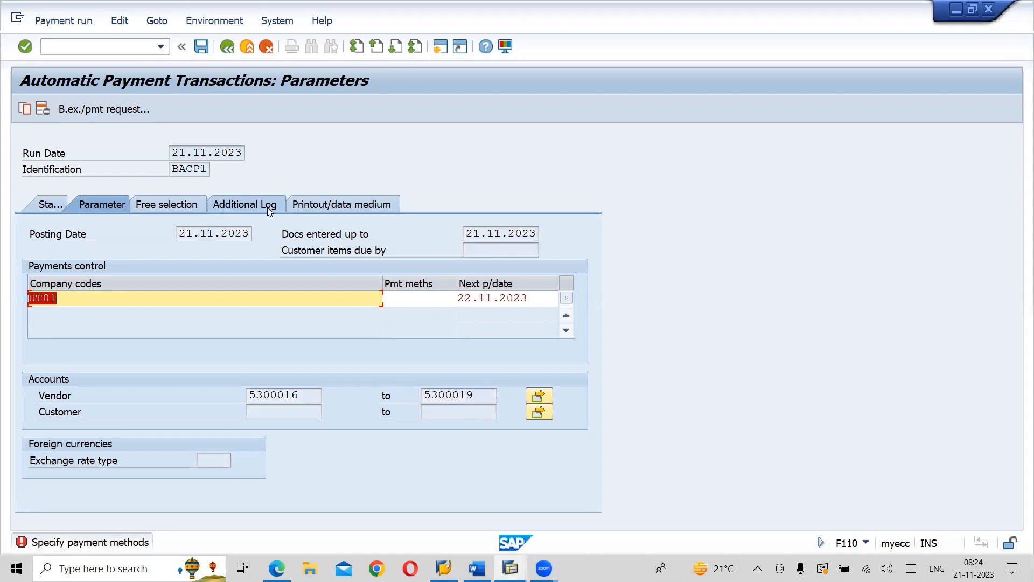
{"action": "left_click", "coordinate": [413, 299]}
{"action": "type", "text": "C"}
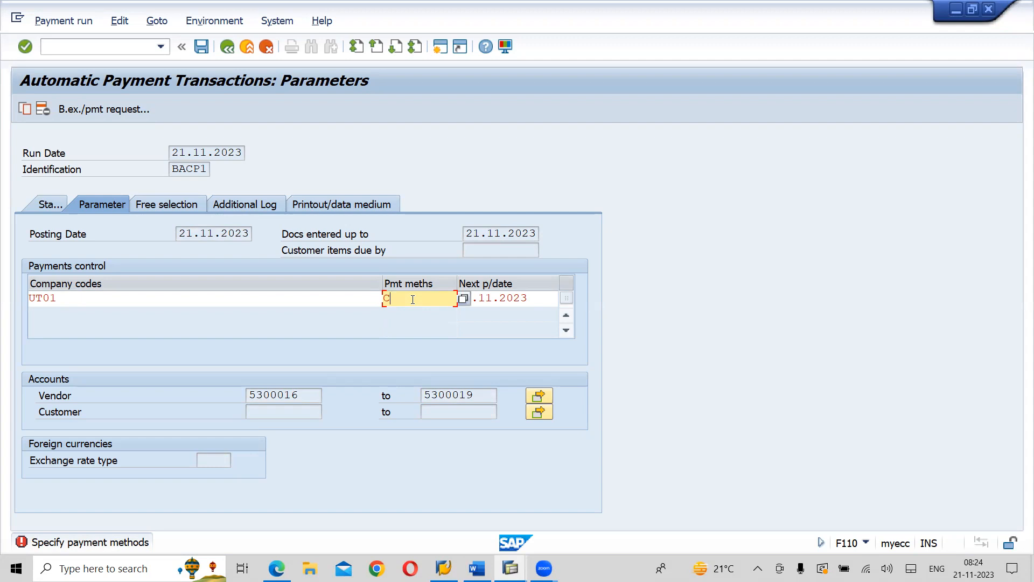
In the additional log, enable Due date check, Payment method selection in all cases and Line items of the payment documents.
{"action": "left_click", "coordinate": [240, 203]}
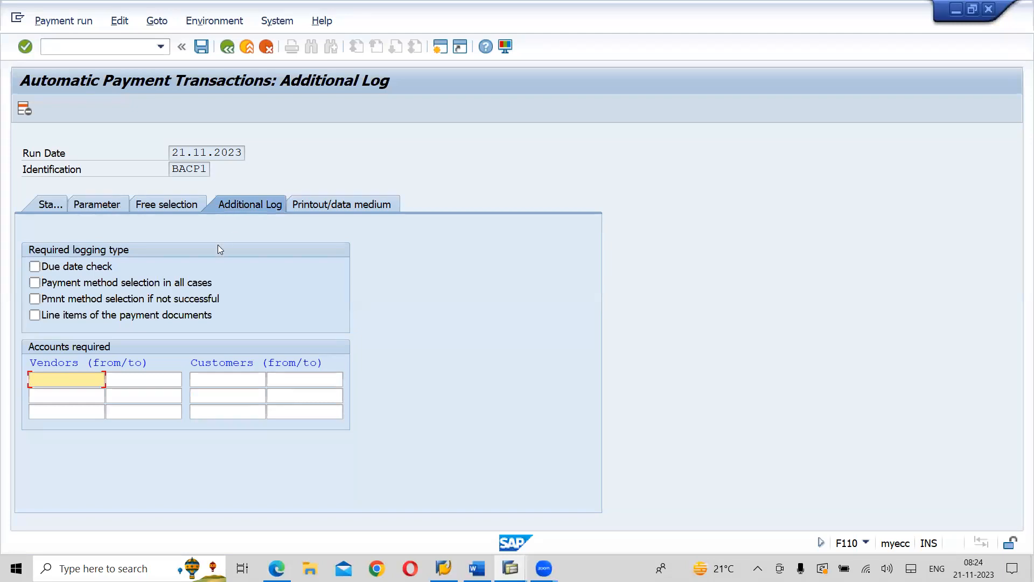
{"action": "left_click", "coordinate": [34, 267]}
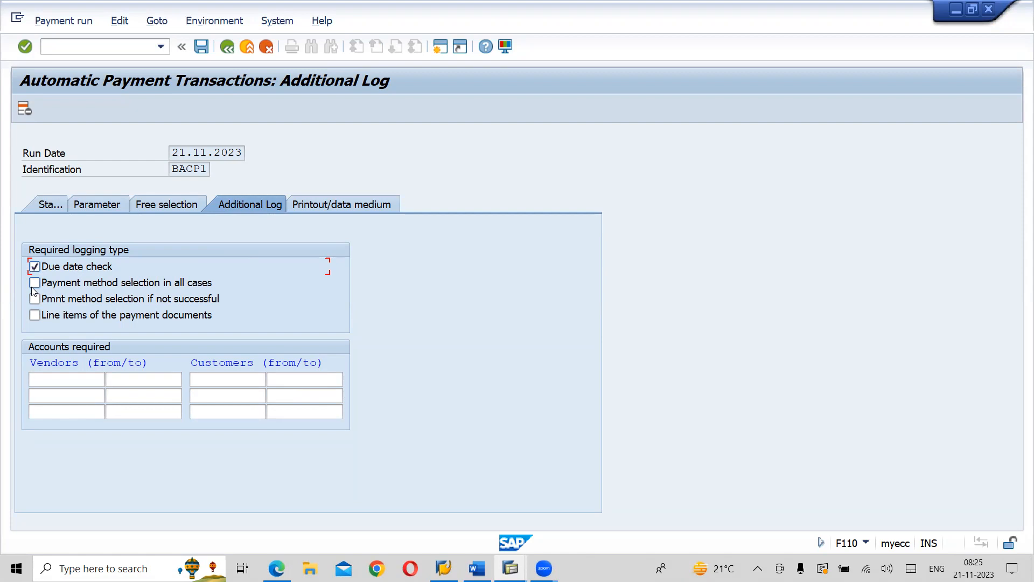
{"action": "left_click", "coordinate": [34, 283]}
{"action": "left_click", "coordinate": [40, 317]}
{"action": "left_click", "coordinate": [40, 315]}
{"action": "left_click", "coordinate": [35, 315]}
Copy the starting vendor account from the Vendor Line Item Display into the first Vendors From field of the additional log.
{"action": "left_click", "coordinate": [66, 382]}
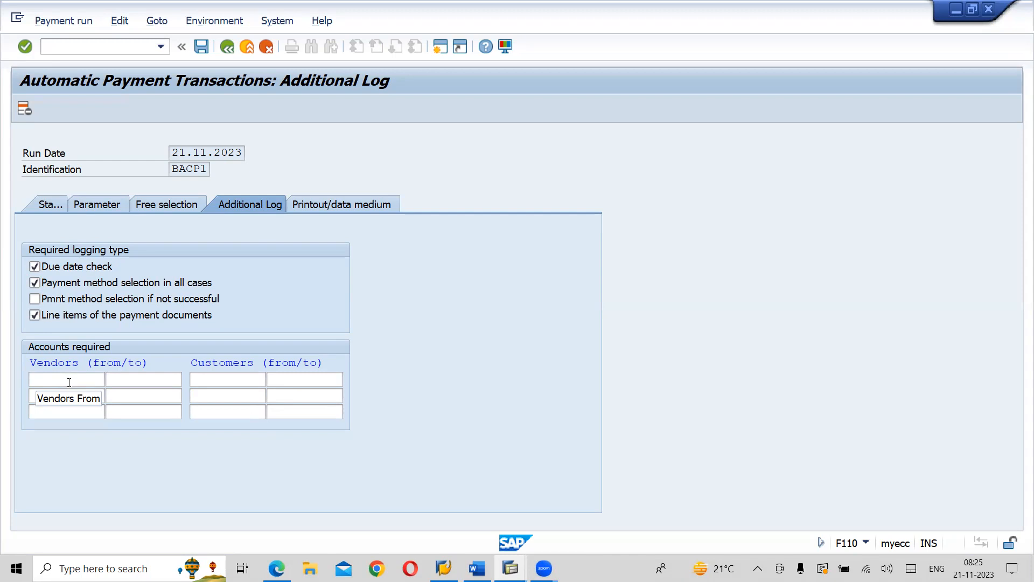
{"action": "left_click", "coordinate": [69, 382]}
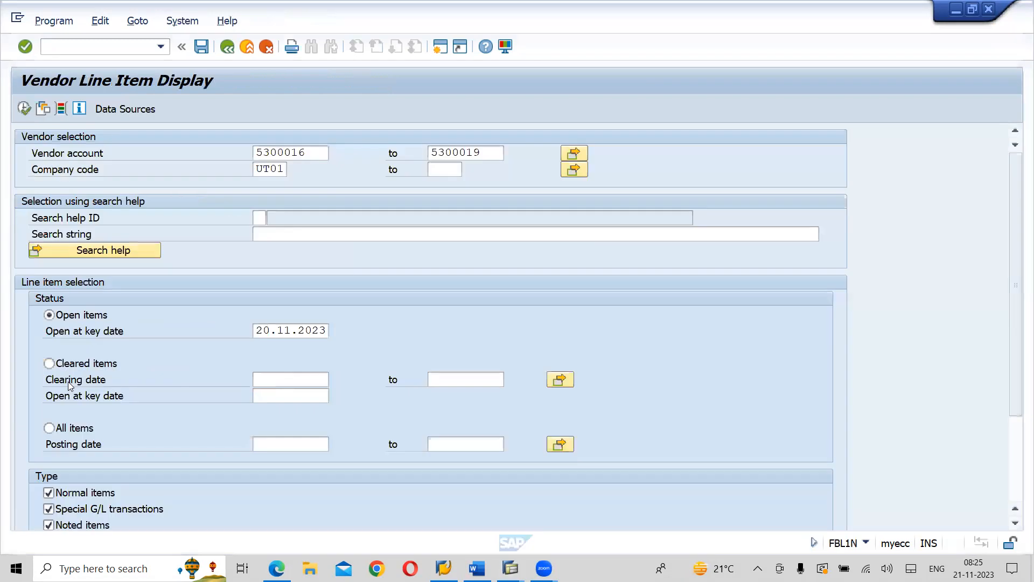
{"action": "left_click_drag", "start_coordinate": [308, 152], "coordinate": [253, 154]}
{"action": "key", "text": "ctrl+c"}
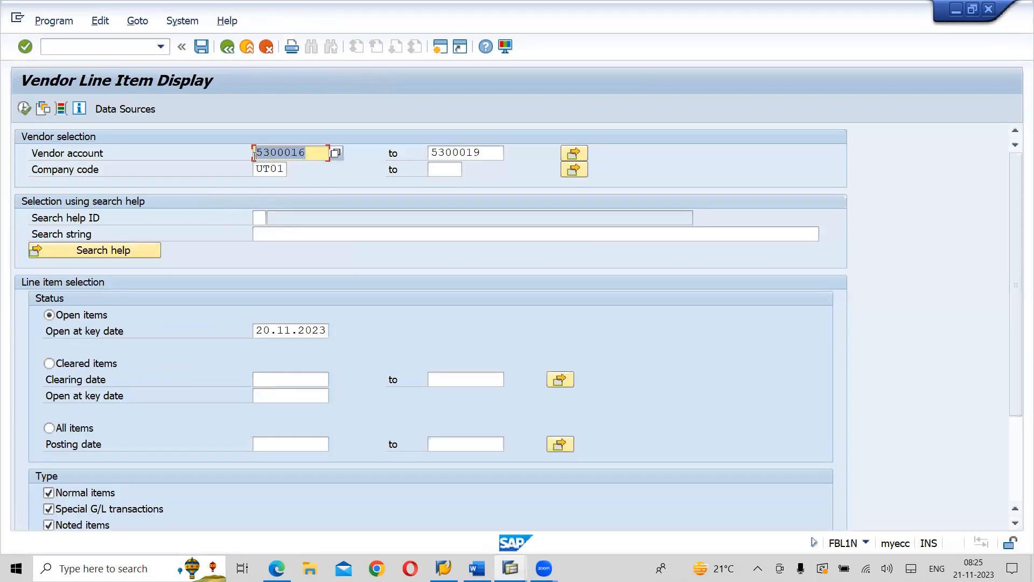
{"action": "key", "text": "alt+Tab"}
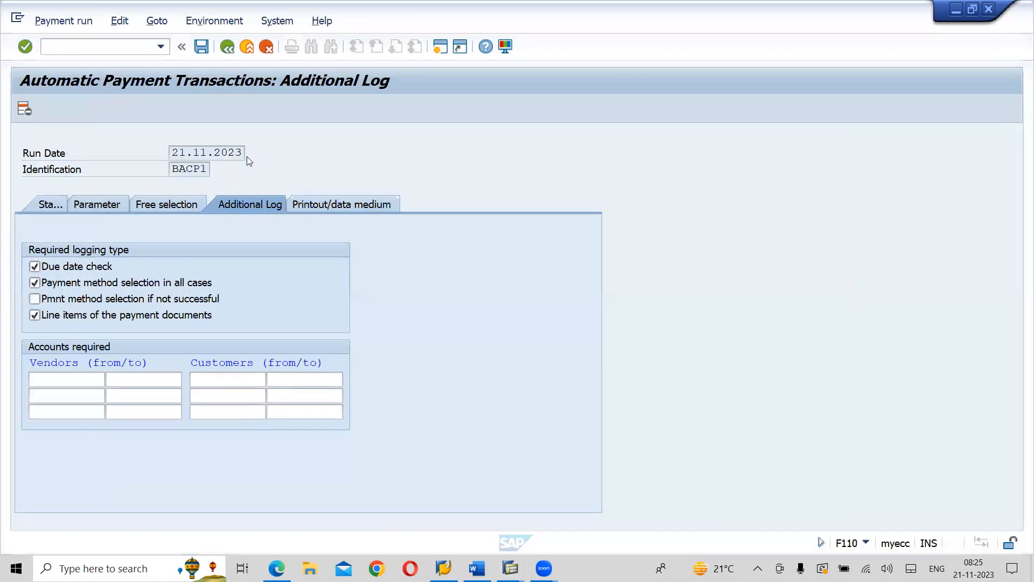
{"action": "key", "text": "BackSpace"}
{"action": "key", "text": "ctrl+v"}
End the additional log's vendor range with the same account number ending in 9, and save the run's details.
{"action": "key", "text": "Tab"}
{"action": "key", "text": "ctrl+v"}
{"action": "key", "text": "BackSpace"}
{"action": "type", "text": "9"}
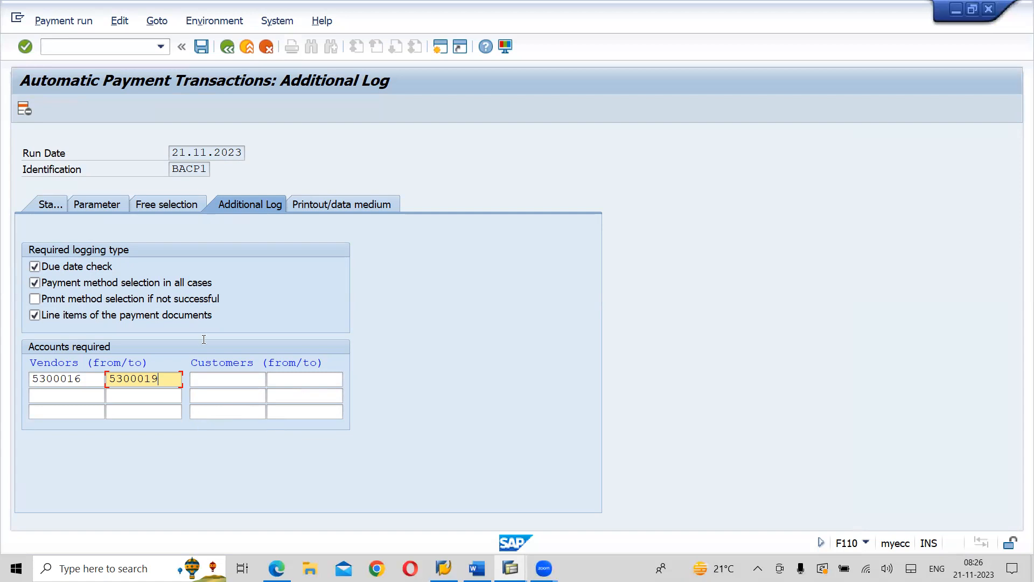
{"action": "left_click", "coordinate": [202, 47]}
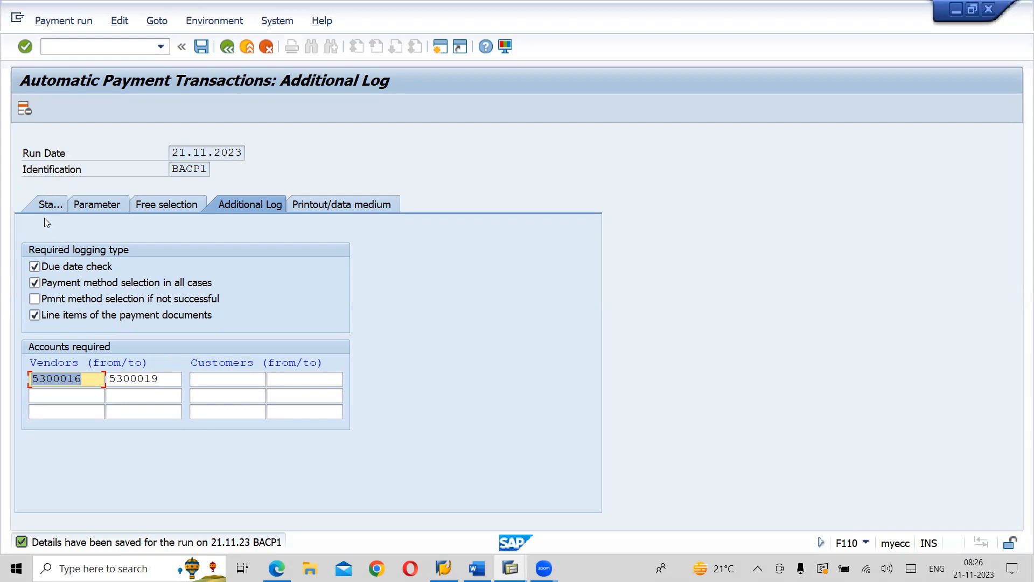
Schedule the payment proposal for run BACP1 to start immediately and refresh its status.
{"action": "left_click", "coordinate": [47, 203]}
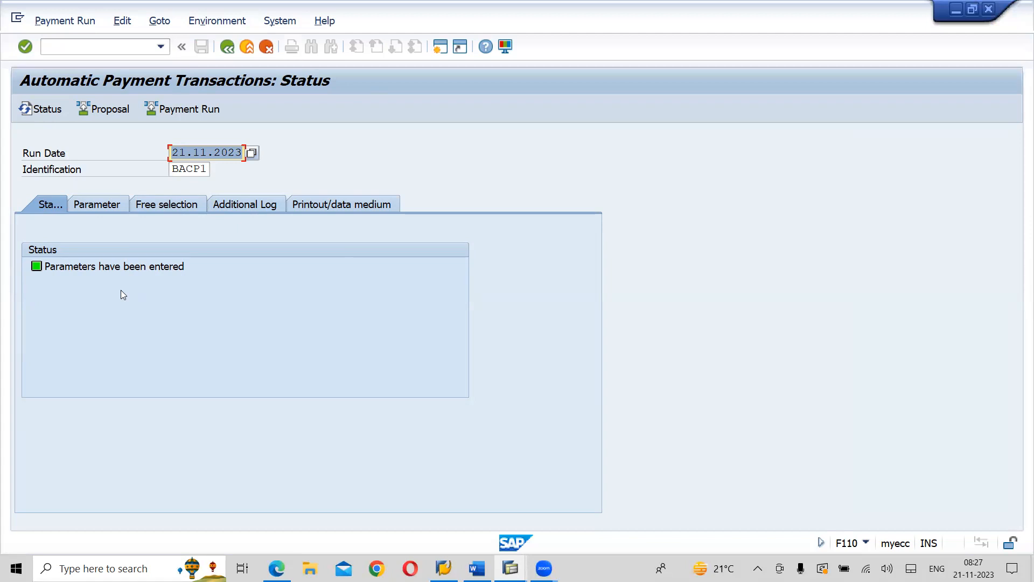
{"action": "left_click", "coordinate": [96, 110]}
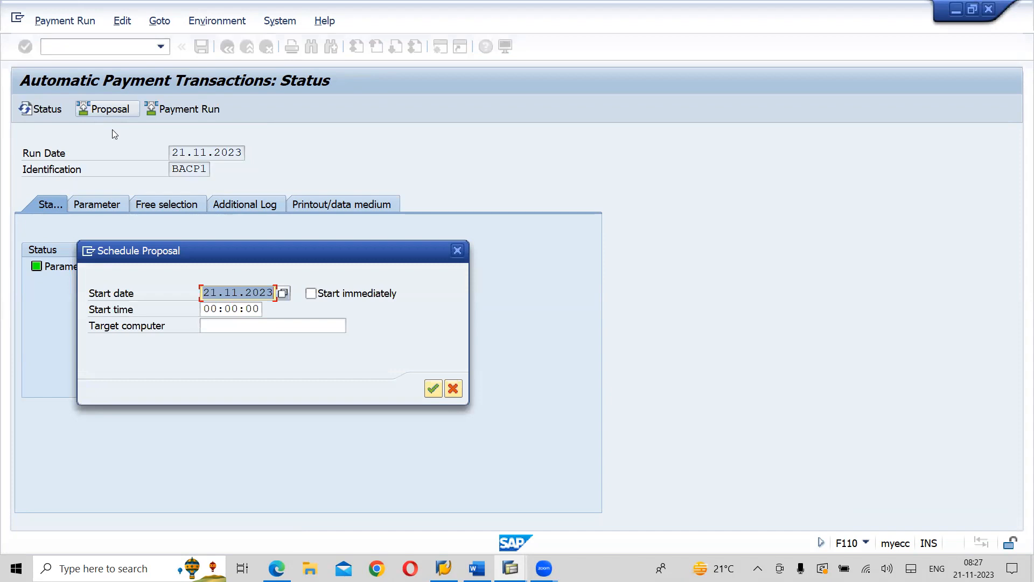
{"action": "left_click", "coordinate": [311, 294]}
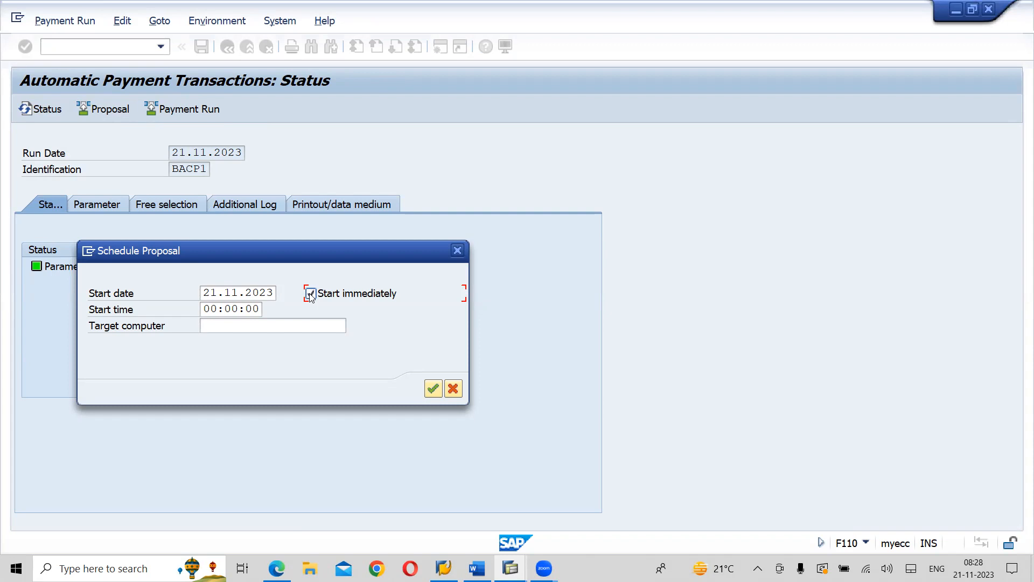
{"action": "left_click", "coordinate": [434, 388]}
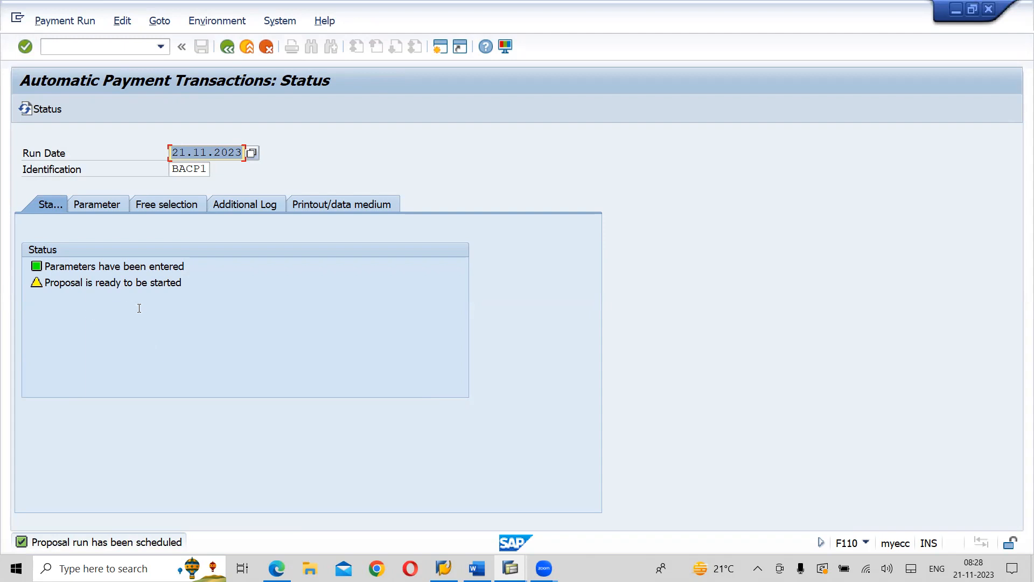
{"action": "key", "text": "Return"}
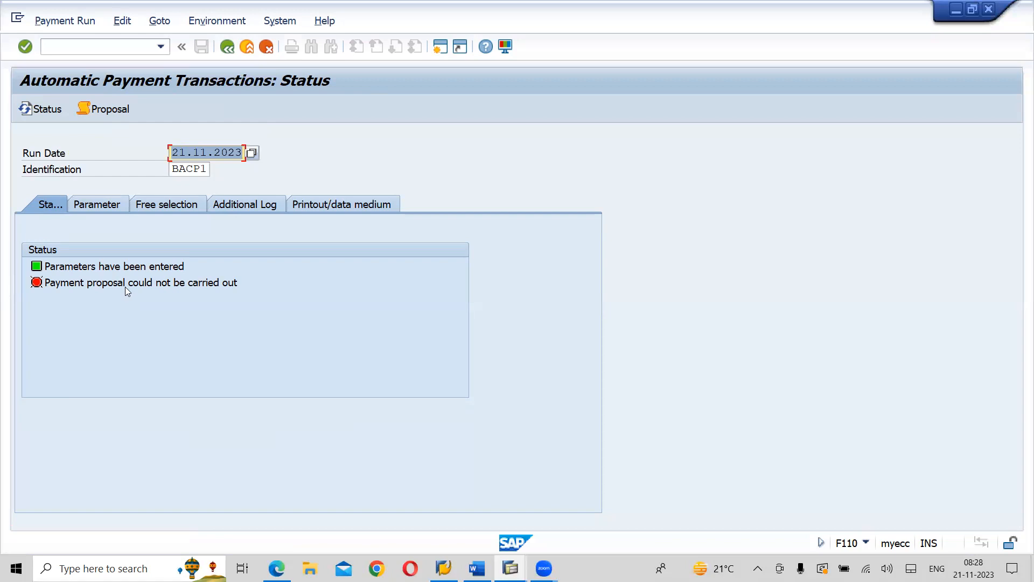
Examine the job log of the payment proposal for run BACP1 and return to the status view.
{"action": "left_click", "coordinate": [131, 287]}
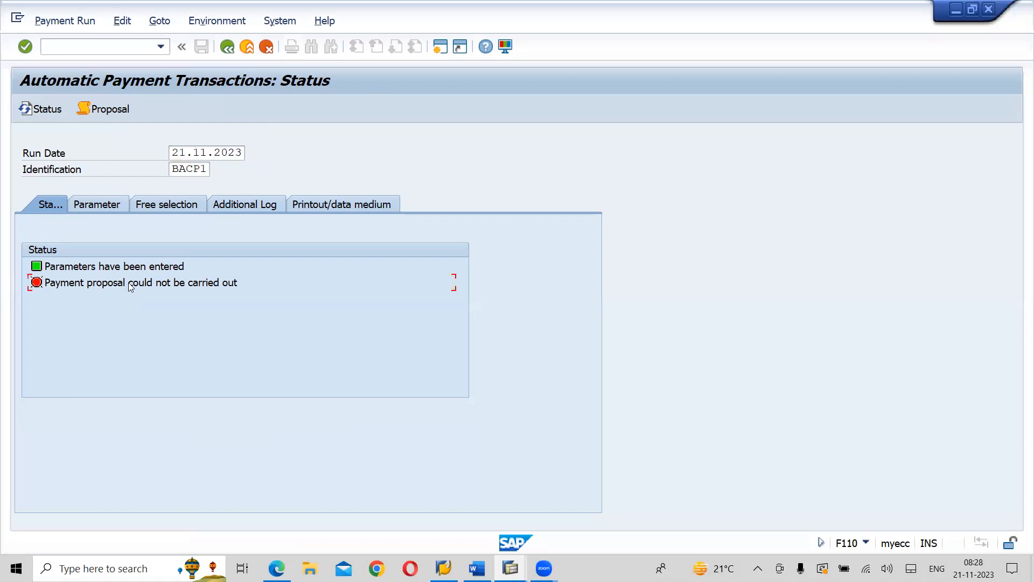
{"action": "left_click", "coordinate": [114, 115]}
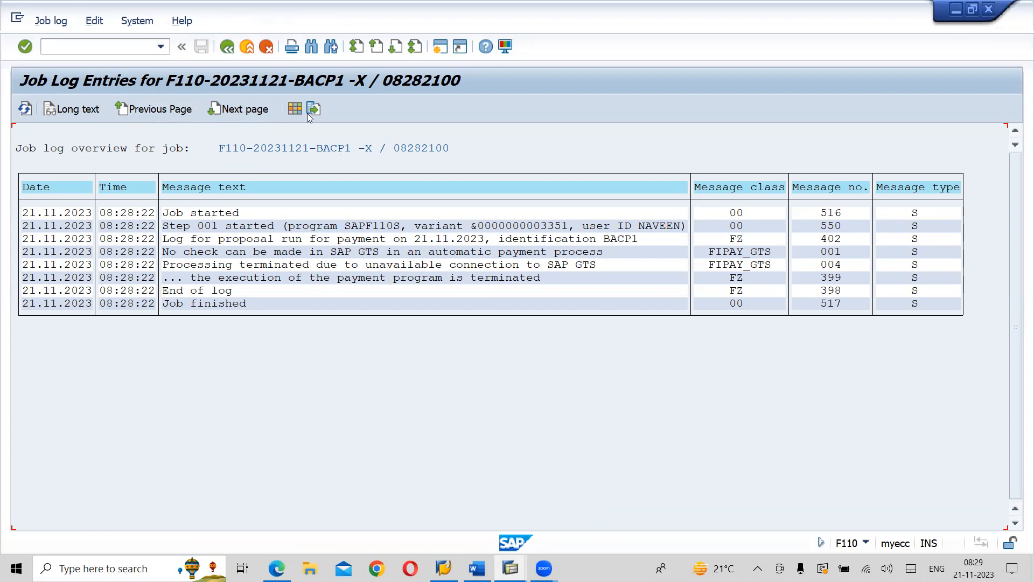
{"action": "left_click", "coordinate": [247, 48]}
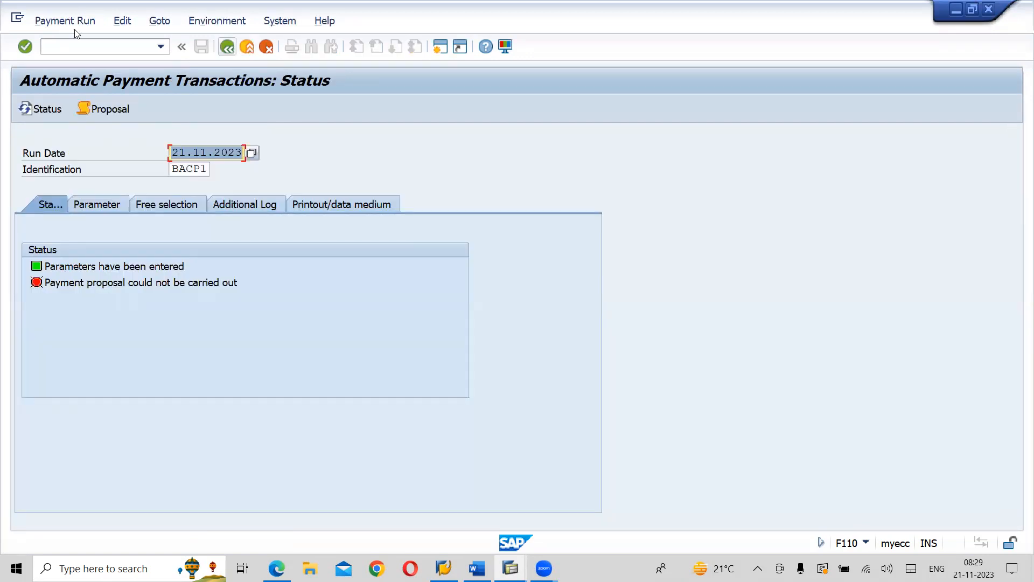
Delete the payment proposal of run BACP1.
{"action": "left_click", "coordinate": [121, 21]}
{"action": "mouse_move", "coordinate": [131, 58]}
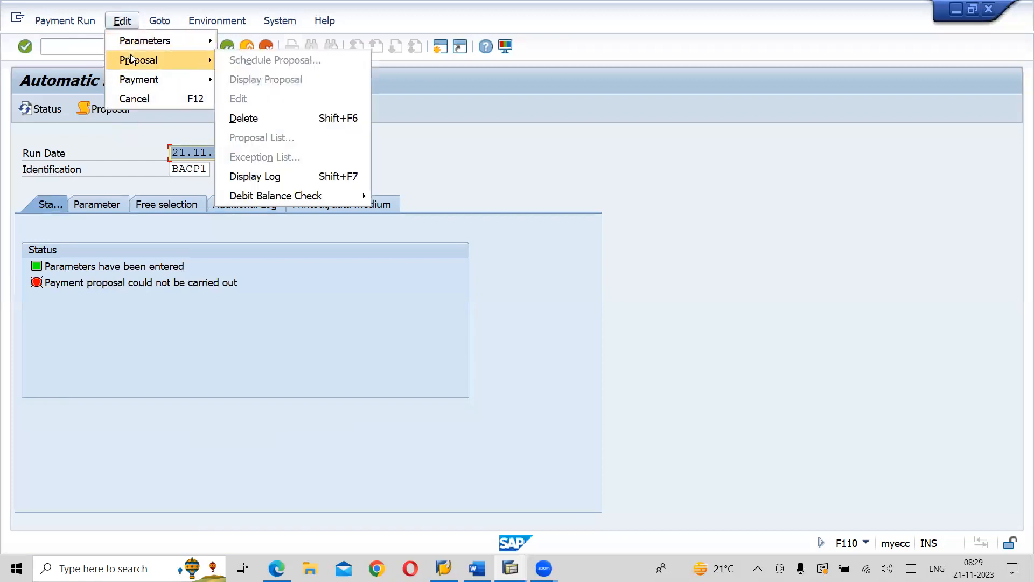
{"action": "left_click", "coordinate": [233, 118]}
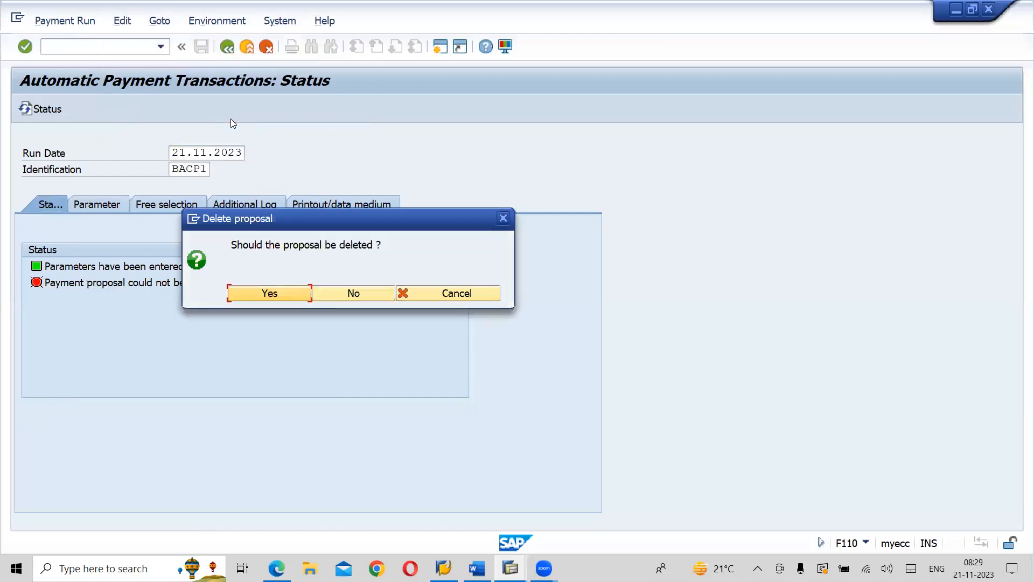
{"action": "left_click", "coordinate": [281, 292]}
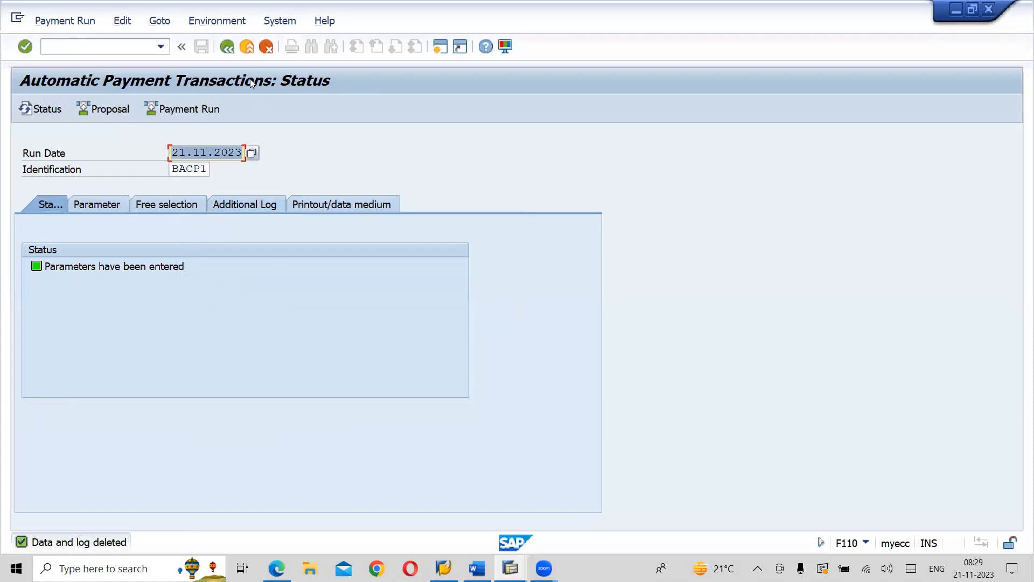
Set the payment run identification to BACP2, keeping the run date 21.11.2023.
{"action": "left_click", "coordinate": [205, 170]}
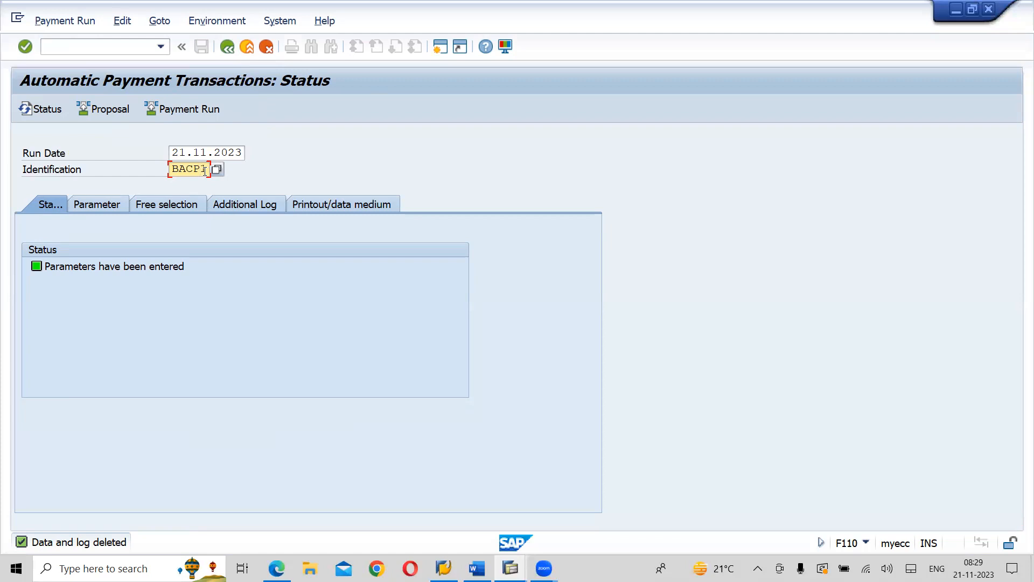
{"action": "key", "text": "Delete"}
{"action": "type", "text": "2"}
{"action": "key", "text": "Return"}
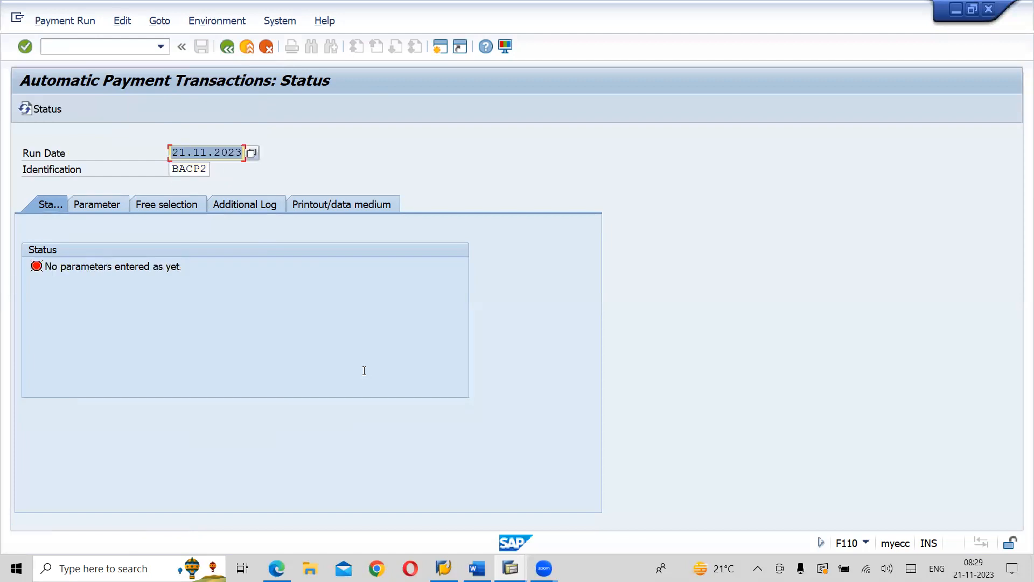
Enter company code UT01 in the payments control of run BACP2's parameters.
{"action": "left_click", "coordinate": [102, 206]}
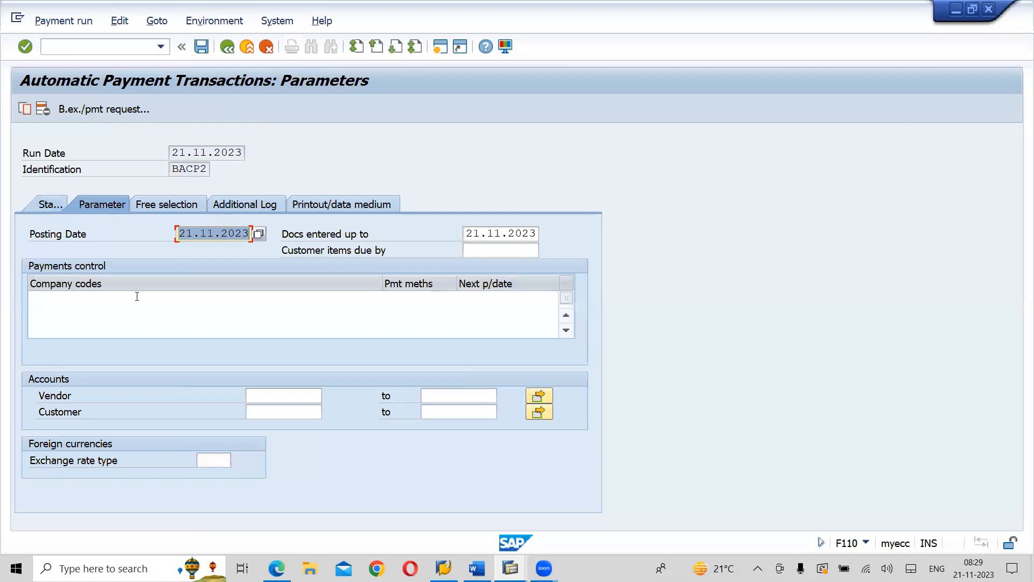
{"action": "left_click", "coordinate": [62, 300]}
{"action": "key", "text": "space"}
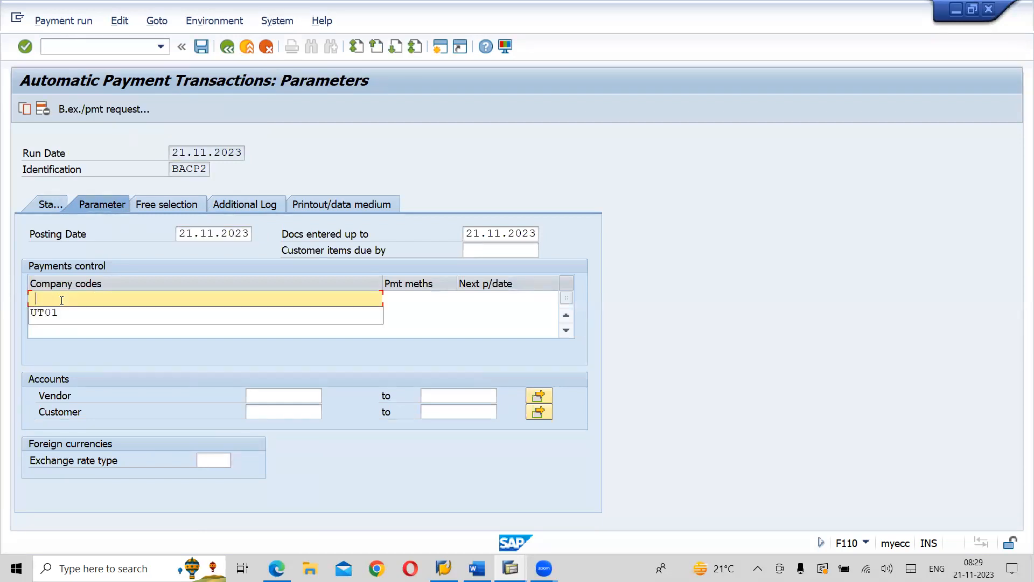
{"action": "left_click", "coordinate": [51, 317]}
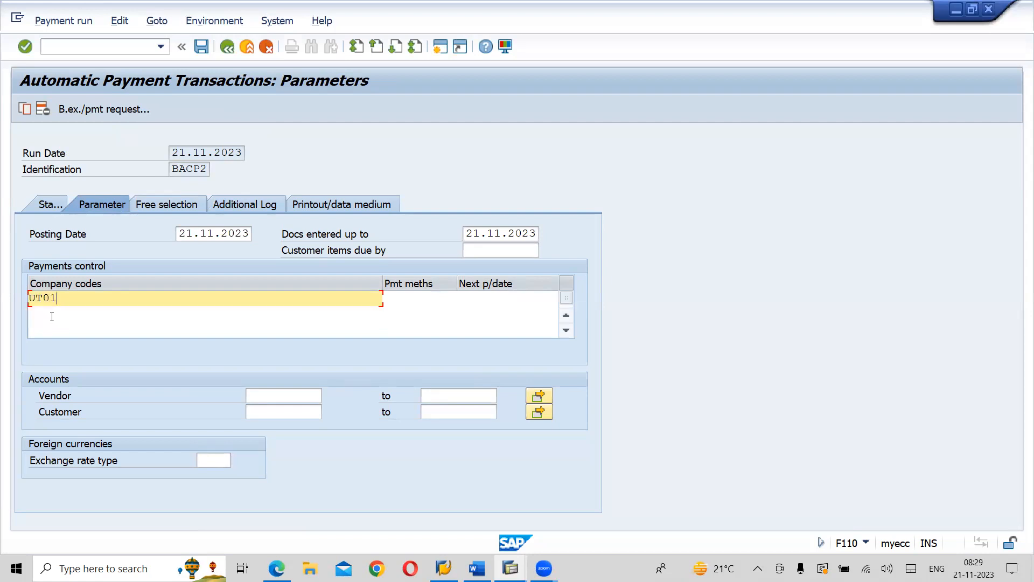
Set payment method C and next posting date 22.11.2023 for company code UT01 in the payments control.
{"action": "left_click", "coordinate": [408, 301]}
{"action": "type", "text": "C"}
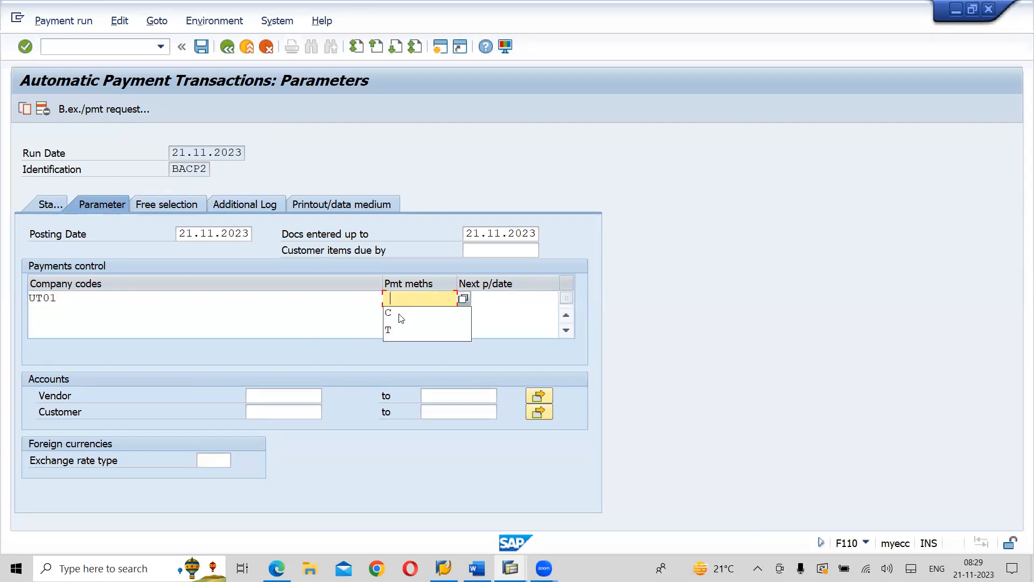
{"action": "left_click", "coordinate": [391, 315]}
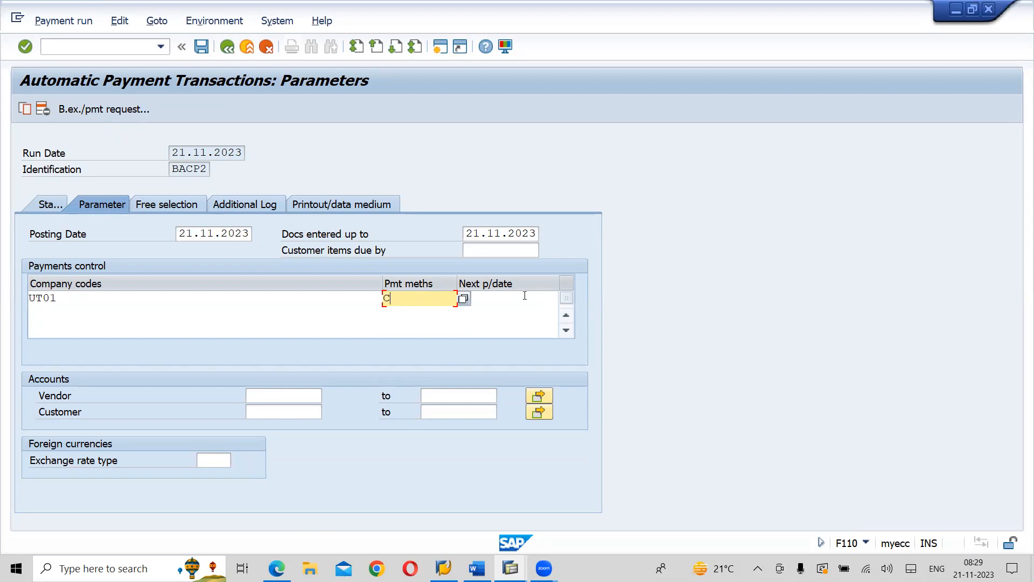
{"action": "left_click", "coordinate": [526, 297]}
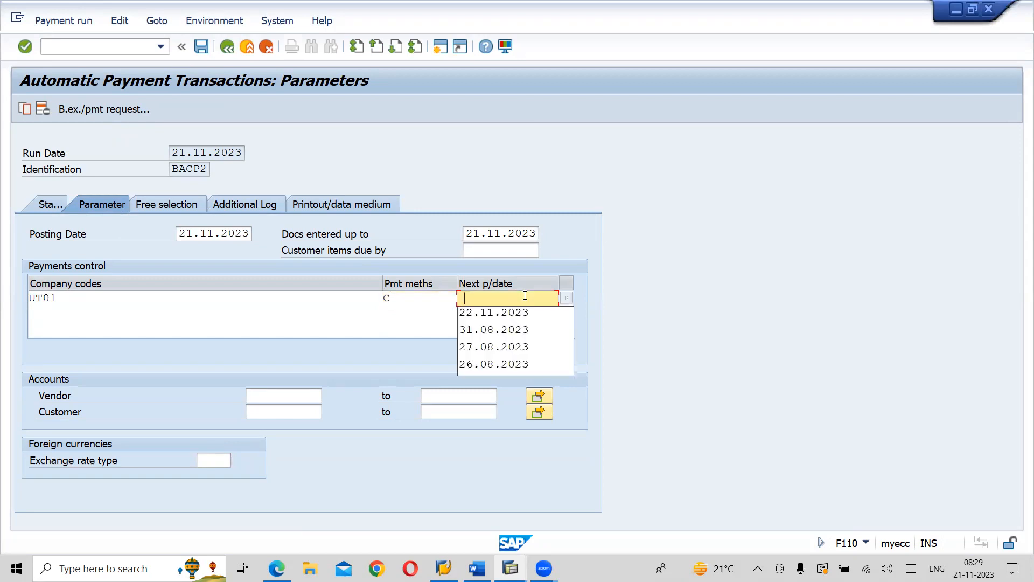
{"action": "left_click", "coordinate": [497, 317]}
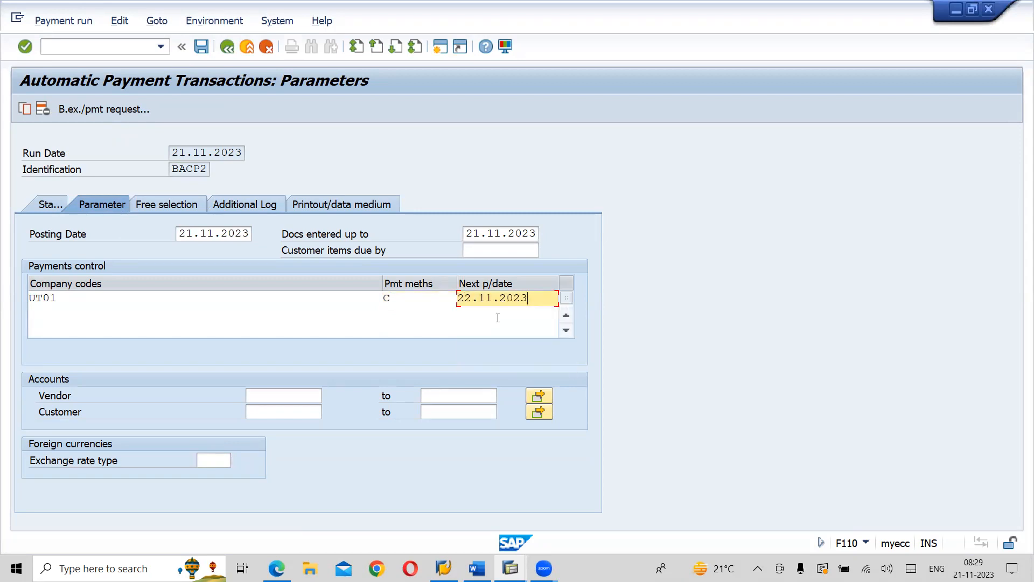
Enter the from and to vendor account numbers as the vendor range of run BACP2's parameters.
{"action": "left_click", "coordinate": [289, 397]}
{"action": "left_click", "coordinate": [277, 407]}
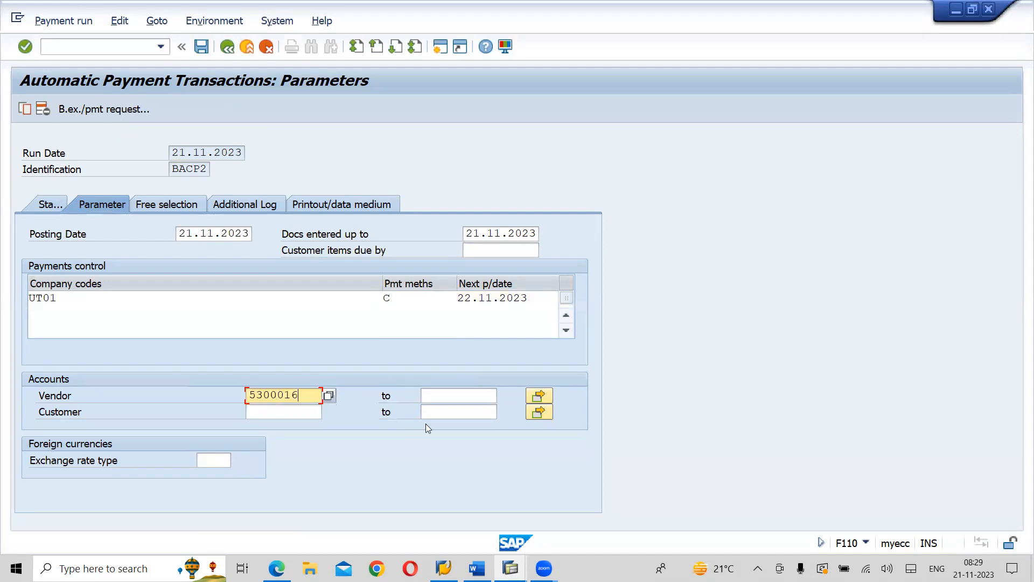
{"action": "left_click", "coordinate": [449, 399]}
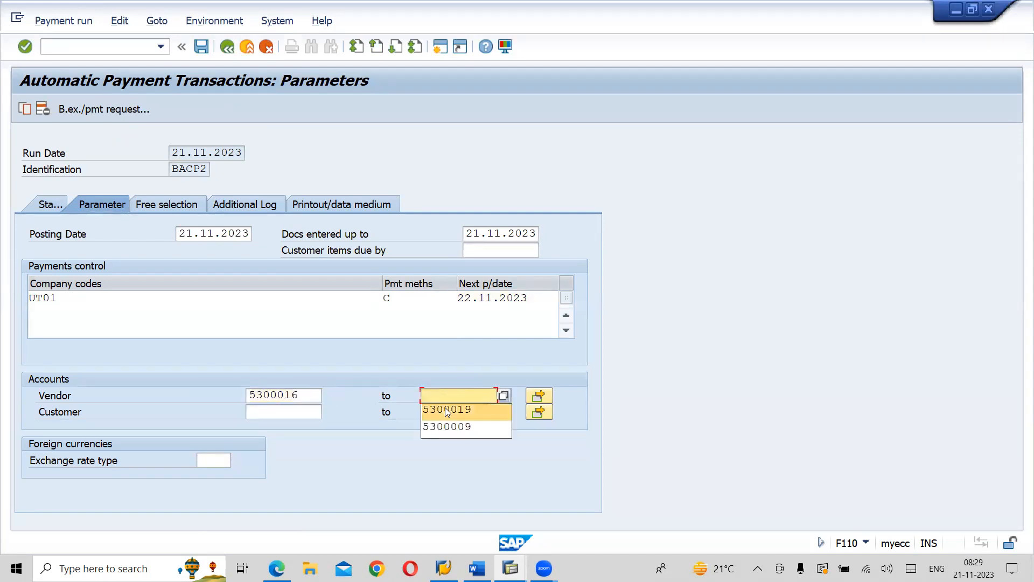
{"action": "left_click", "coordinate": [443, 412]}
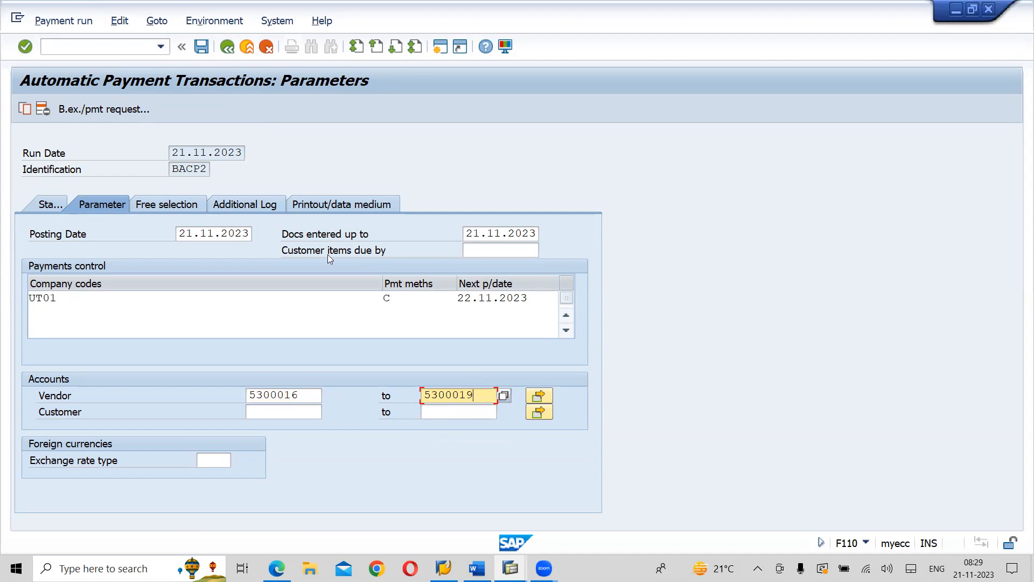
Enable additional logging of the due date check, payment method selection in all cases, and line items of the payment documents.
{"action": "left_click", "coordinate": [254, 200]}
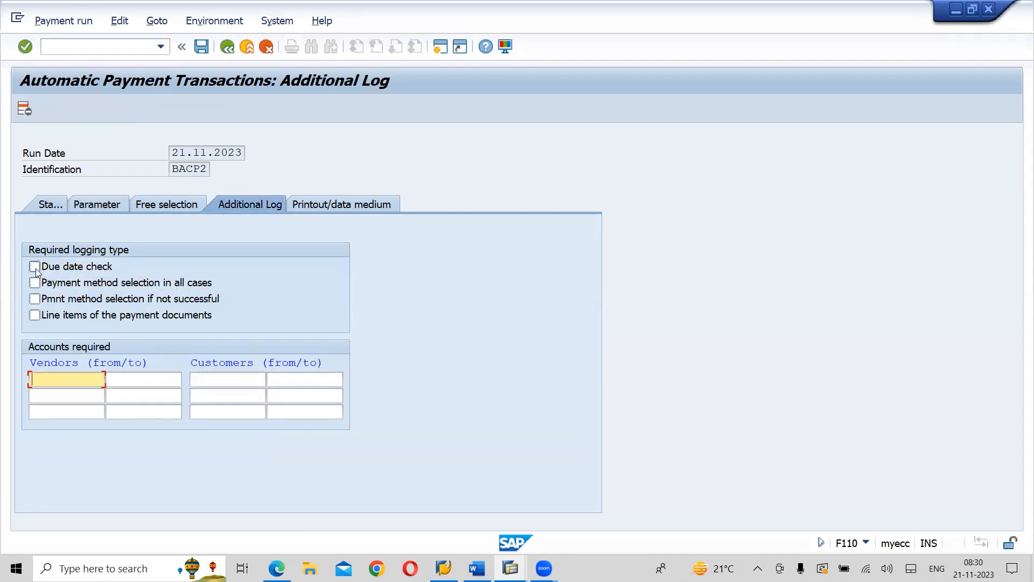
{"action": "left_click", "coordinate": [36, 270]}
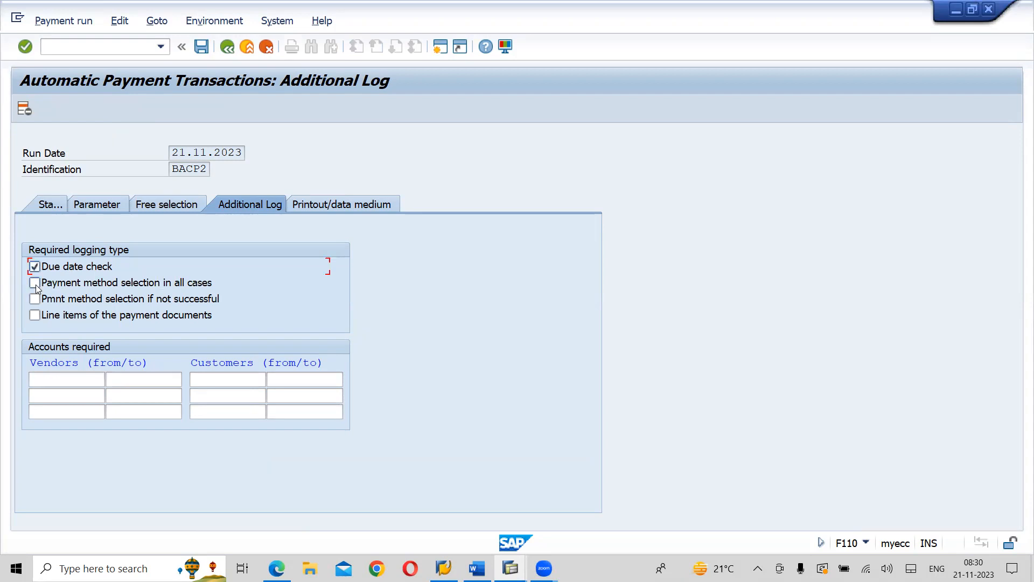
{"action": "left_click", "coordinate": [36, 286]}
{"action": "left_click", "coordinate": [35, 316]}
Enter the same vendor account range as the accounts required for the additional log and save run BACP2's details.
{"action": "left_click", "coordinate": [74, 378]}
{"action": "left_click", "coordinate": [63, 394]}
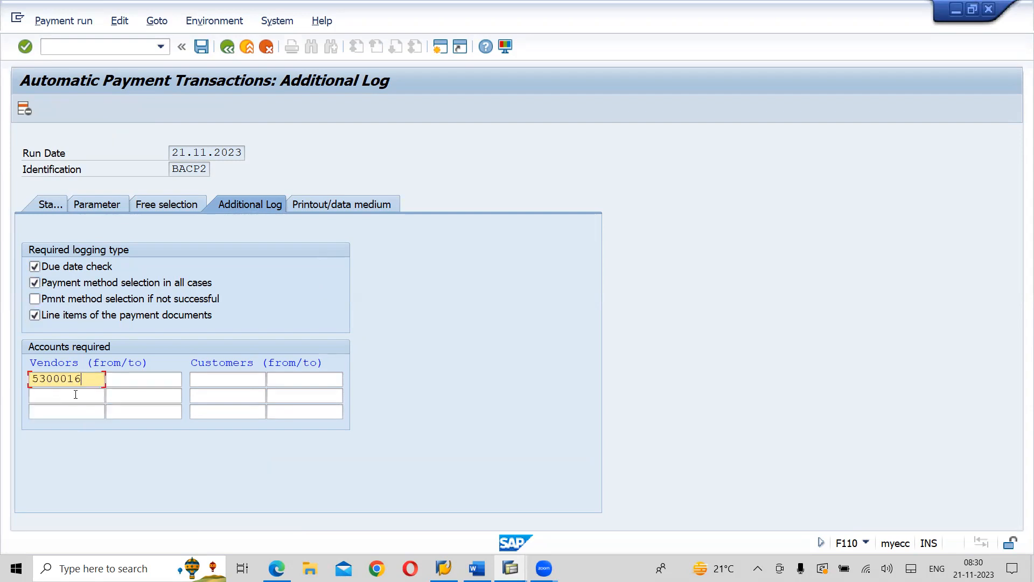
{"action": "left_click", "coordinate": [143, 384]}
{"action": "left_click", "coordinate": [137, 394]}
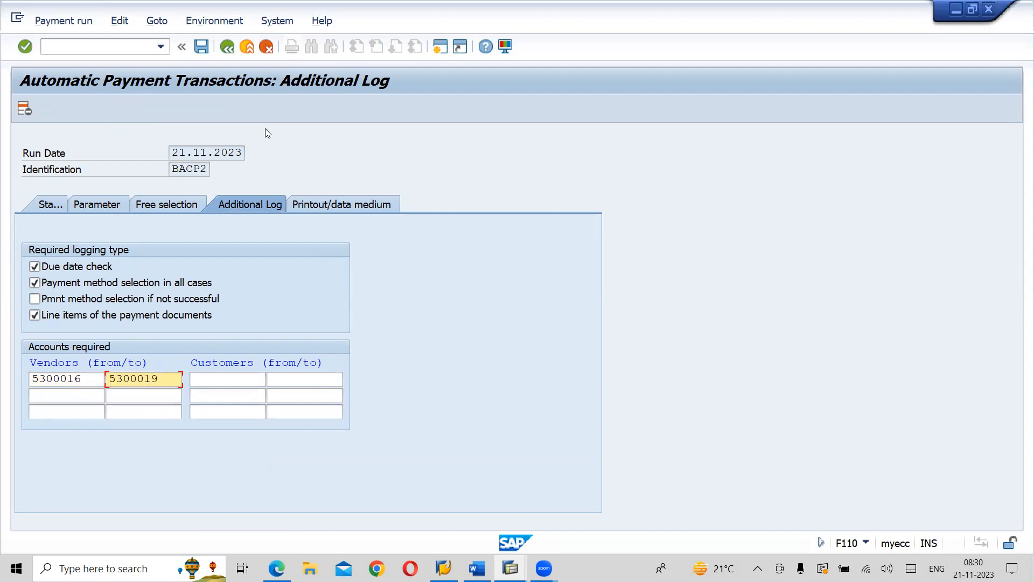
{"action": "left_click", "coordinate": [203, 50]}
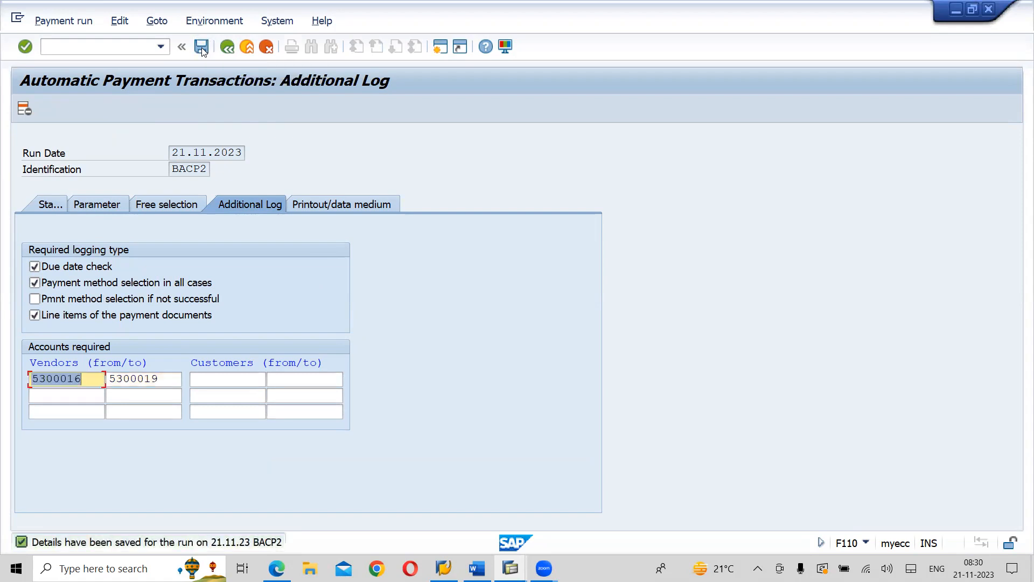
Schedule the payment proposal of run BACP2 to start immediately and refresh its status.
{"action": "left_click", "coordinate": [50, 209]}
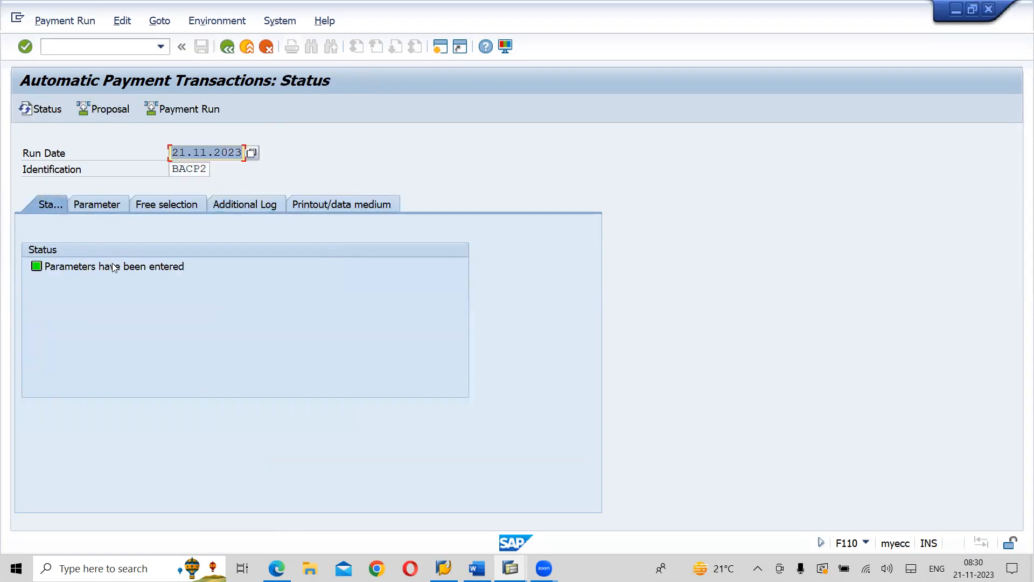
{"action": "left_click", "coordinate": [110, 109]}
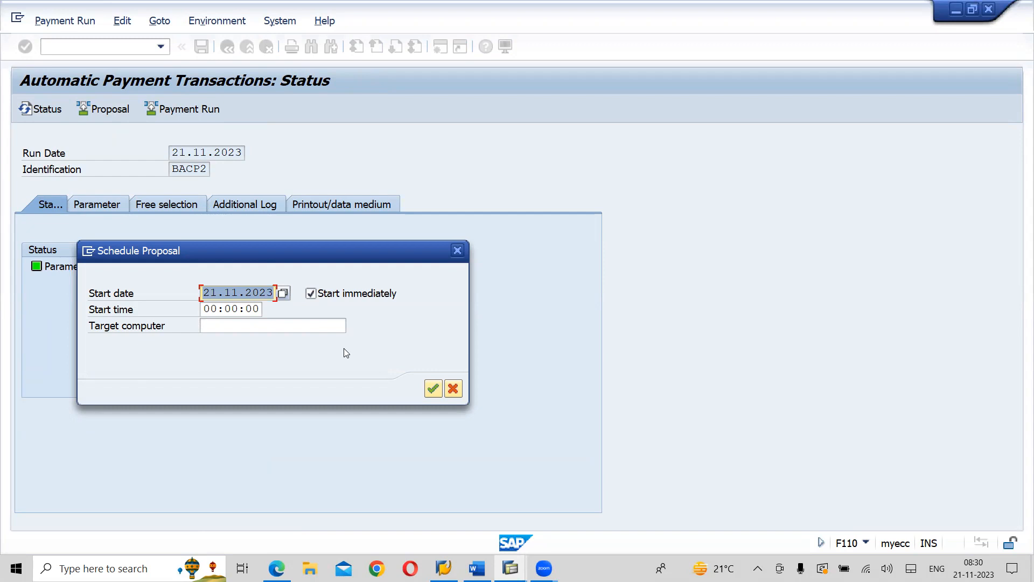
{"action": "left_click", "coordinate": [433, 388]}
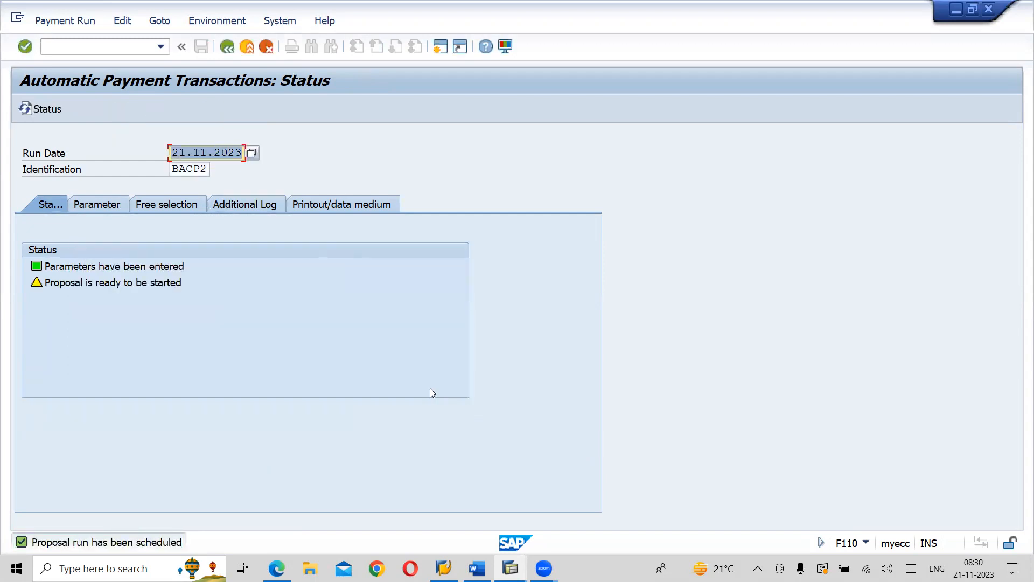
{"action": "key", "text": "Return"}
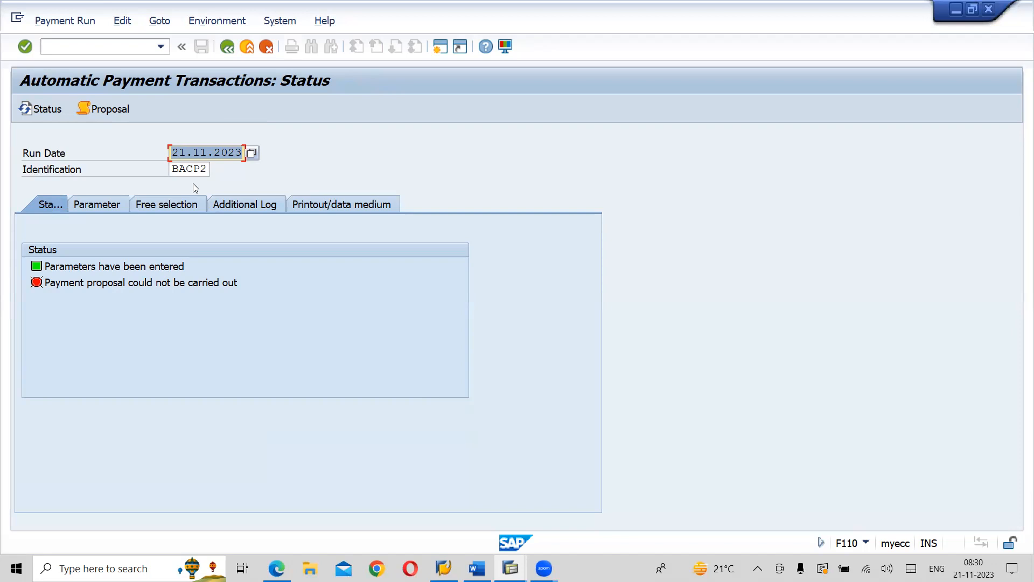
Examine the job log of run BACP2's payment proposal and return to the status view.
{"action": "left_click", "coordinate": [148, 282]}
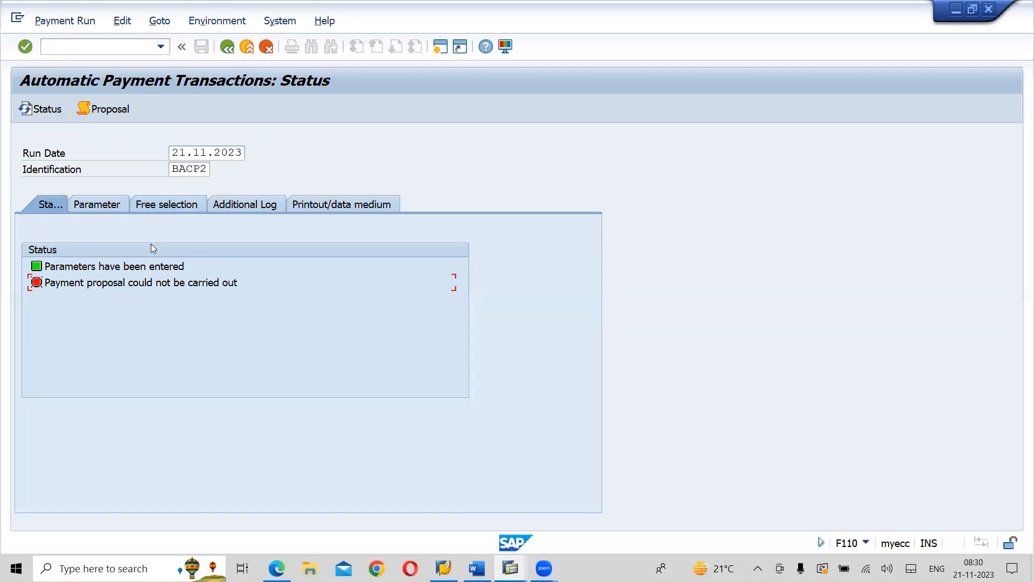
{"action": "left_click", "coordinate": [112, 109]}
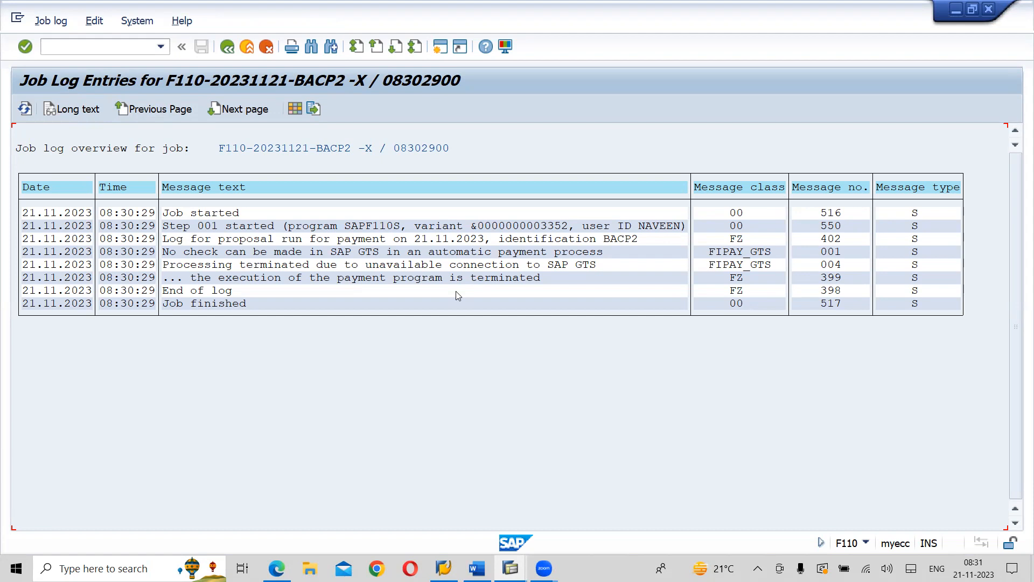
{"action": "left_click", "coordinate": [166, 264]}
{"action": "left_click", "coordinate": [230, 51]}
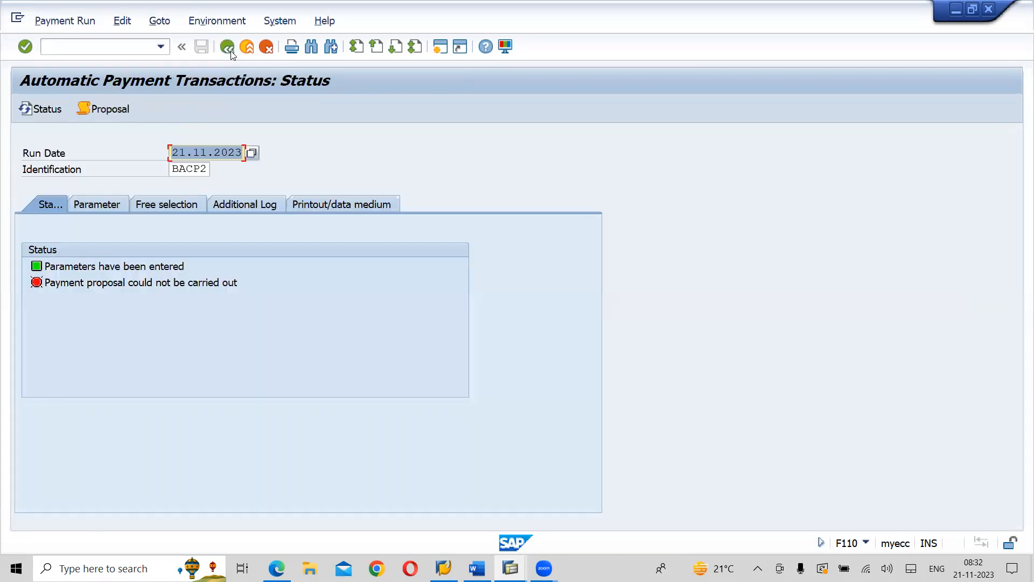
Review the payment method selection in run BACP2's parameters, leaving it unedited, and return to the status view.
{"action": "left_click", "coordinate": [97, 204]}
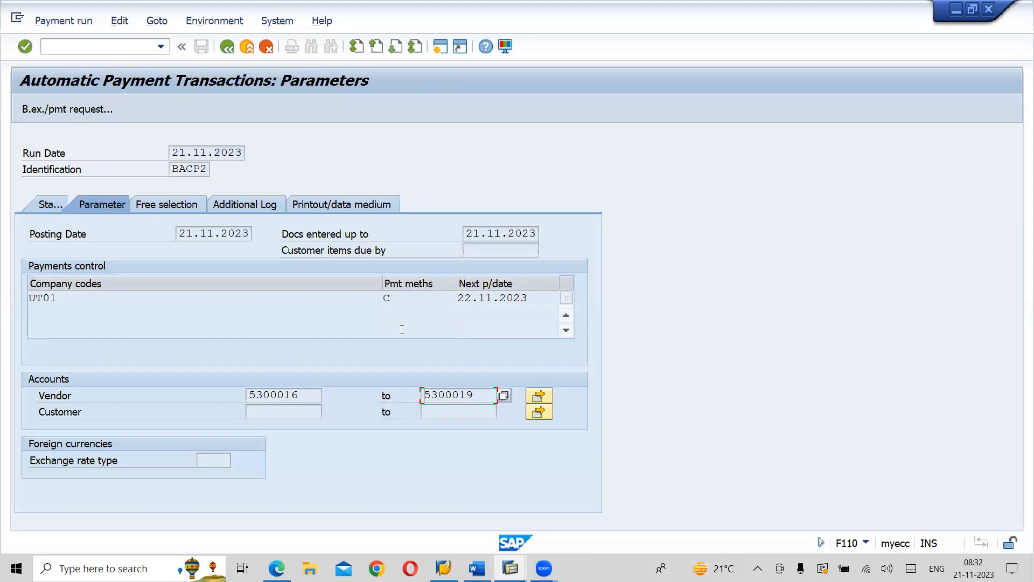
{"action": "left_click", "coordinate": [412, 298]}
{"action": "left_click", "coordinate": [463, 299]}
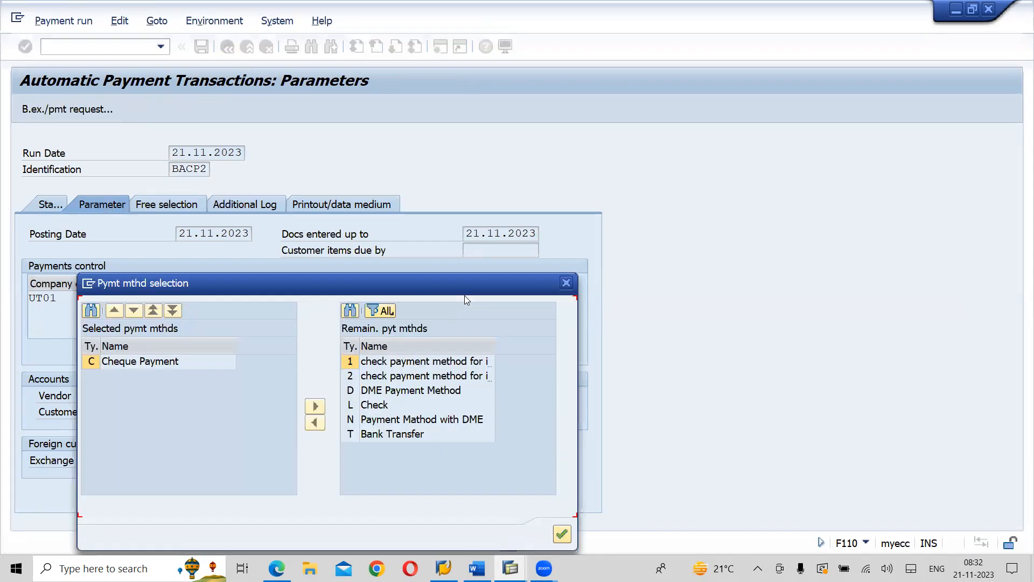
{"action": "left_click", "coordinate": [119, 364]}
{"action": "left_click", "coordinate": [119, 365]}
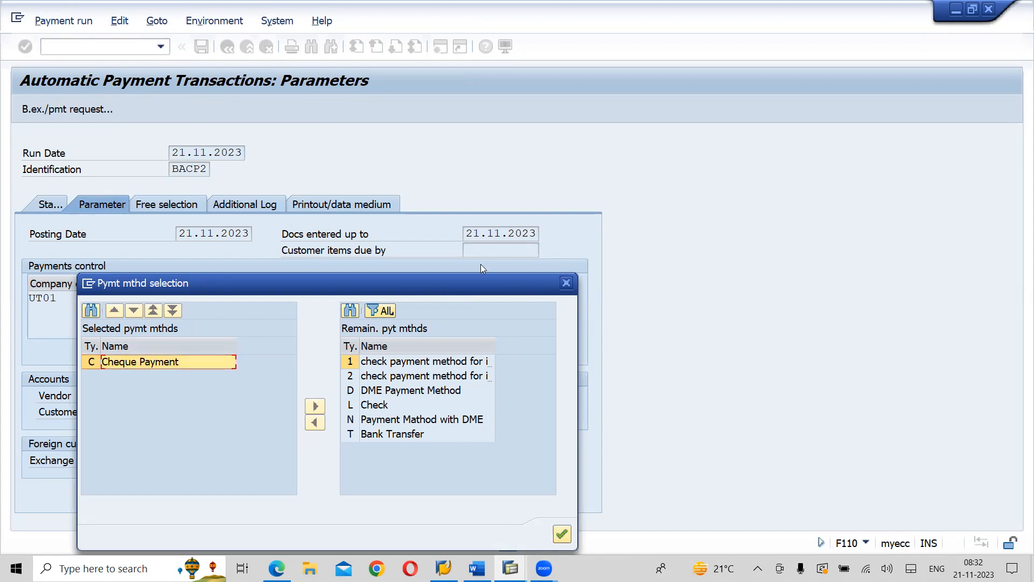
{"action": "left_click", "coordinate": [565, 283]}
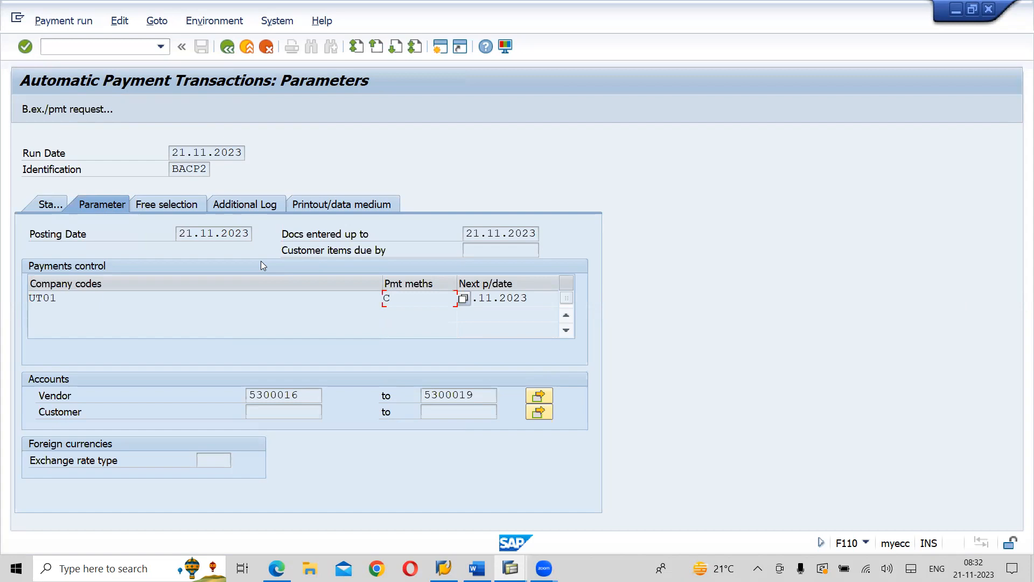
{"action": "left_click", "coordinate": [267, 47]}
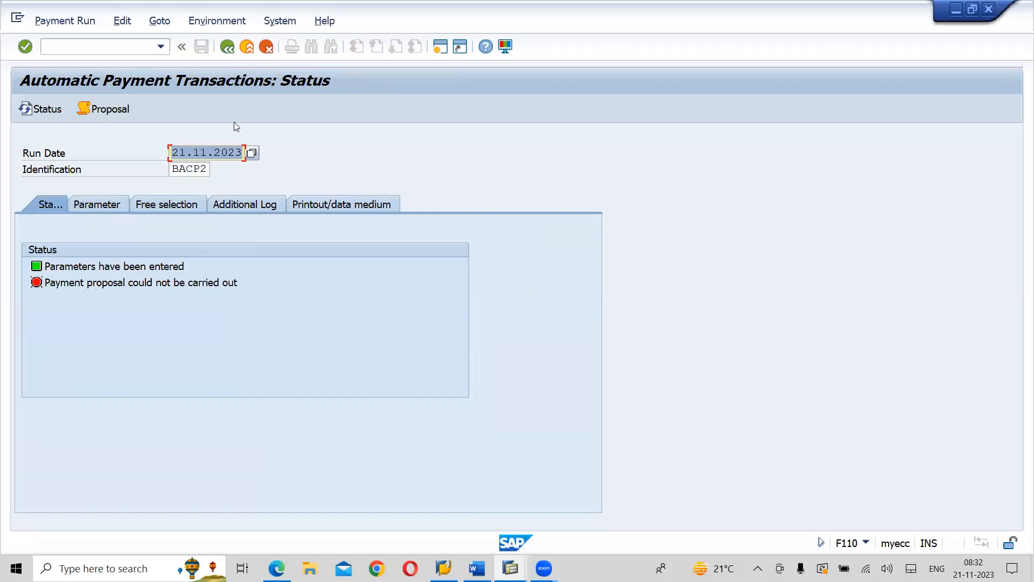
Shorten the run identification to BACP and try to delete the payment proposal.
{"action": "left_click", "coordinate": [202, 168]}
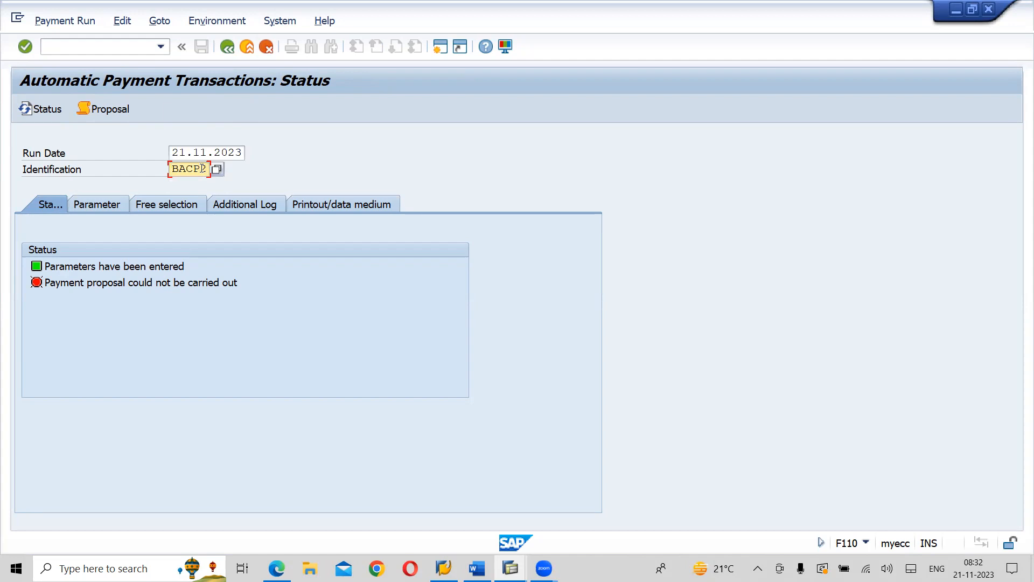
{"action": "key", "text": "BackSpace"}
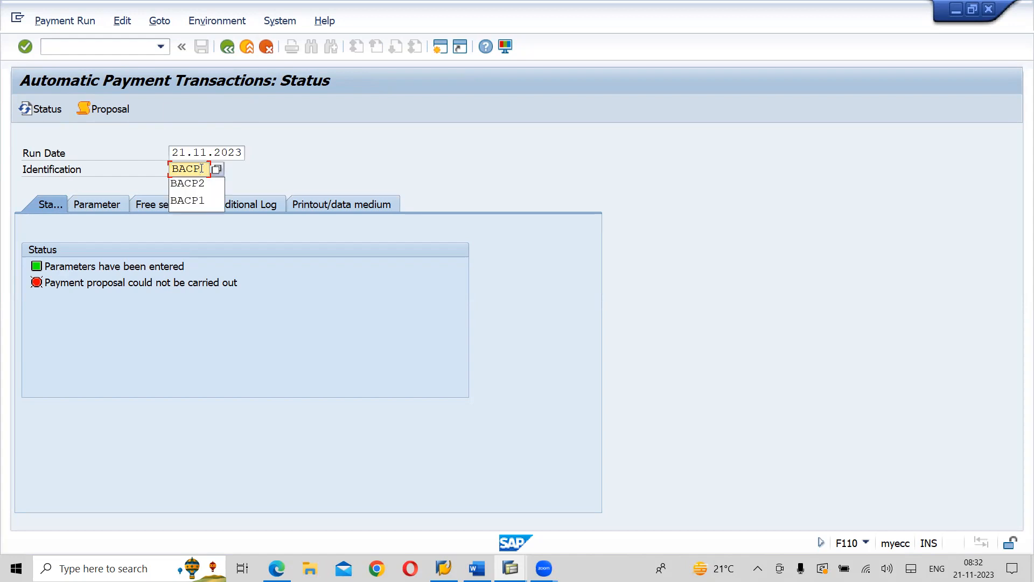
{"action": "left_click", "coordinate": [117, 20]}
{"action": "mouse_move", "coordinate": [134, 63]}
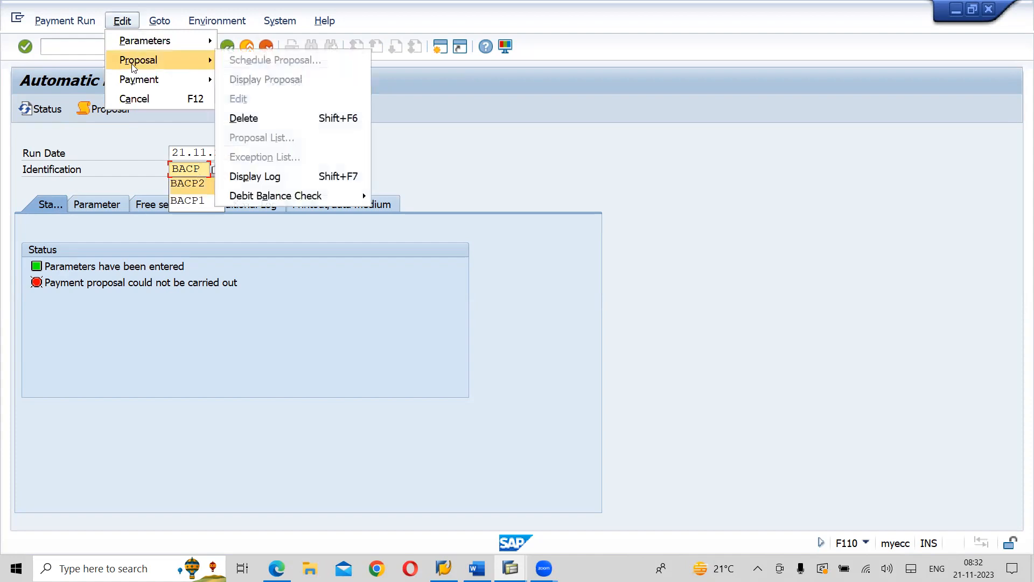
{"action": "left_click", "coordinate": [253, 121]}
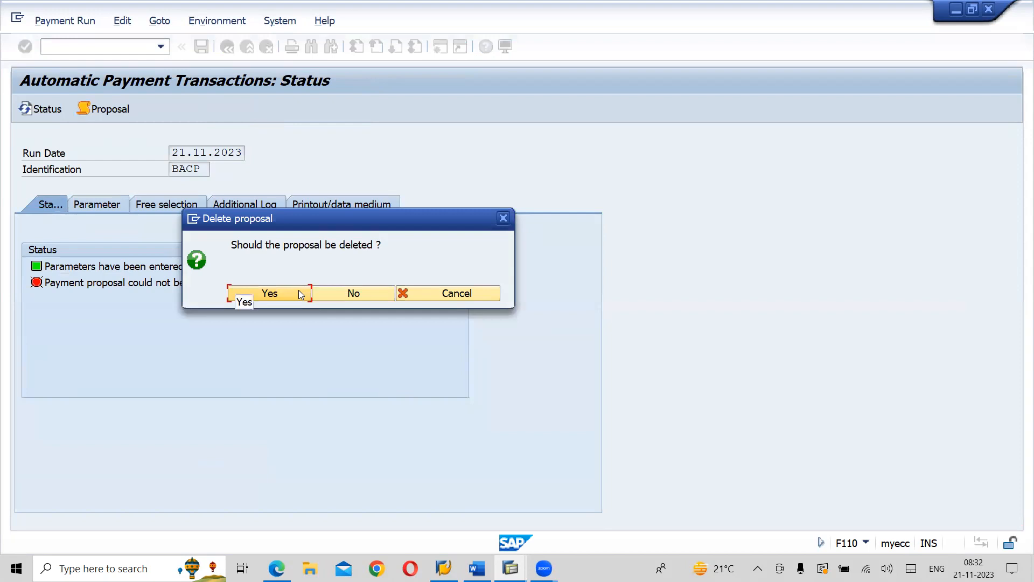
{"action": "left_click", "coordinate": [300, 294]}
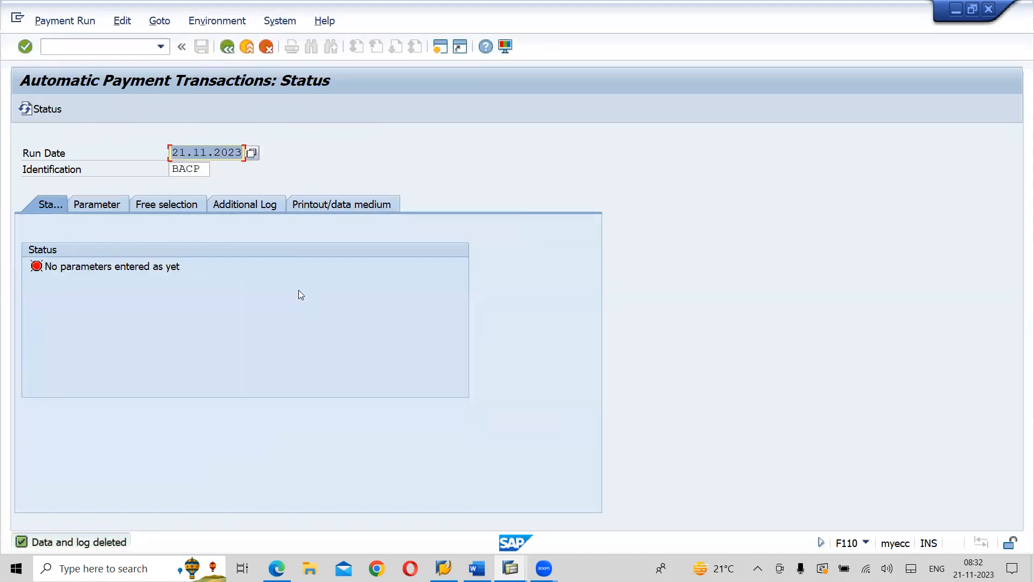
Set the run identification back to BACP2 and load the data of that payment run.
{"action": "left_click", "coordinate": [206, 170]}
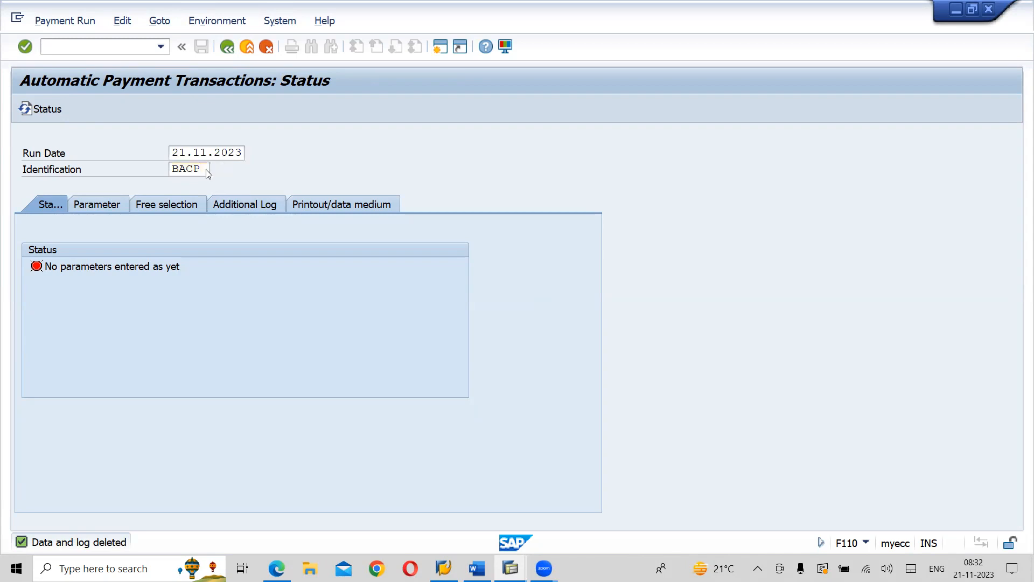
{"action": "key", "text": "Return"}
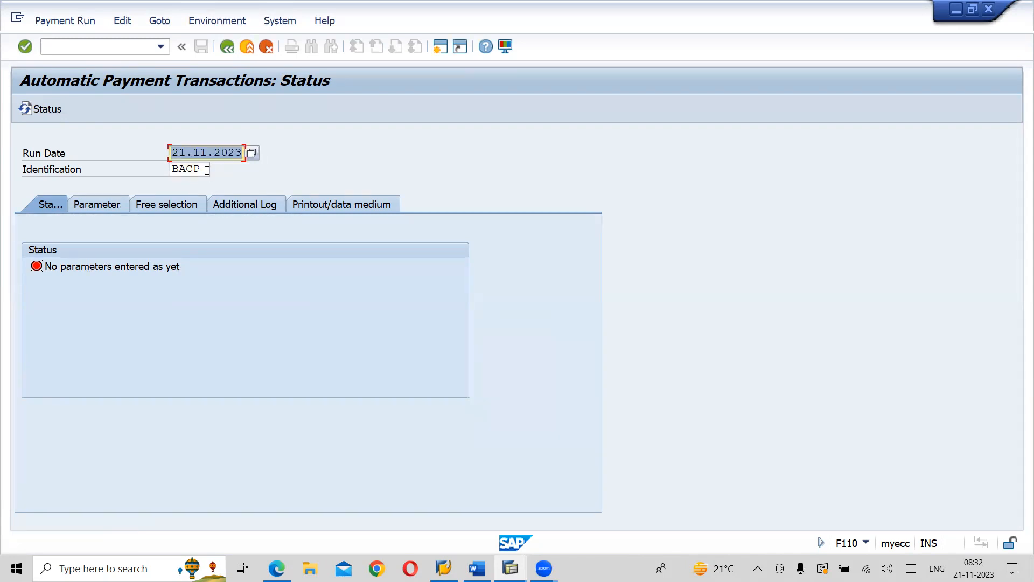
{"action": "left_click", "coordinate": [201, 169]}
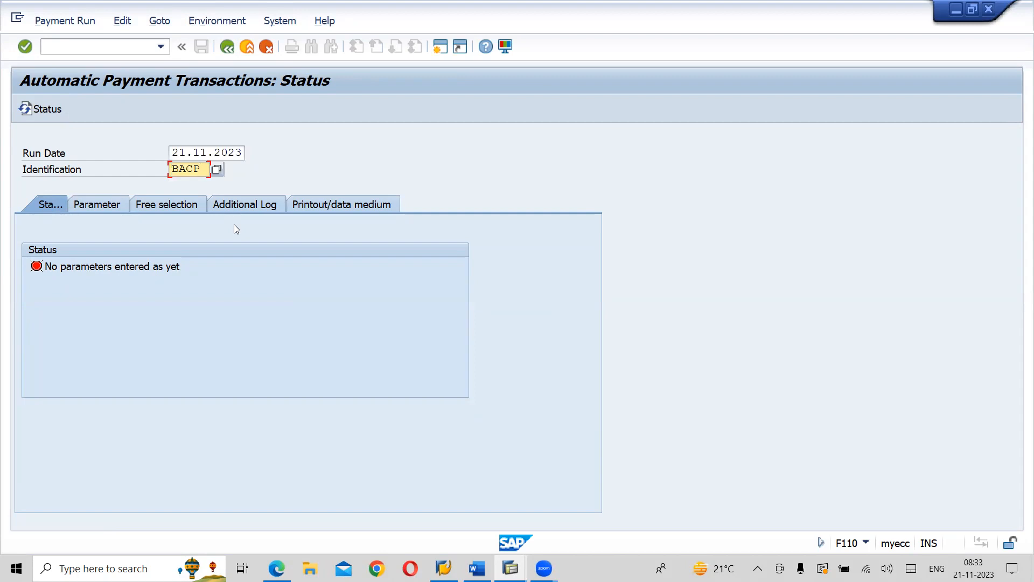
{"action": "key", "text": "Return"}
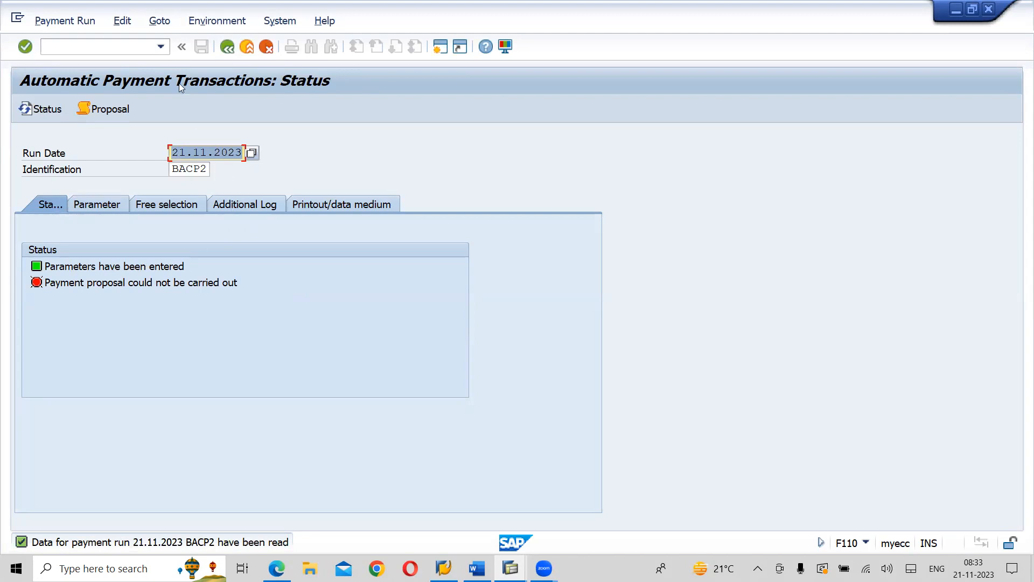
Open the parameters of payment run BACP2, check which editing commands are available and return to the status view.
{"action": "left_click", "coordinate": [82, 25]}
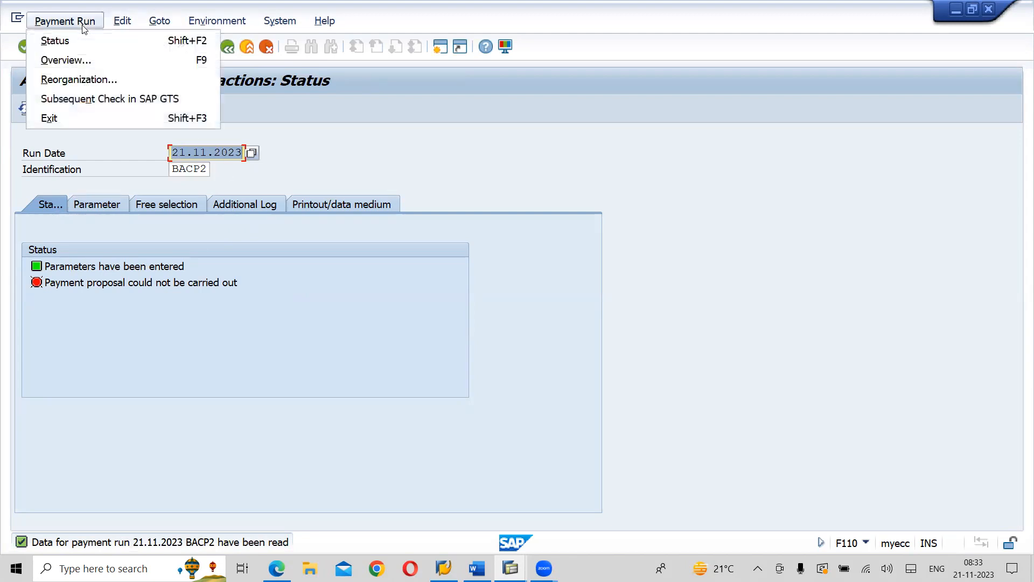
{"action": "mouse_move", "coordinate": [121, 24]}
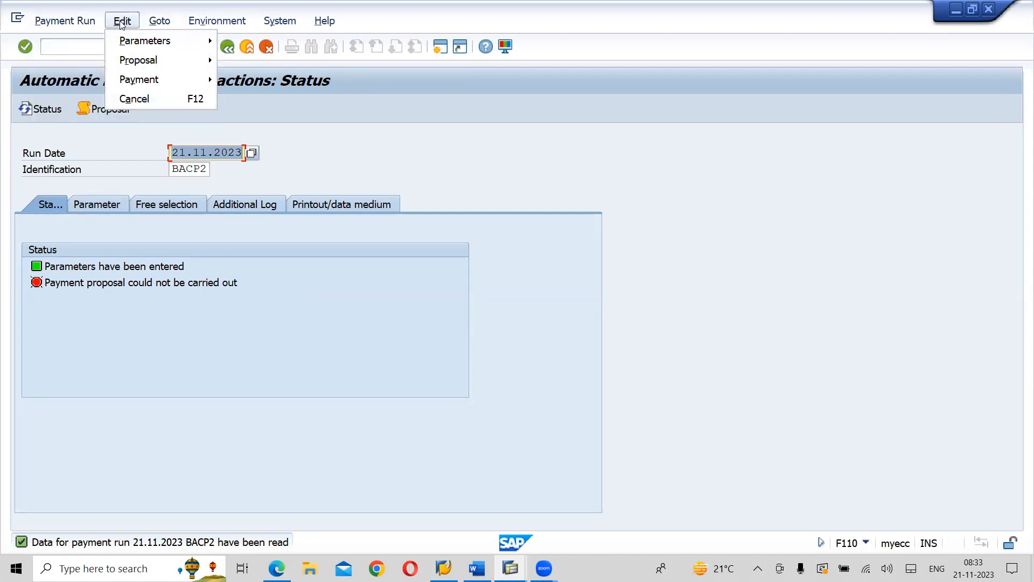
{"action": "mouse_move", "coordinate": [138, 41]}
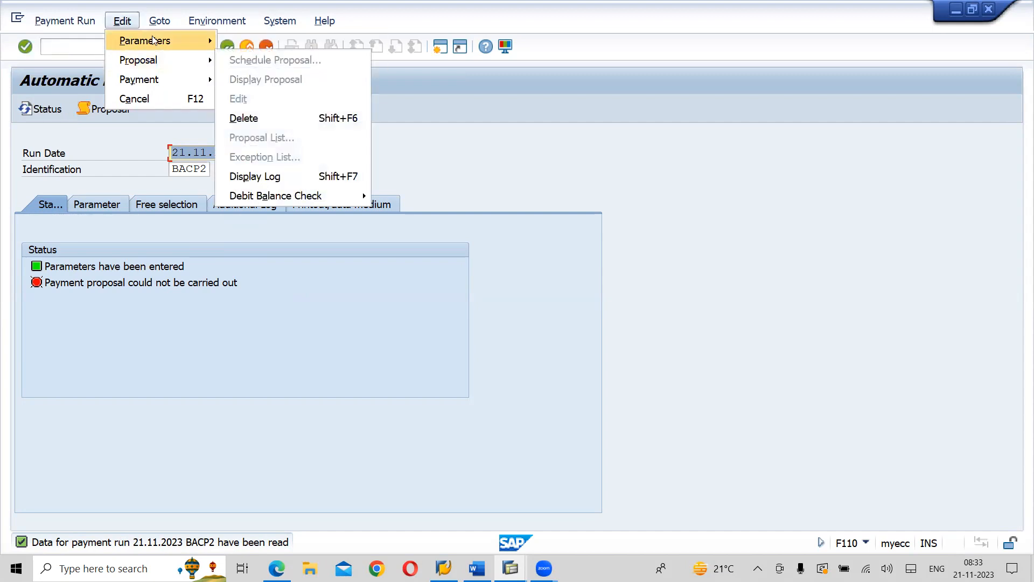
{"action": "left_click", "coordinate": [263, 38]}
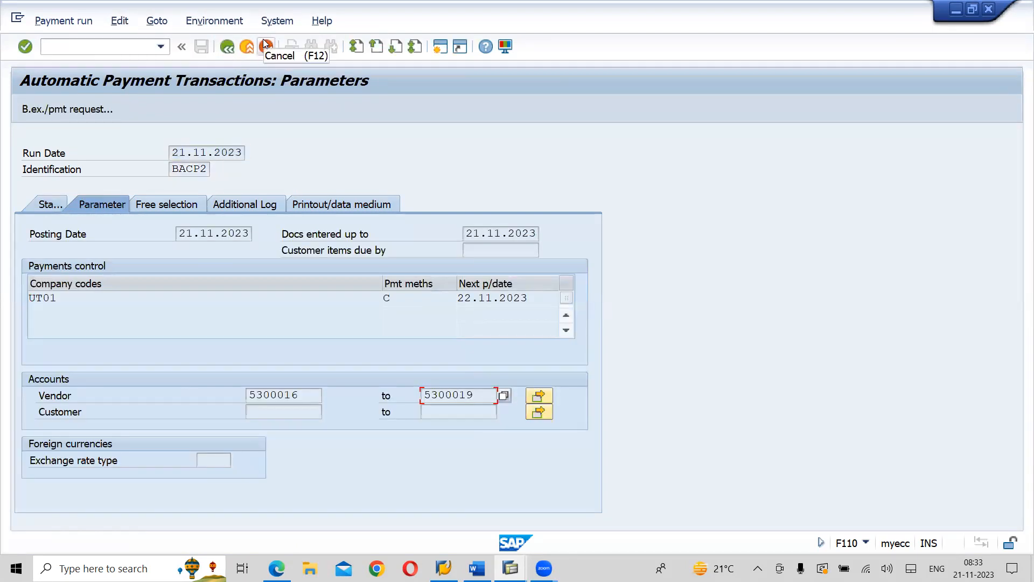
{"action": "left_click", "coordinate": [120, 21]}
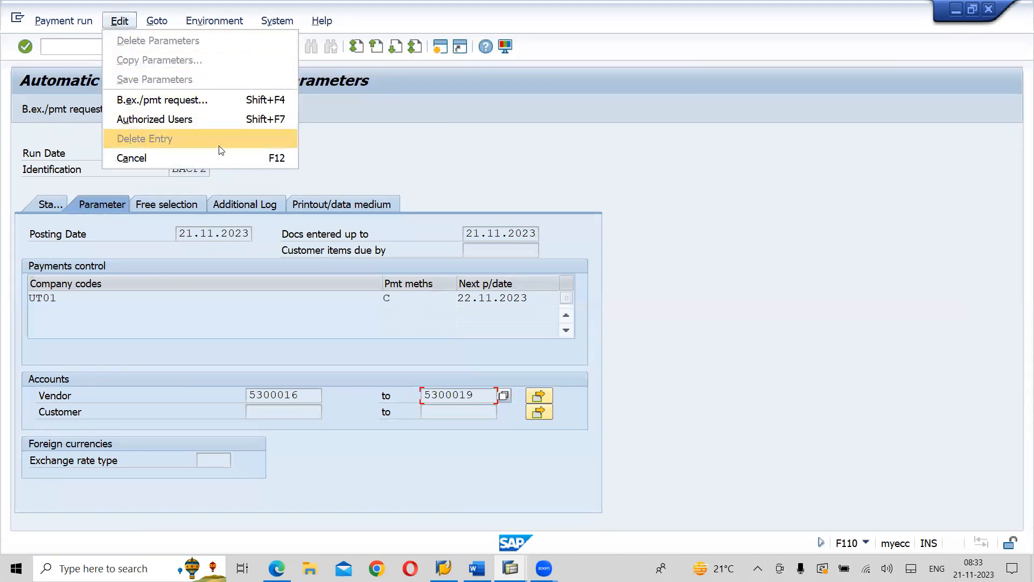
{"action": "left_click", "coordinate": [327, 149]}
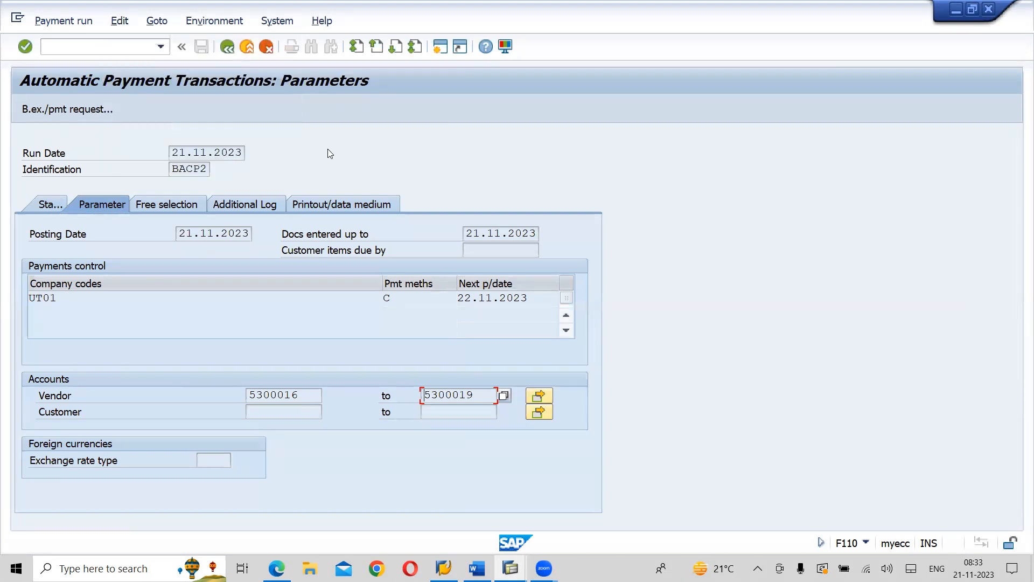
{"action": "left_click", "coordinate": [227, 47]}
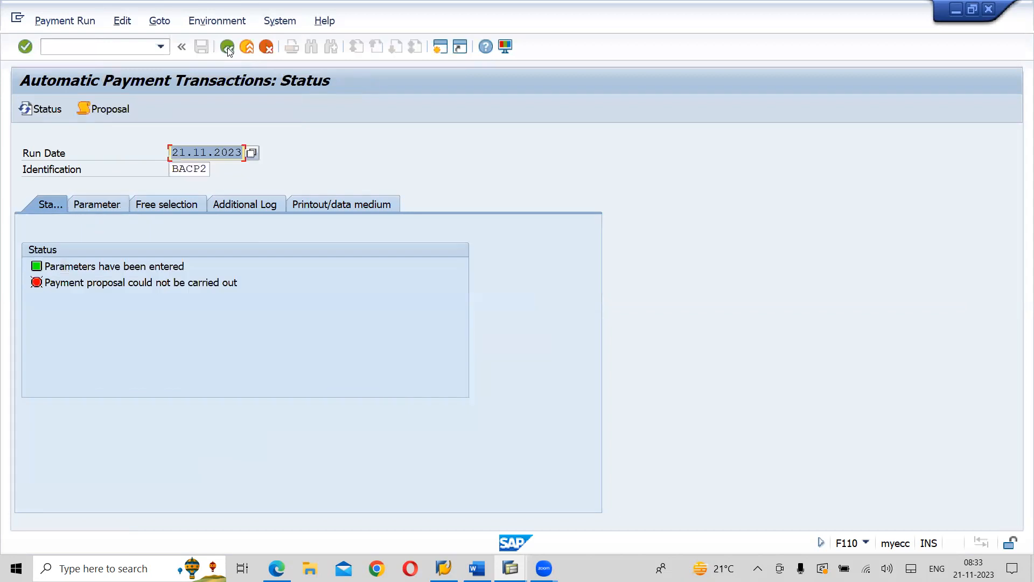
Delete the payment proposal of run BACP2.
{"action": "left_click", "coordinate": [121, 24]}
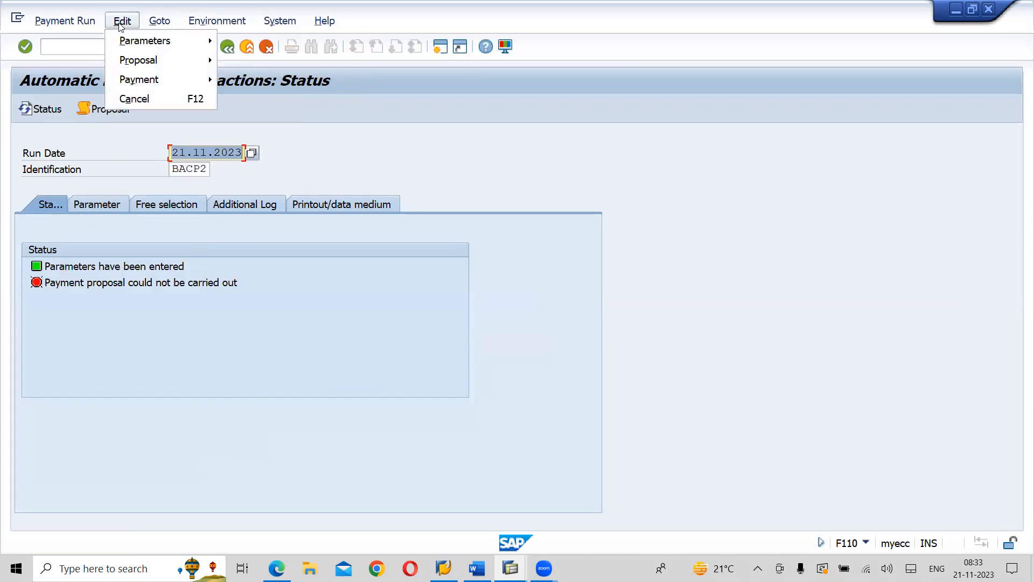
{"action": "mouse_move", "coordinate": [136, 64]}
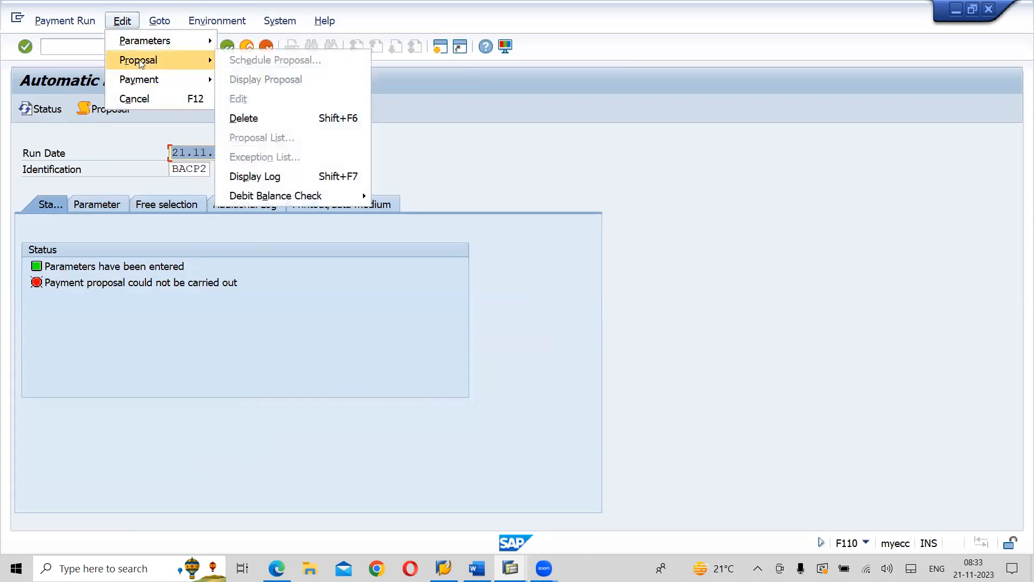
{"action": "left_click", "coordinate": [241, 122]}
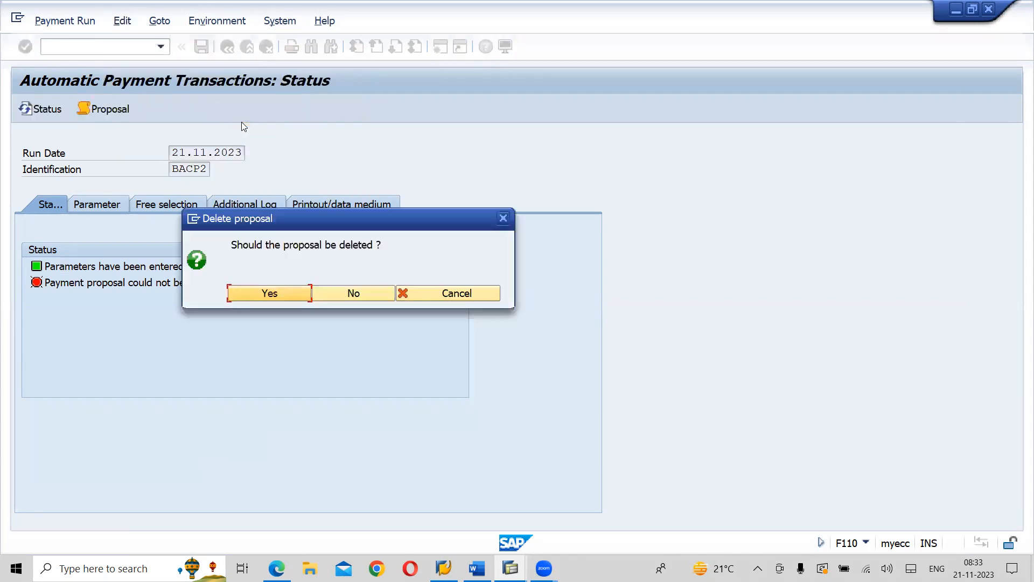
{"action": "left_click", "coordinate": [289, 293]}
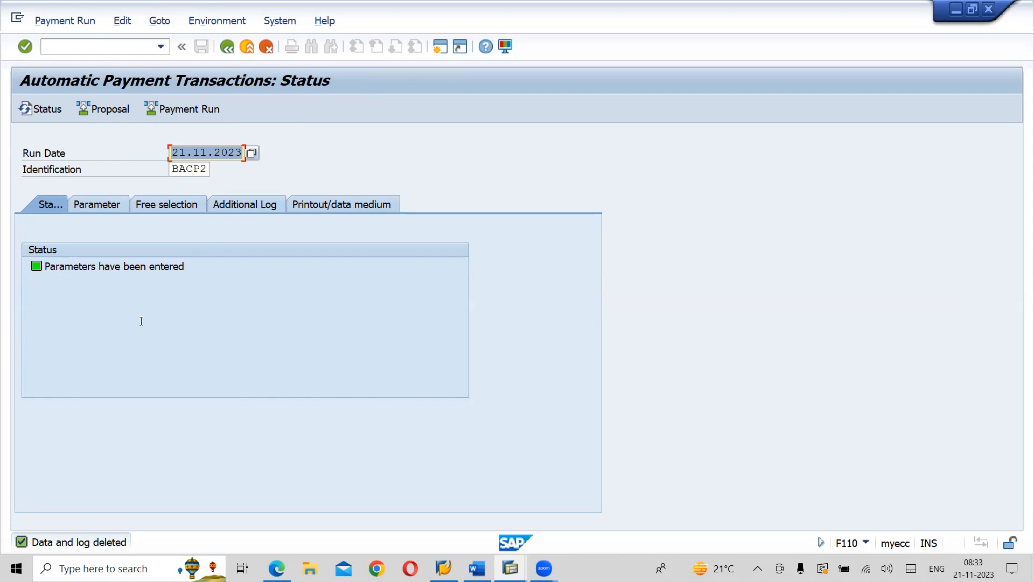
Set the run identification to BACP3 and enter company code UT01 in that run's parameters.
{"action": "left_click", "coordinate": [202, 170]}
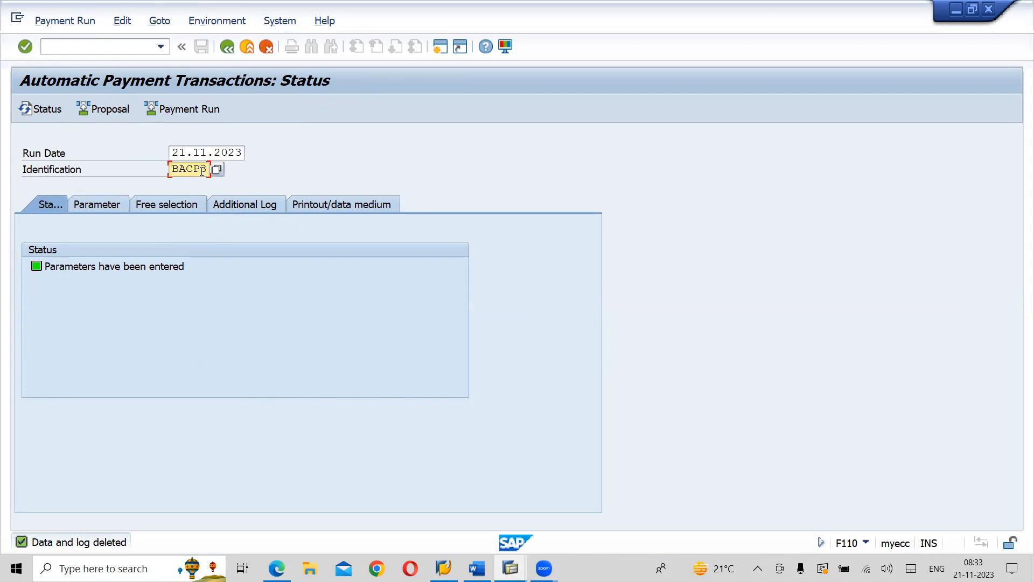
{"action": "key", "text": "Return"}
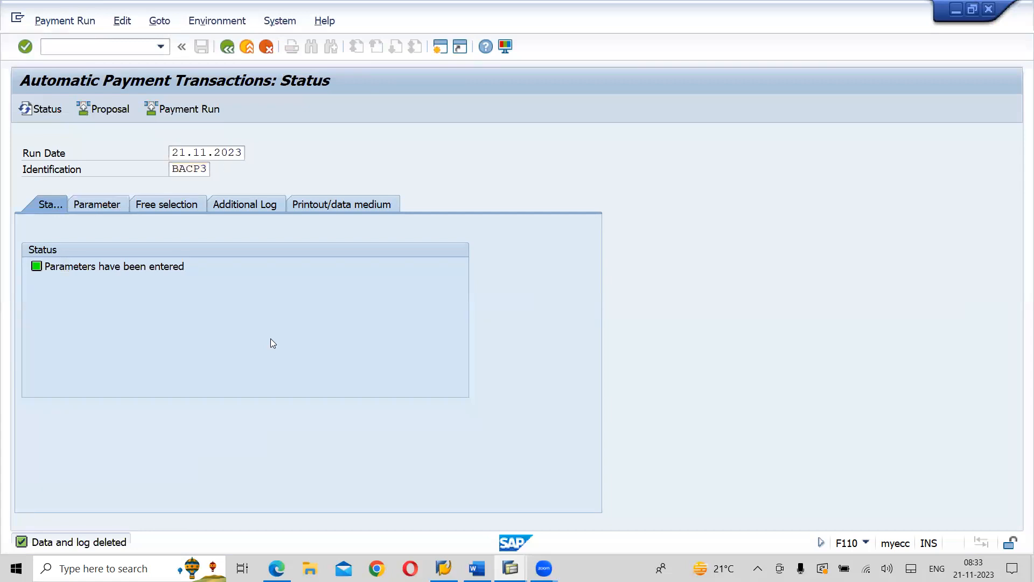
{"action": "left_click", "coordinate": [94, 203]}
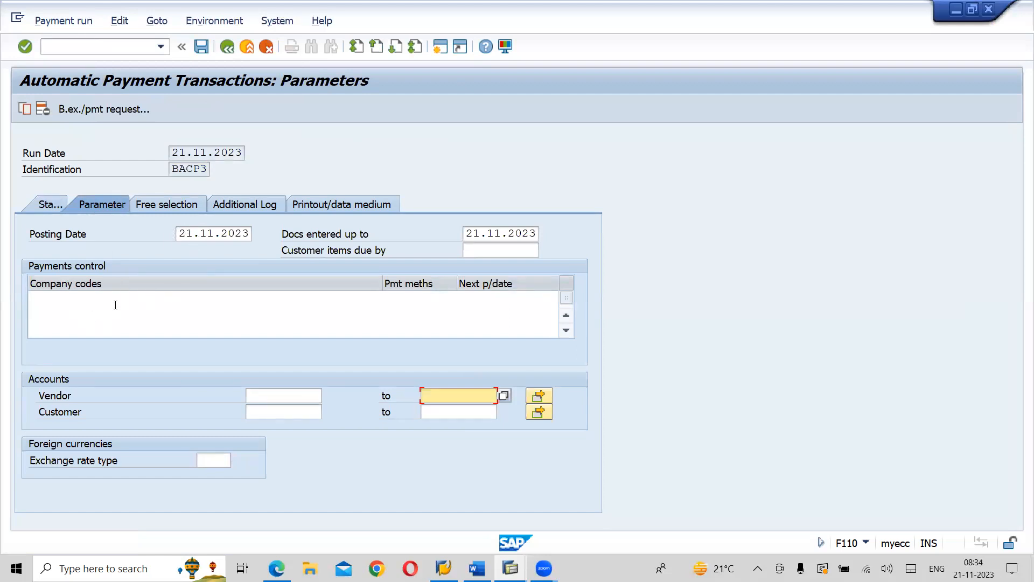
{"action": "left_click", "coordinate": [54, 302]}
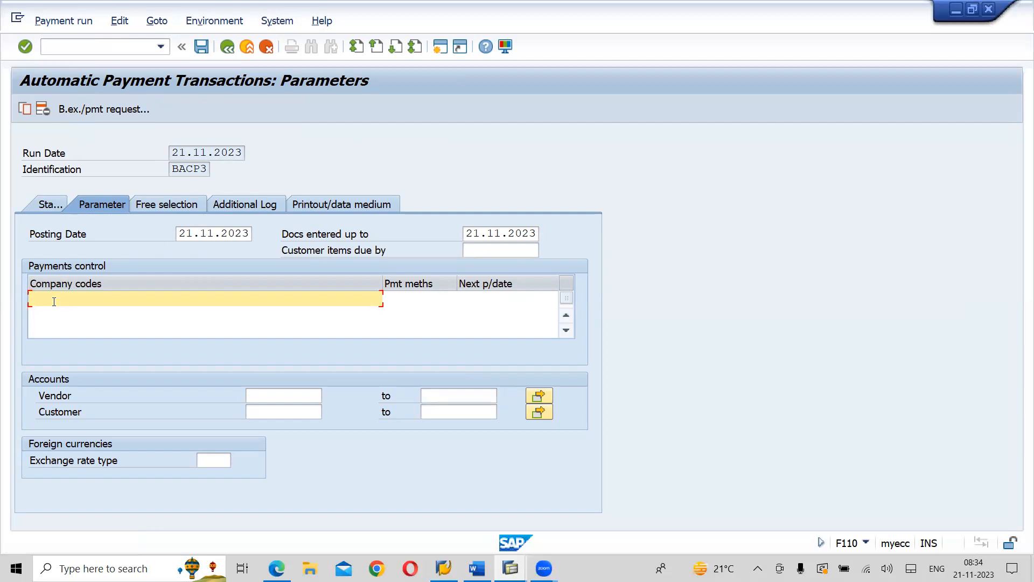
{"action": "type", "text": "U"}
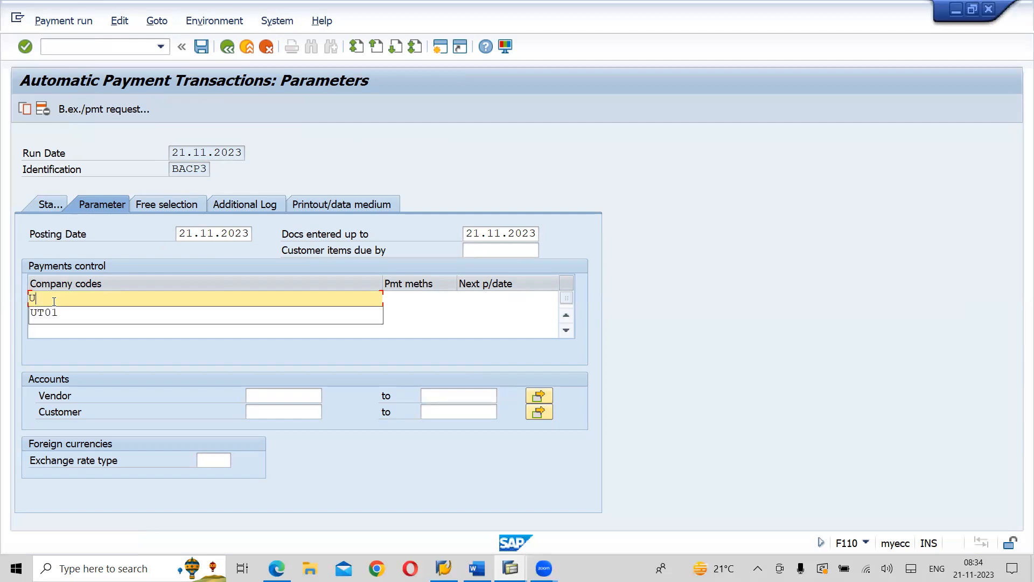
{"action": "key", "text": "Down"}
{"action": "key", "text": "Tab"}
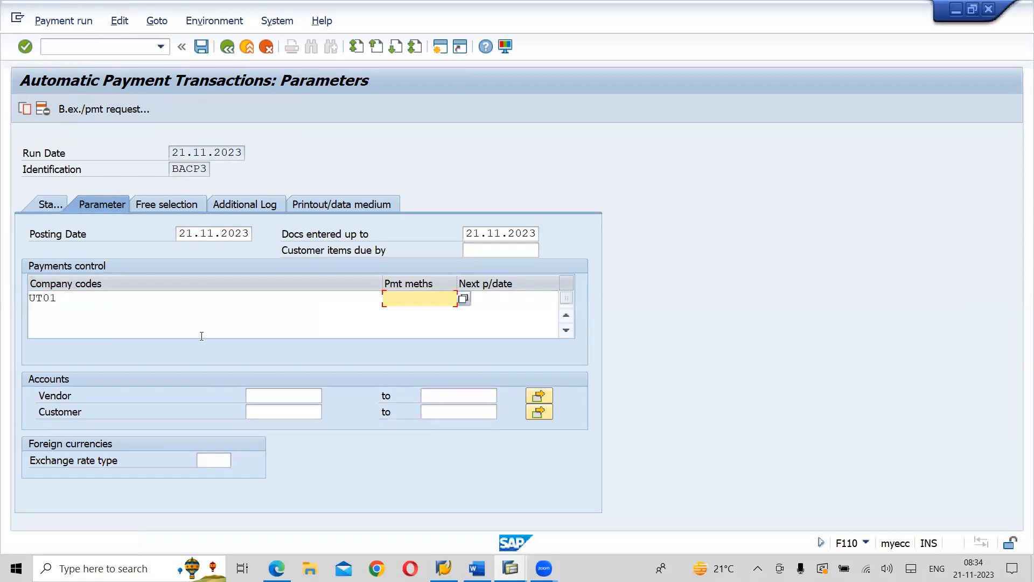
Assign payment method C (Cheque Payment) to company code UT01 and set the next payment date to 22.11.2023.
{"action": "left_click", "coordinate": [463, 298]}
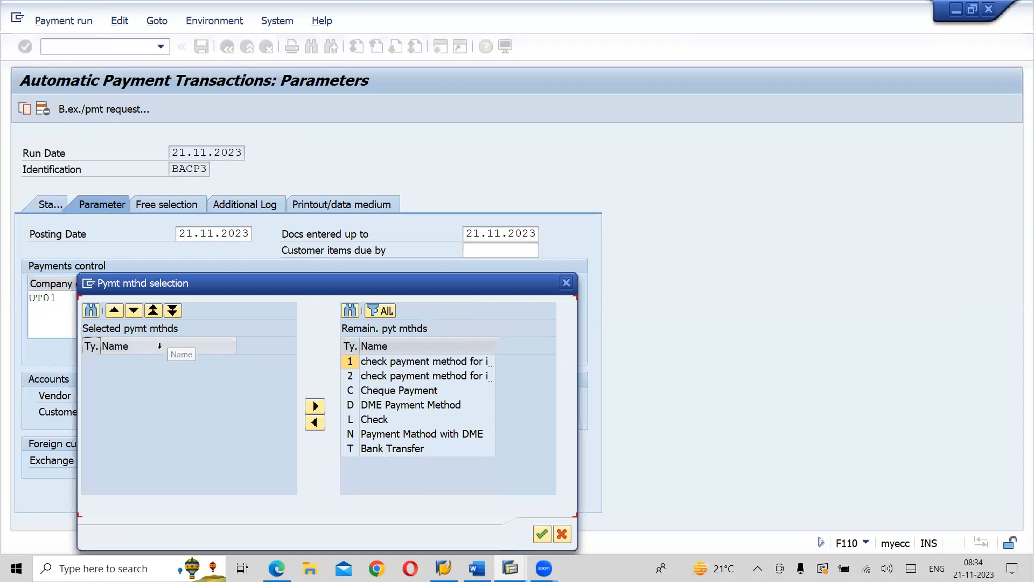
{"action": "left_click", "coordinate": [387, 393]}
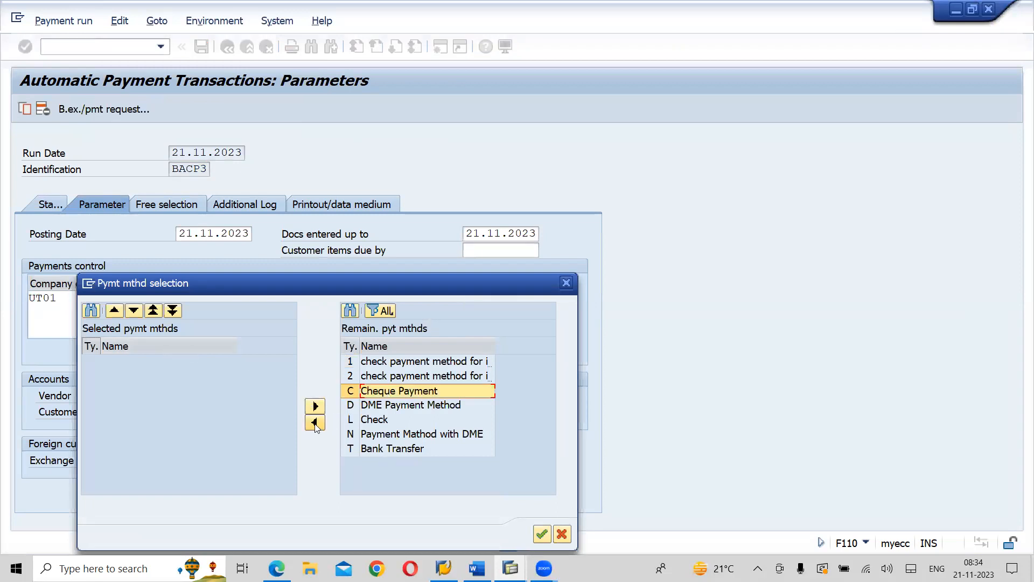
{"action": "left_click", "coordinate": [315, 423]}
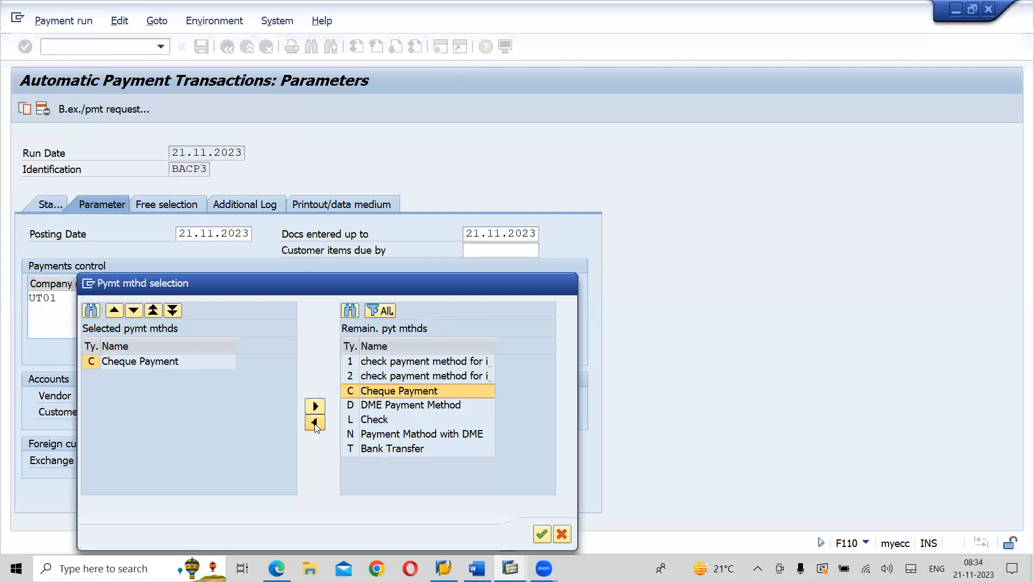
{"action": "left_click", "coordinate": [150, 364]}
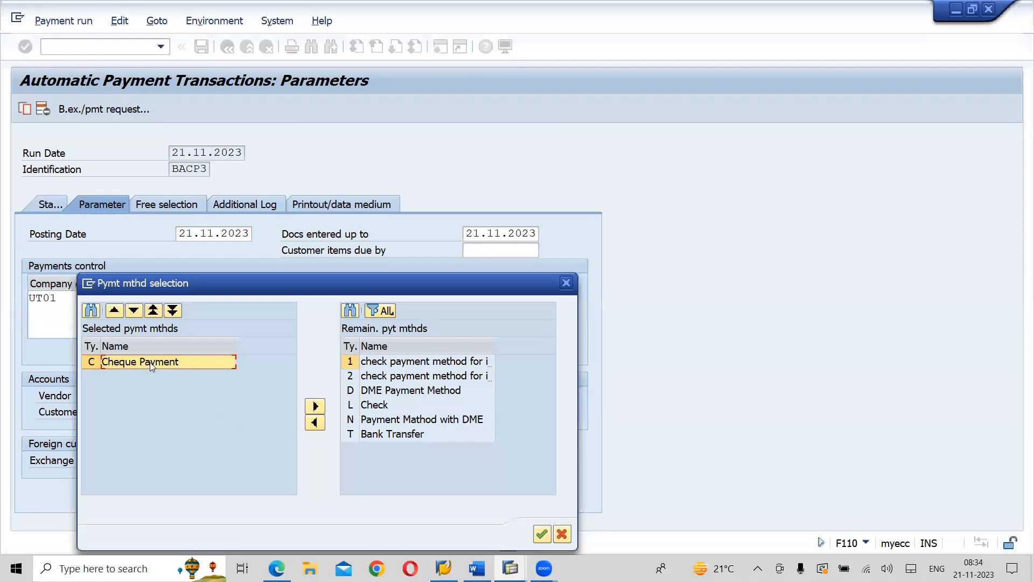
{"action": "left_click", "coordinate": [542, 533]}
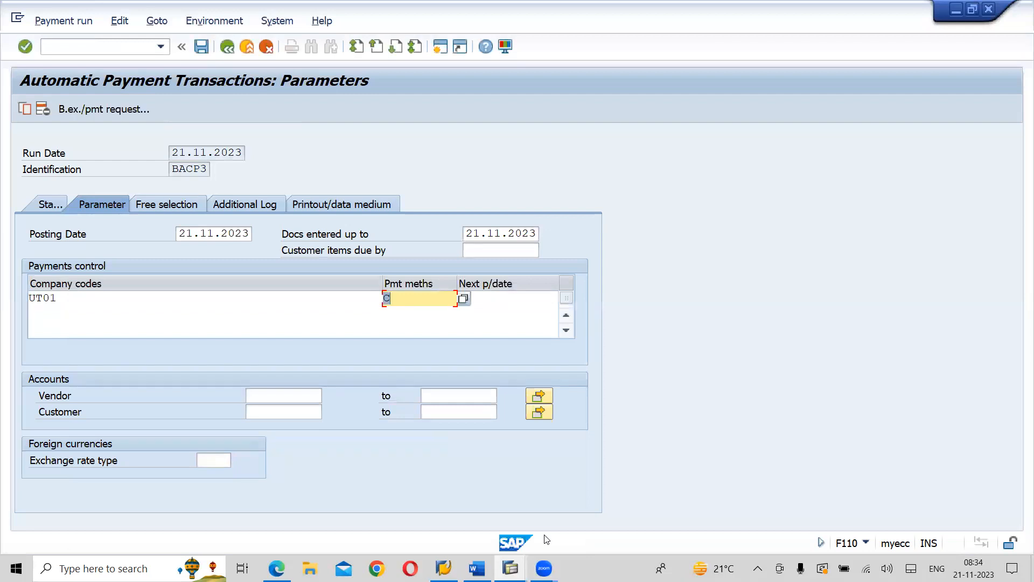
{"action": "key", "text": "Tab"}
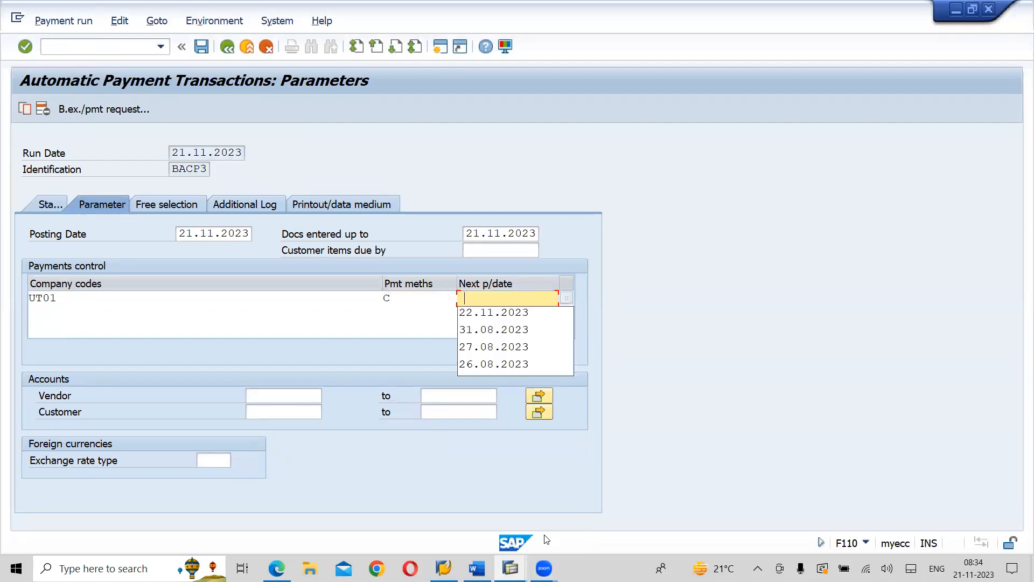
{"action": "key", "text": "Down"}
{"action": "key", "text": "Return"}
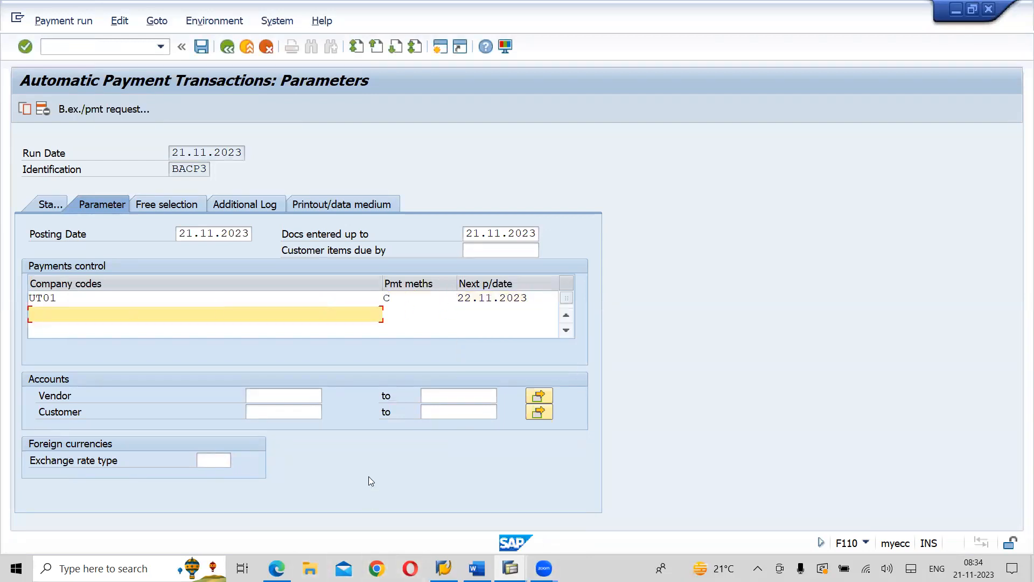
Enter the range of vendor account numbers to include in payment run BACP3.
{"action": "left_click", "coordinate": [259, 396]}
{"action": "key", "text": "Down"}
{"action": "key", "text": "Return"}
{"action": "key", "text": "Down"}
{"action": "key", "text": "Return"}
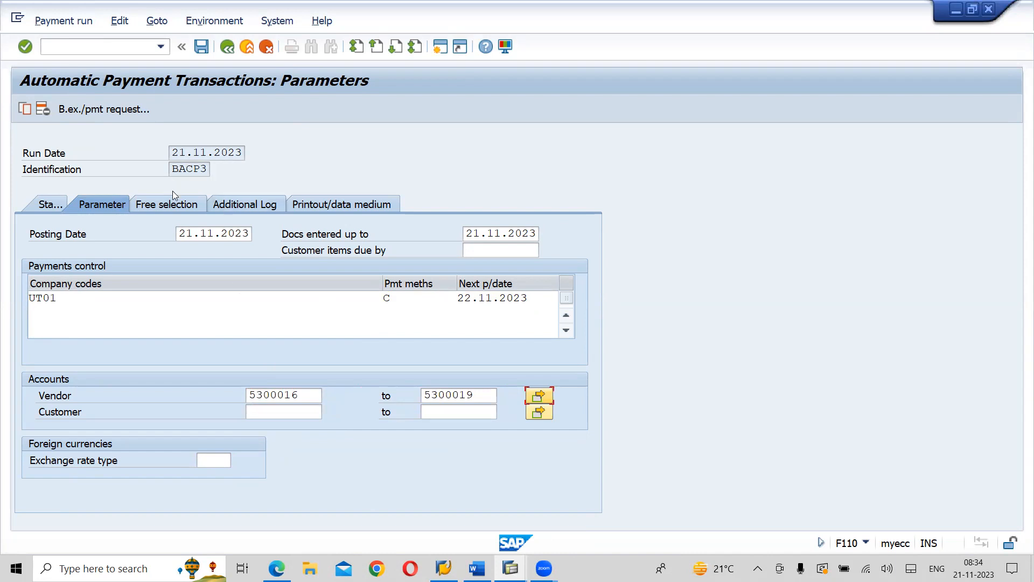
Enable additional logging of the due date check, payment method selection in all cases and line items of the payment documents.
{"action": "left_click", "coordinate": [242, 204]}
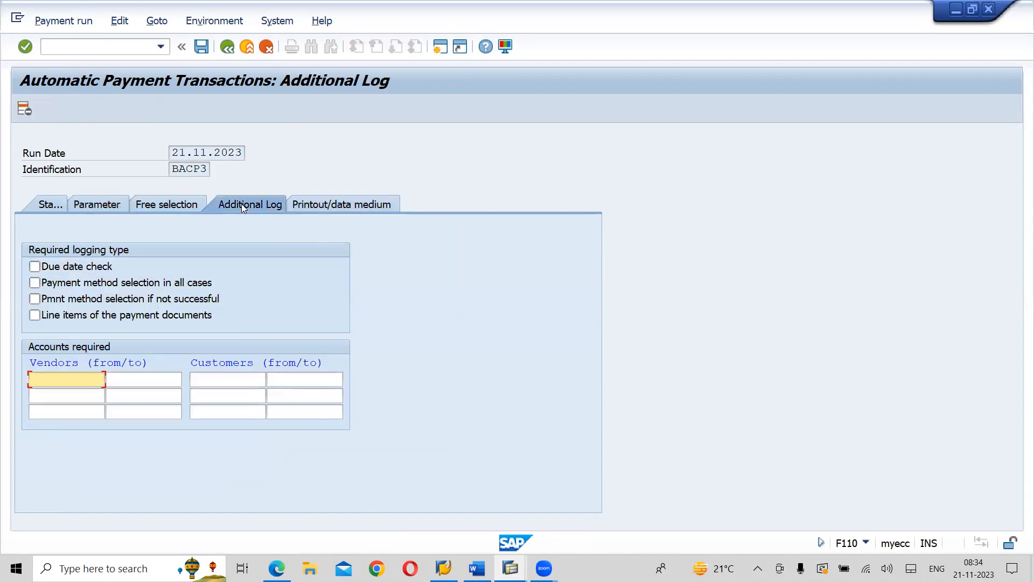
{"action": "left_click", "coordinate": [35, 267]}
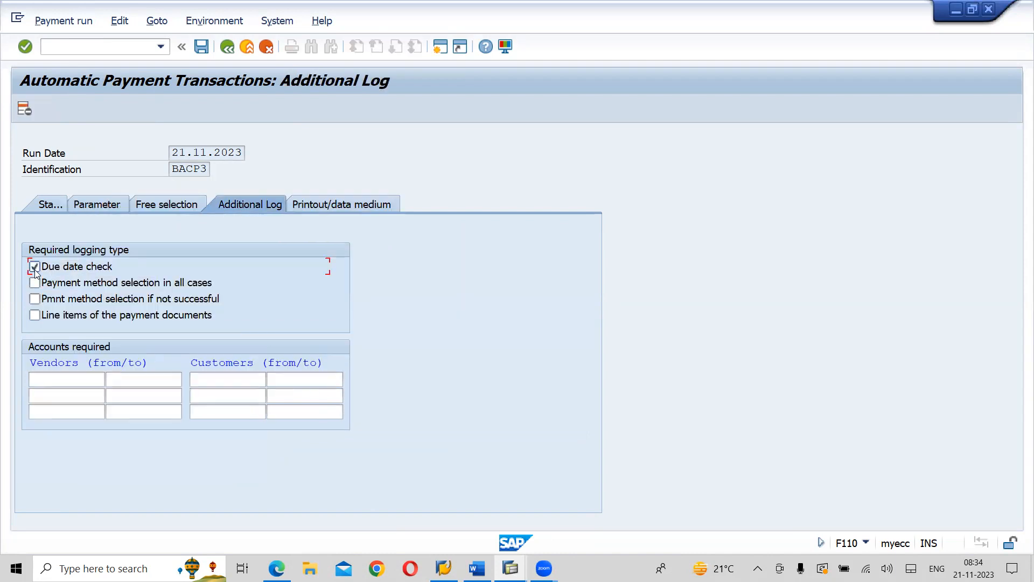
{"action": "left_click", "coordinate": [35, 284]}
{"action": "left_click", "coordinate": [38, 318]}
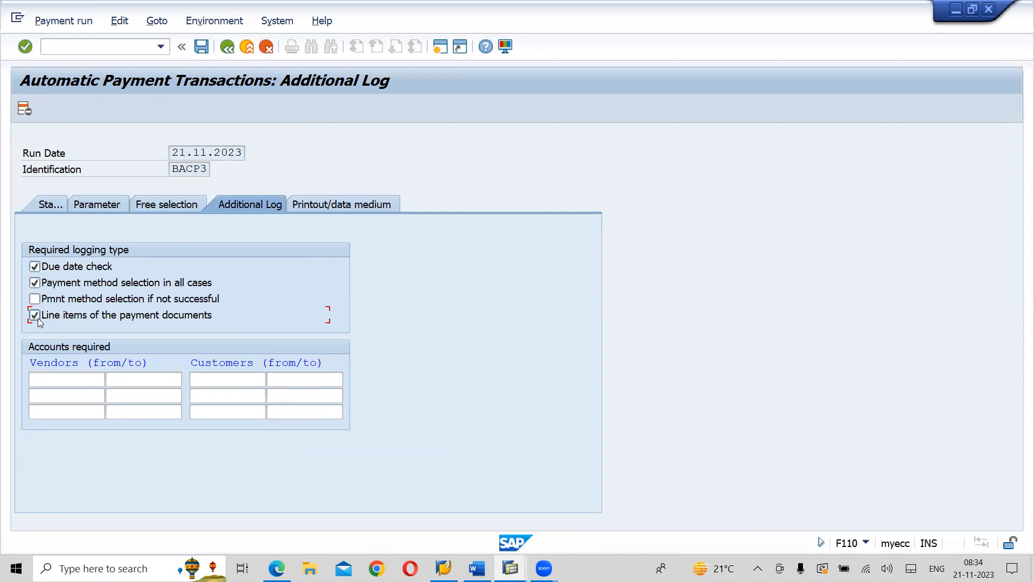
Enter the vendor account number range required for the additional log and save the details of run BACP3.
{"action": "left_click", "coordinate": [63, 377]}
{"action": "key", "text": "Down"}
{"action": "key", "text": "Down"}
{"action": "key", "text": "Tab"}
{"action": "key", "text": "Down"}
{"action": "key", "text": "Down"}
{"action": "key", "text": "Tab"}
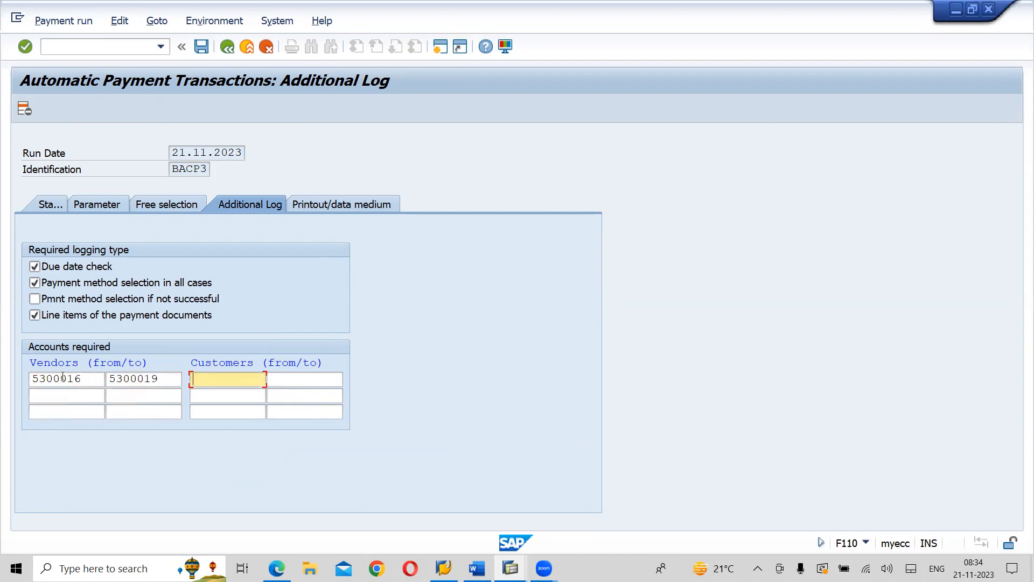
{"action": "left_click", "coordinate": [202, 47]}
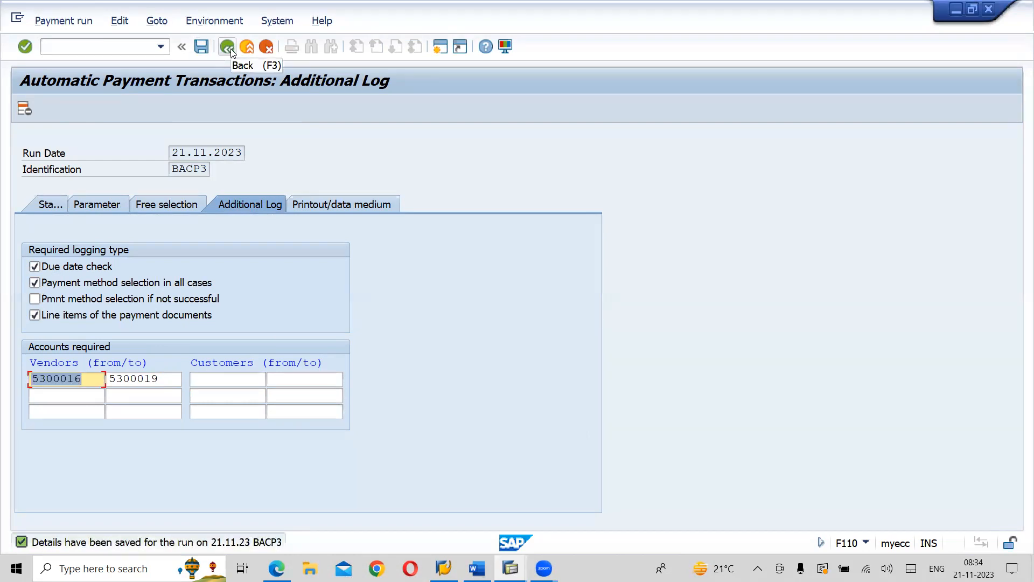
{"action": "left_click", "coordinate": [204, 47]}
Return to the status view and schedule the payment proposal for run BACP3 to start immediately.
{"action": "left_click", "coordinate": [49, 206]}
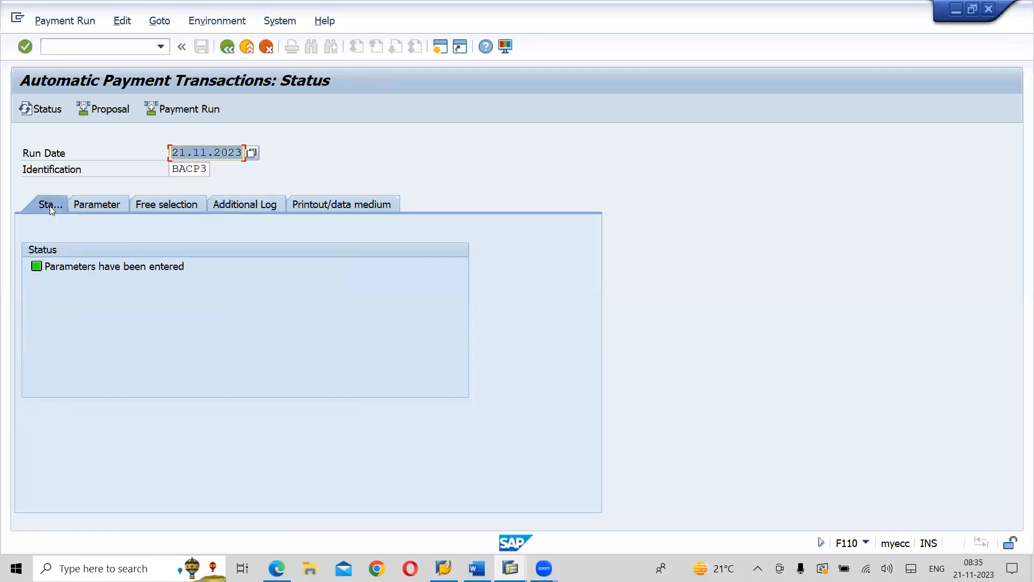
{"action": "left_click", "coordinate": [114, 112]}
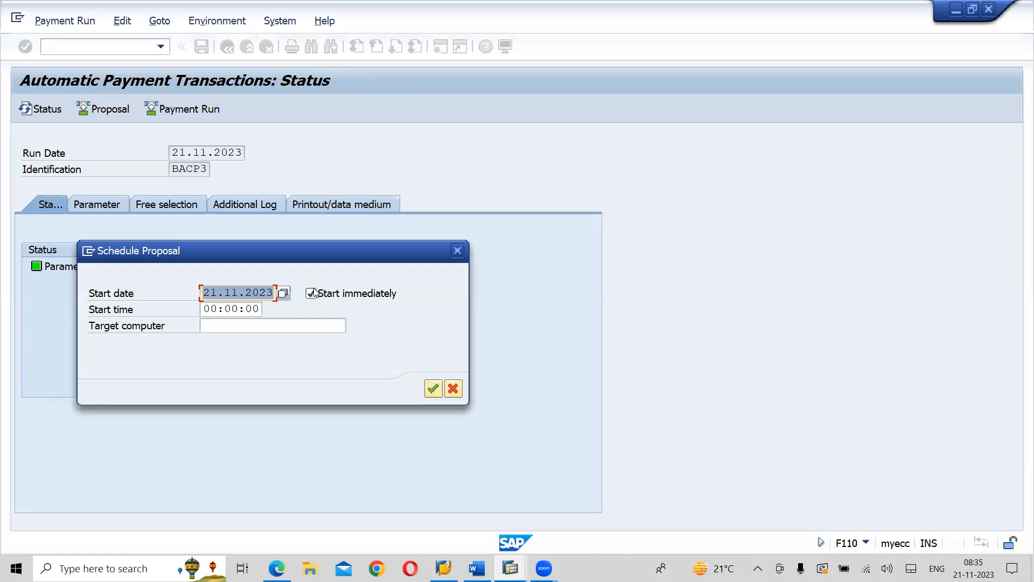
{"action": "left_click", "coordinate": [434, 389]}
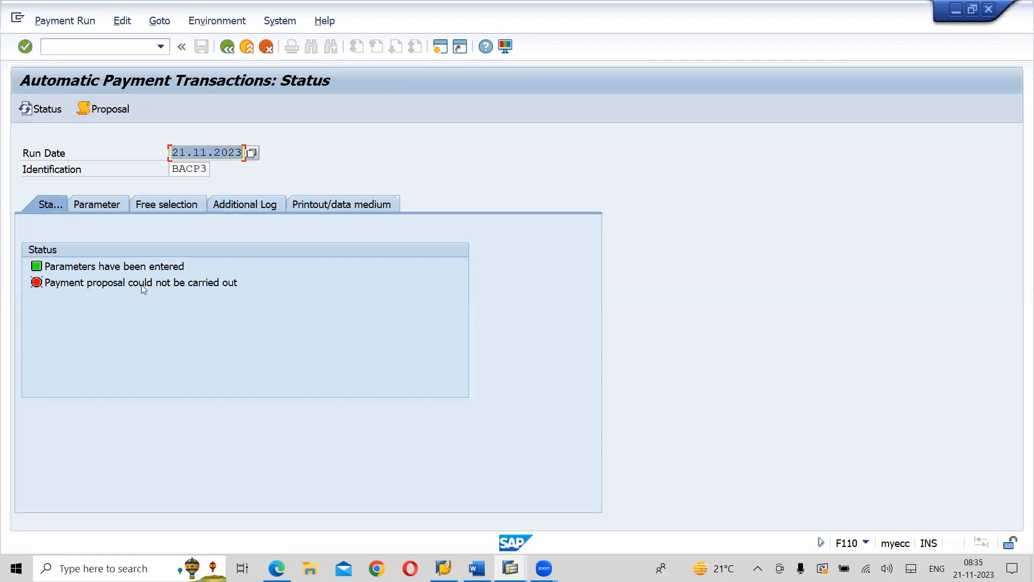
Open the check information display for an individual check and return to the status of run BACP3.
{"action": "left_click", "coordinate": [109, 284]}
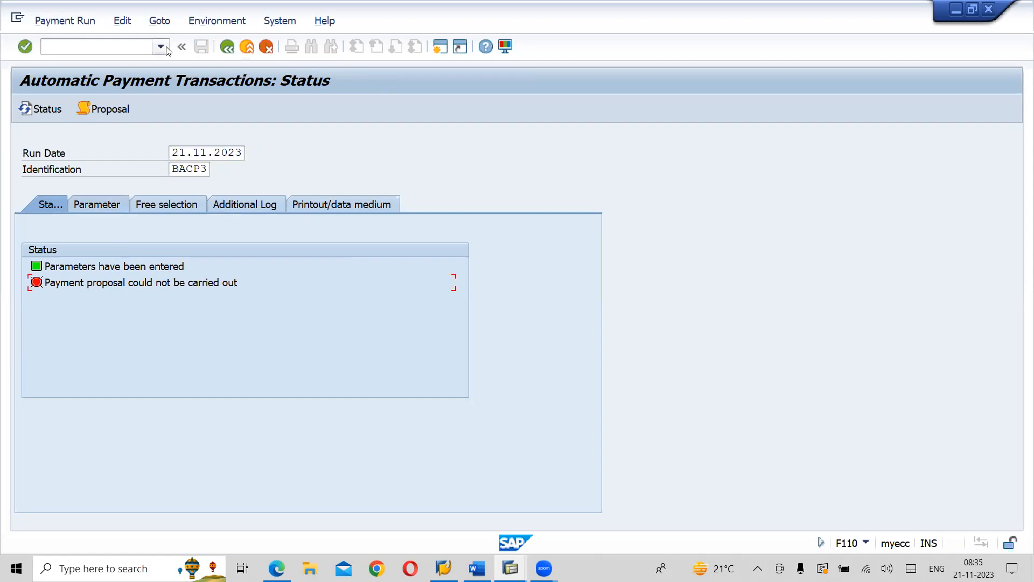
{"action": "left_click", "coordinate": [121, 24]}
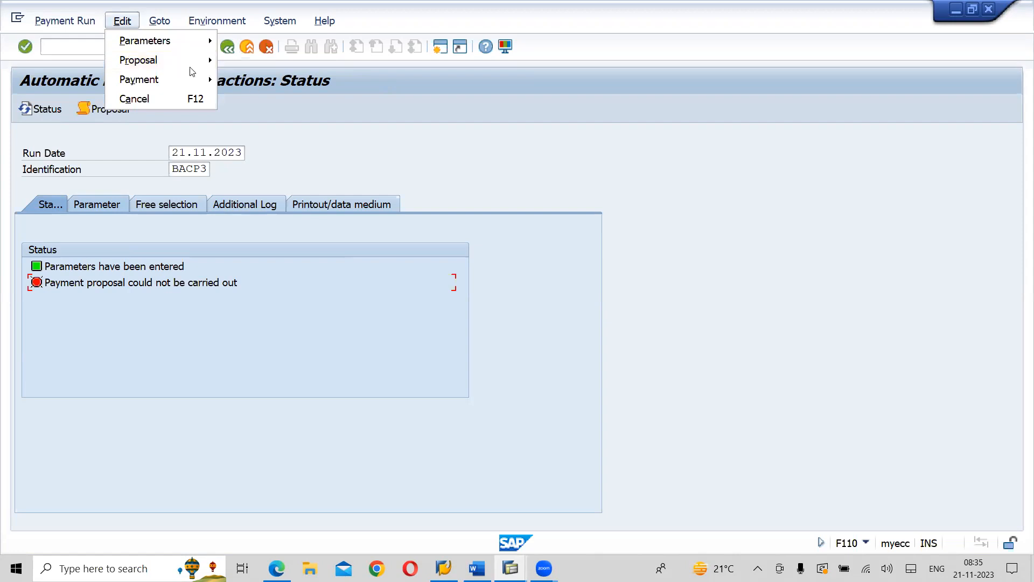
{"action": "mouse_move", "coordinate": [169, 63]}
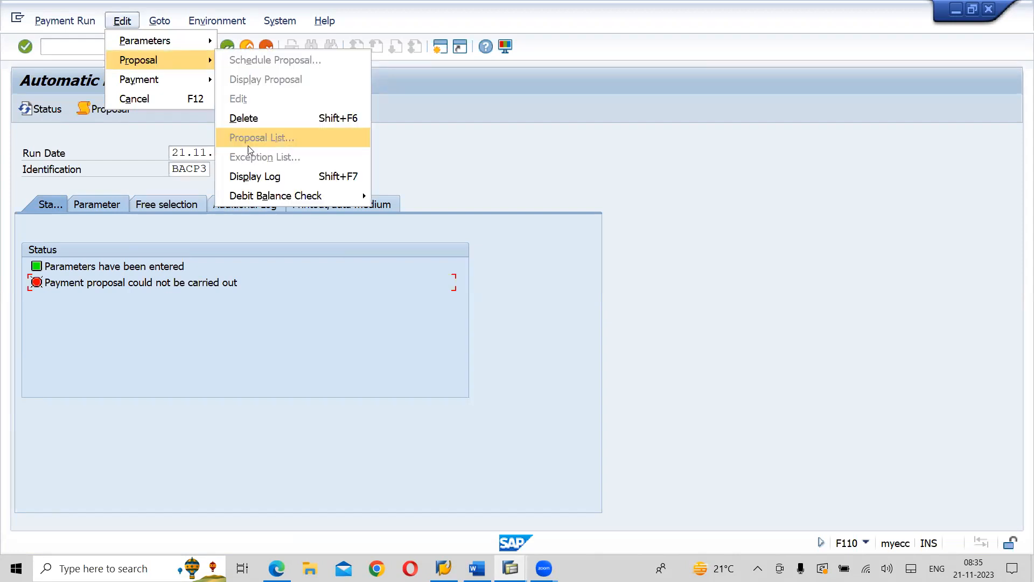
{"action": "mouse_move", "coordinate": [92, 26]}
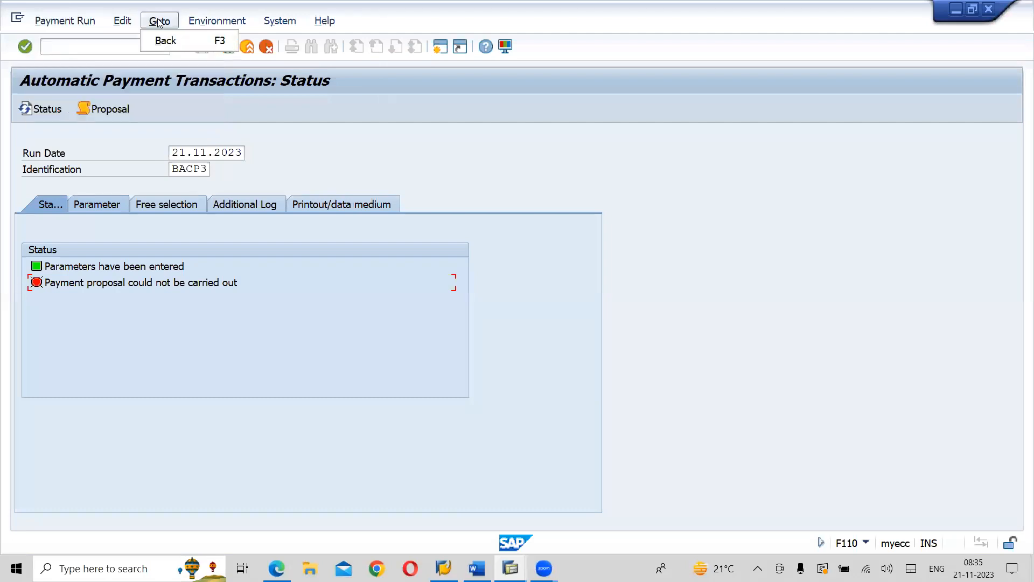
{"action": "mouse_move", "coordinate": [217, 25]}
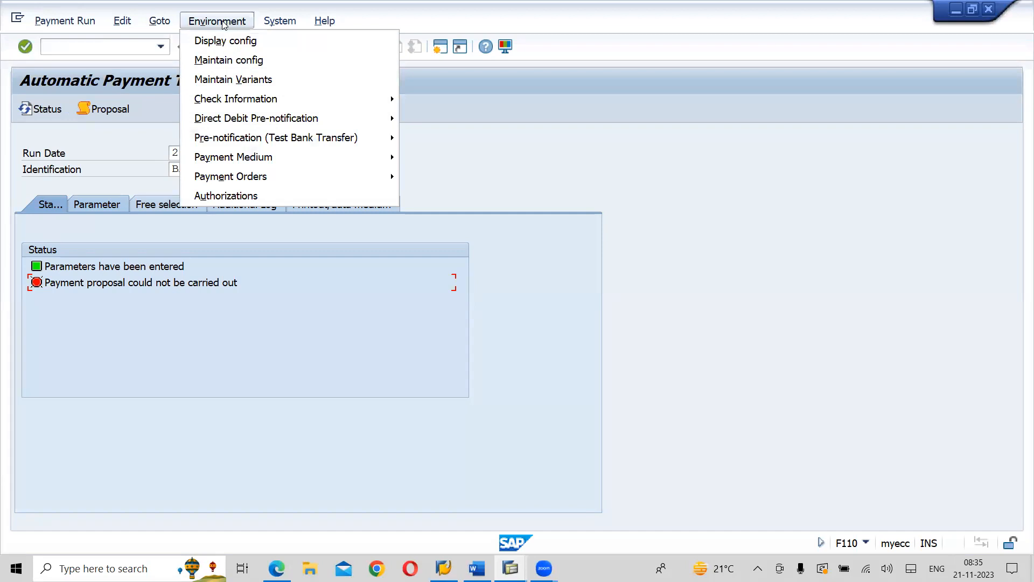
{"action": "mouse_move", "coordinate": [219, 97]}
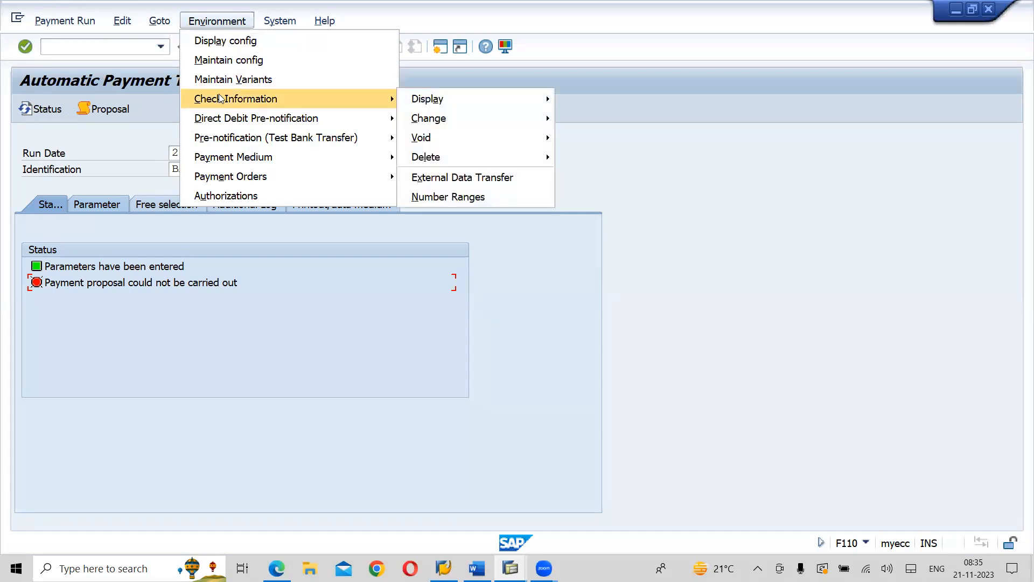
{"action": "mouse_move", "coordinate": [484, 102]}
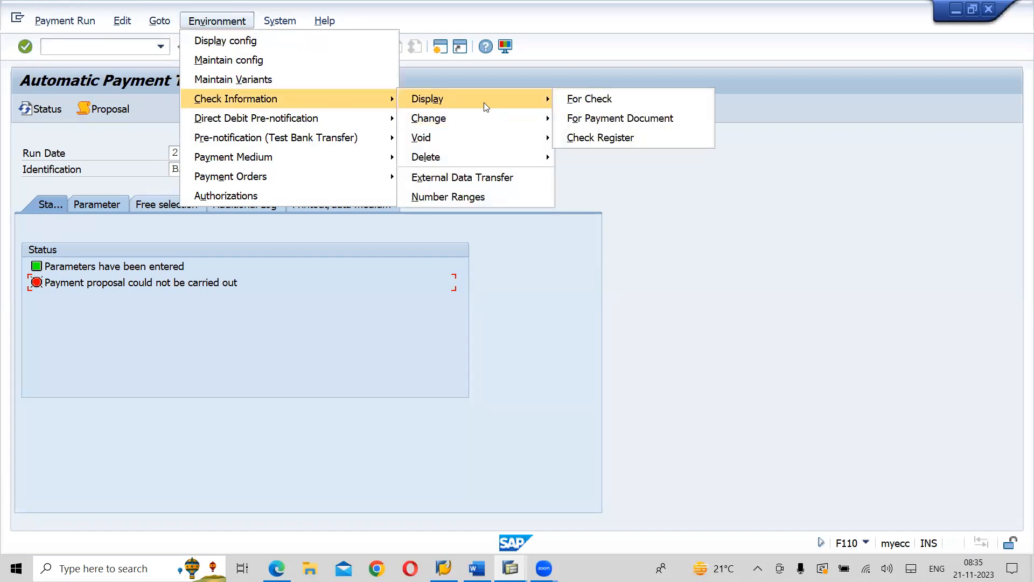
{"action": "left_click", "coordinate": [586, 102]}
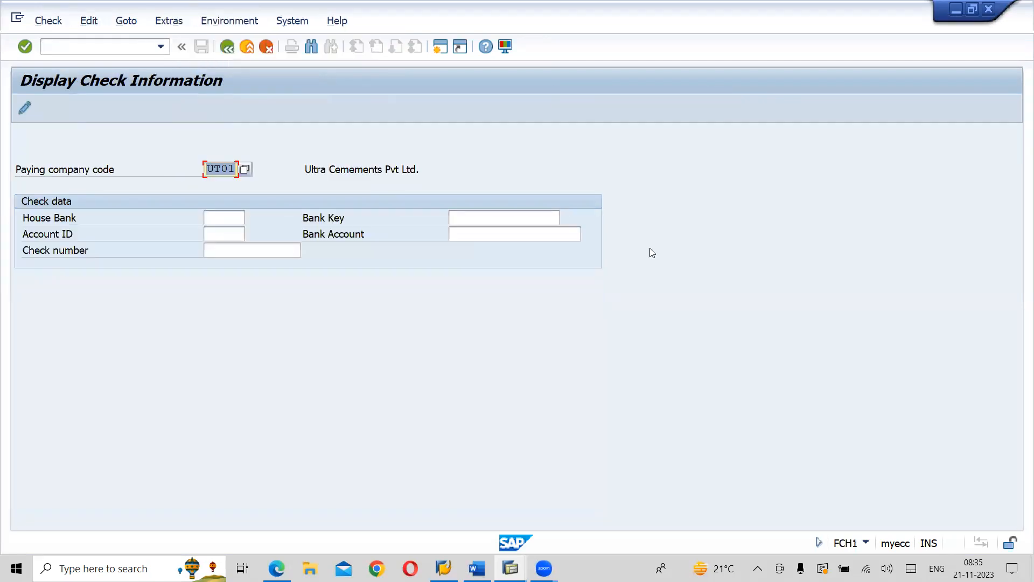
{"action": "left_click", "coordinate": [227, 49]}
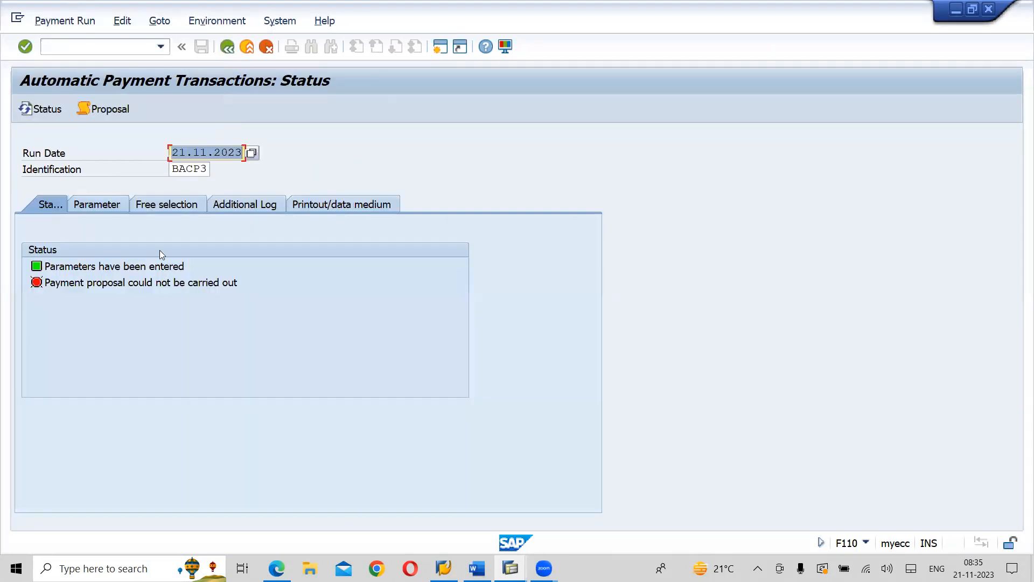
Display the payment proposal log of run BACP3, read its job messages and return to the run status.
{"action": "left_click", "coordinate": [121, 27]}
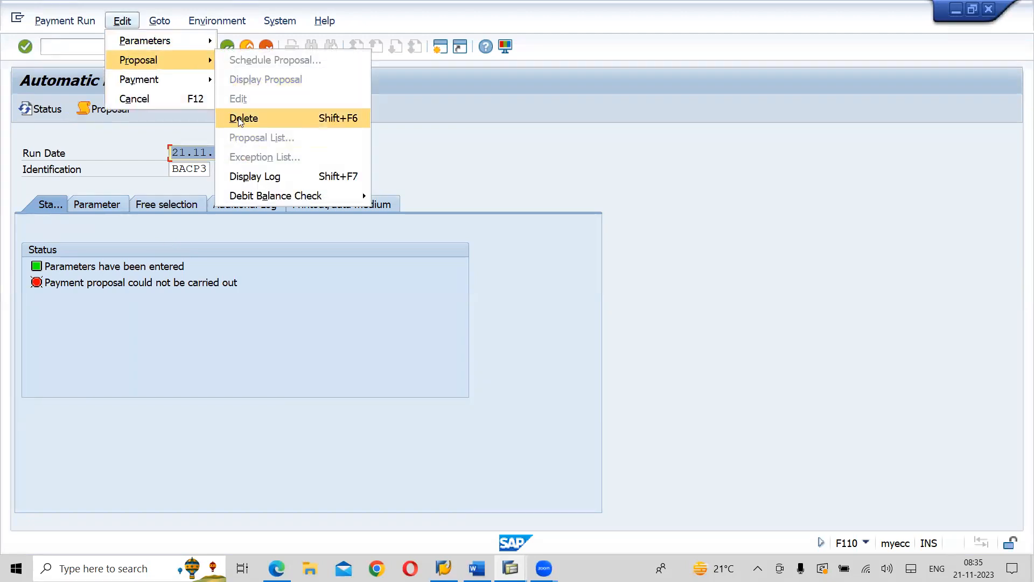
{"action": "left_click", "coordinate": [254, 177]}
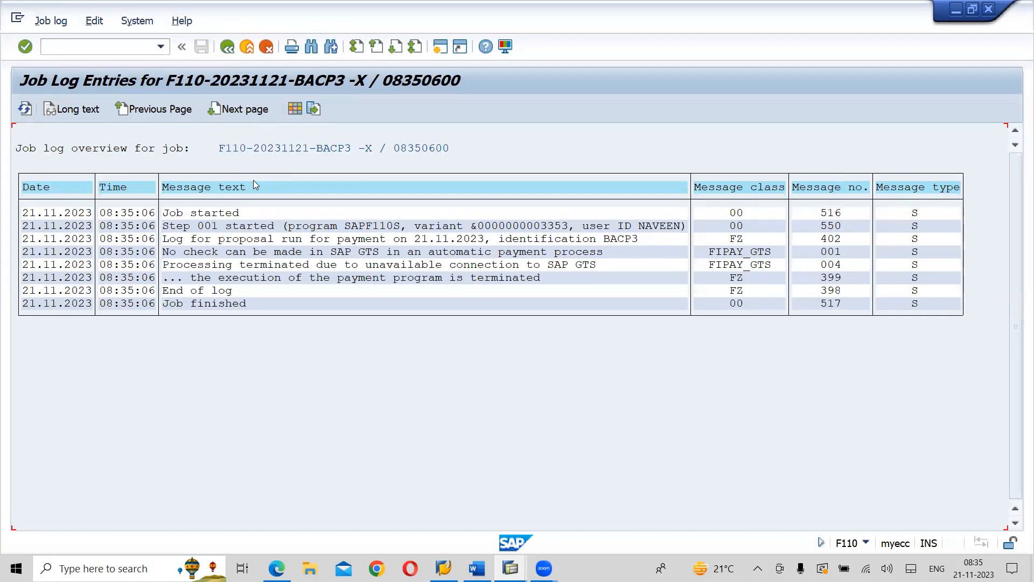
{"action": "left_click", "coordinate": [226, 49]}
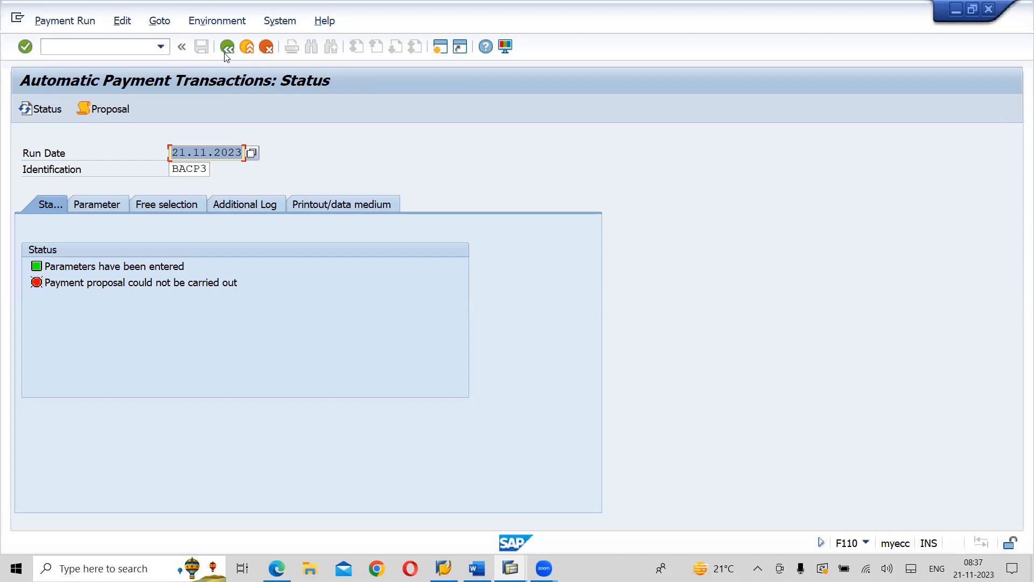
{"action": "left_click", "coordinate": [225, 53]}
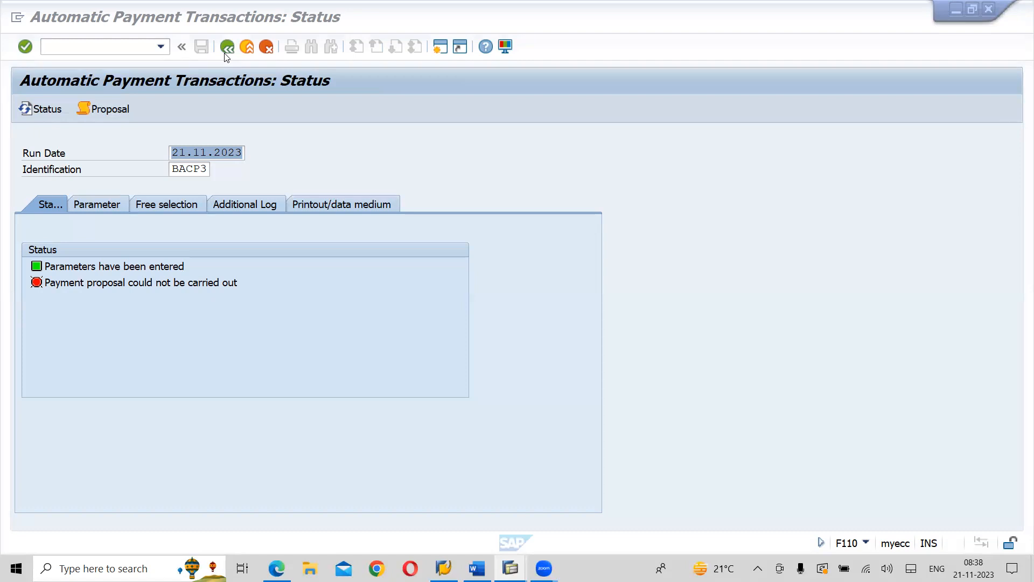
Review the parameters of run BACP3 and its available editing options, and return to the status view.
{"action": "left_click", "coordinate": [105, 208]}
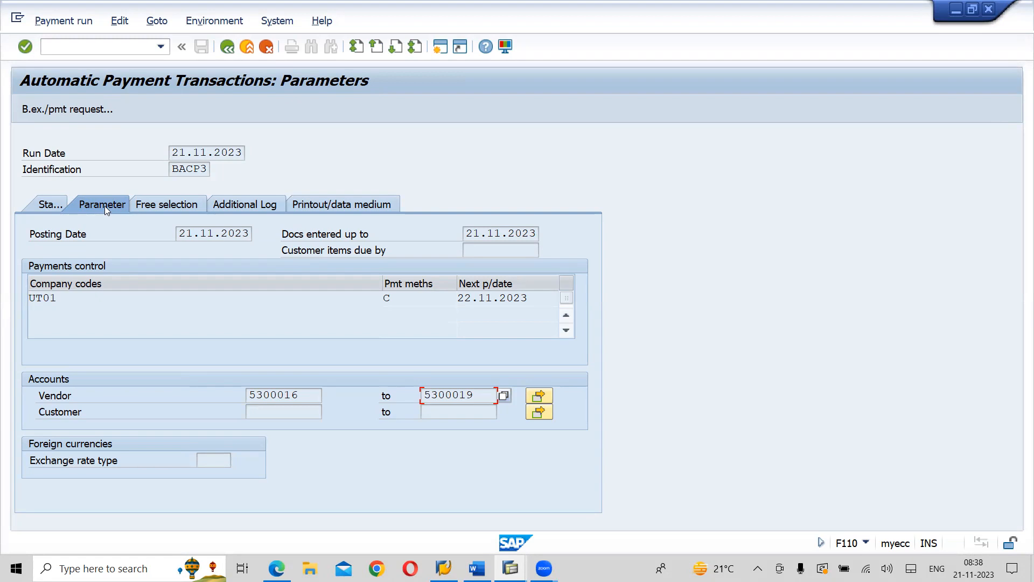
{"action": "left_click", "coordinate": [118, 24]}
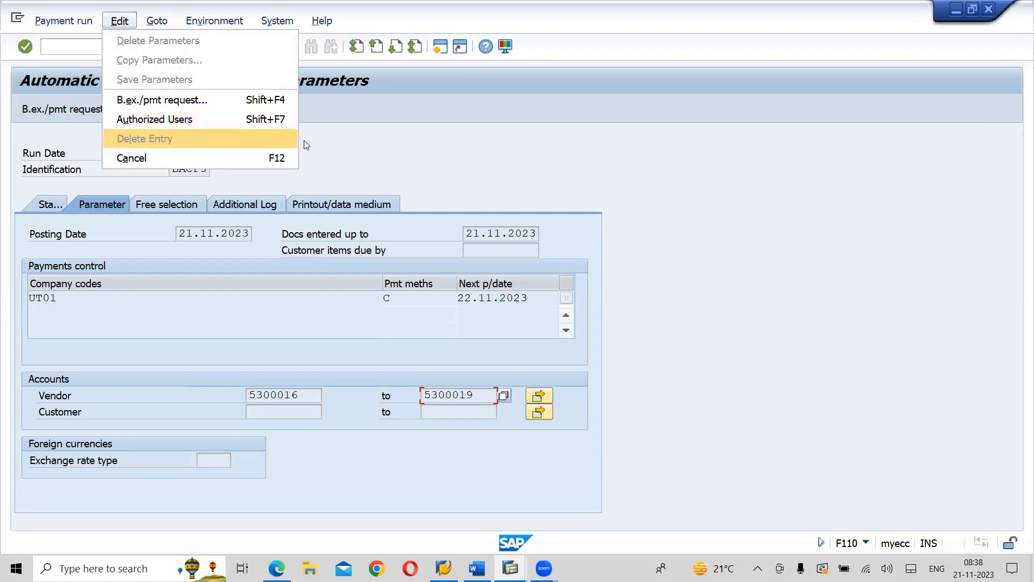
{"action": "left_click", "coordinate": [345, 140]}
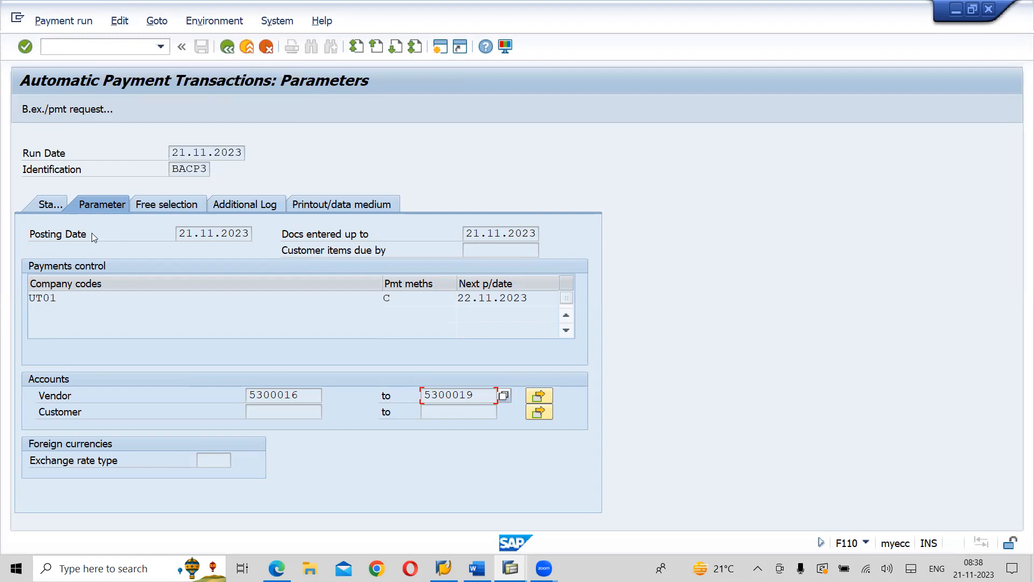
{"action": "left_click", "coordinate": [49, 204]}
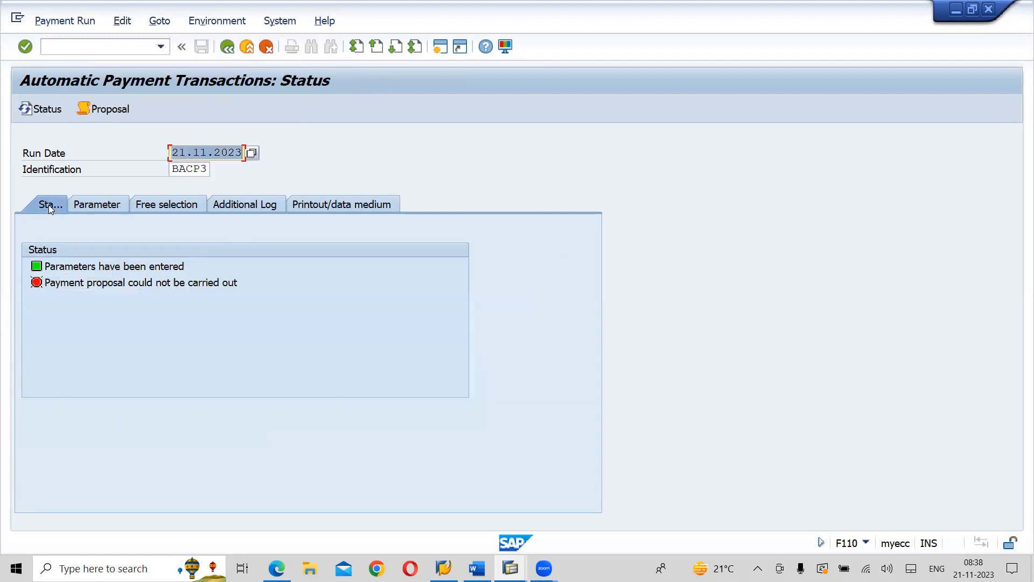
Reopen the proposal job log of run BACP3 to recheck its messages, and go back to the status view.
{"action": "left_click", "coordinate": [123, 21]}
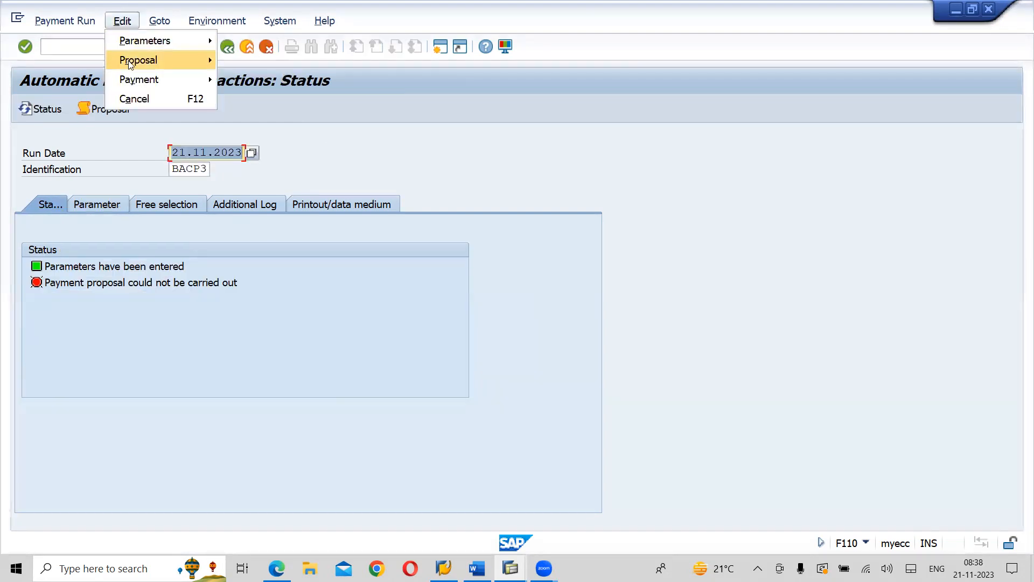
{"action": "mouse_move", "coordinate": [134, 61]}
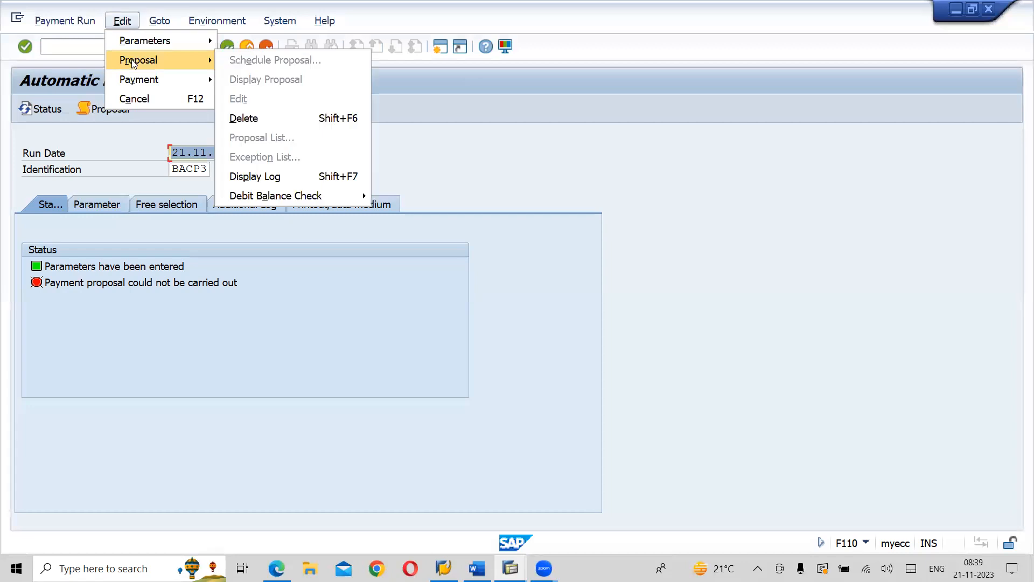
{"action": "left_click", "coordinate": [253, 177]}
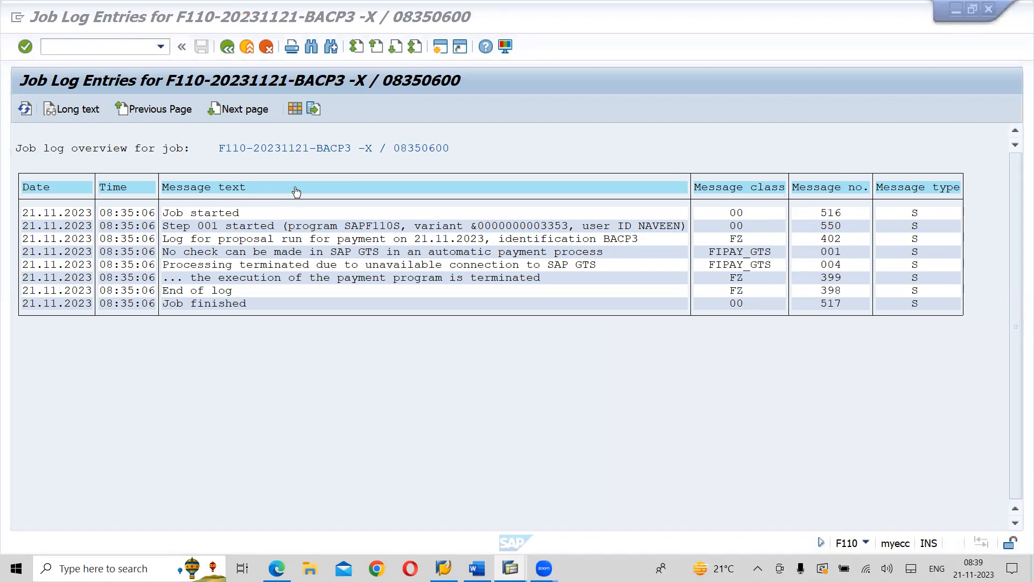
{"action": "left_click", "coordinate": [244, 54]}
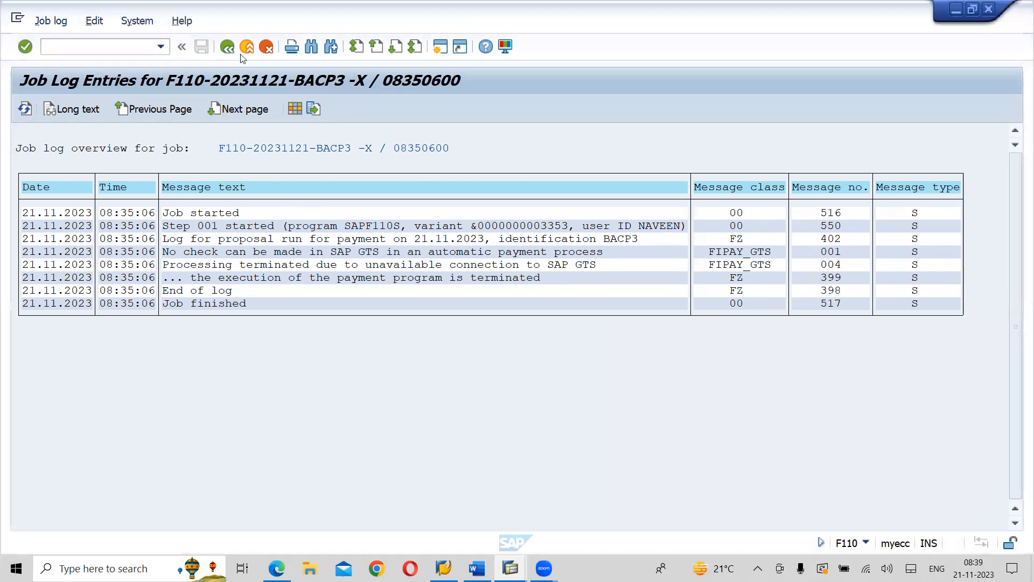
{"action": "left_click", "coordinate": [243, 54]}
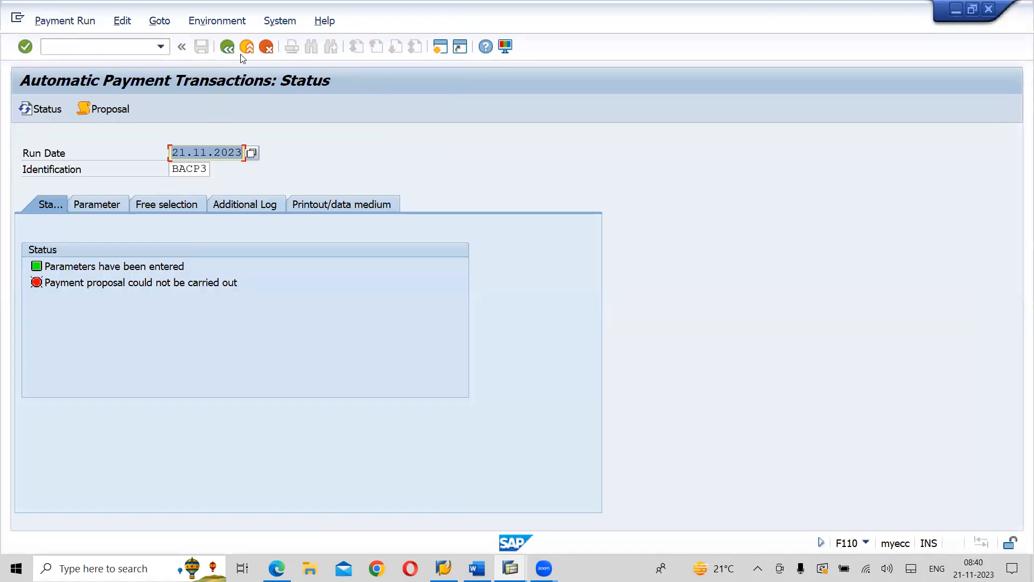
Delete the payment proposal of run BACP3 and confirm the deletion.
{"action": "left_click", "coordinate": [123, 22]}
{"action": "mouse_move", "coordinate": [156, 60]}
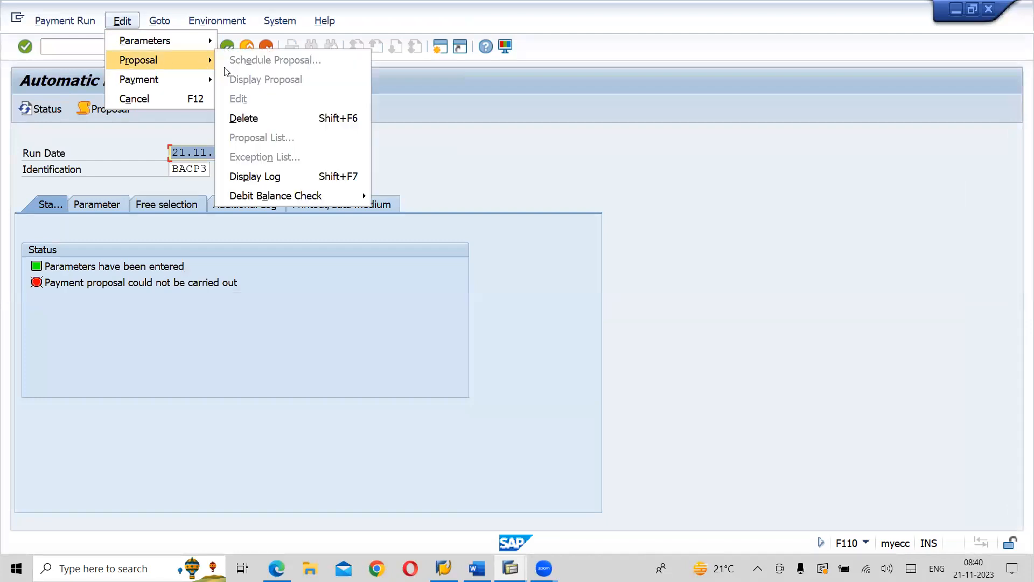
{"action": "left_click", "coordinate": [232, 119]}
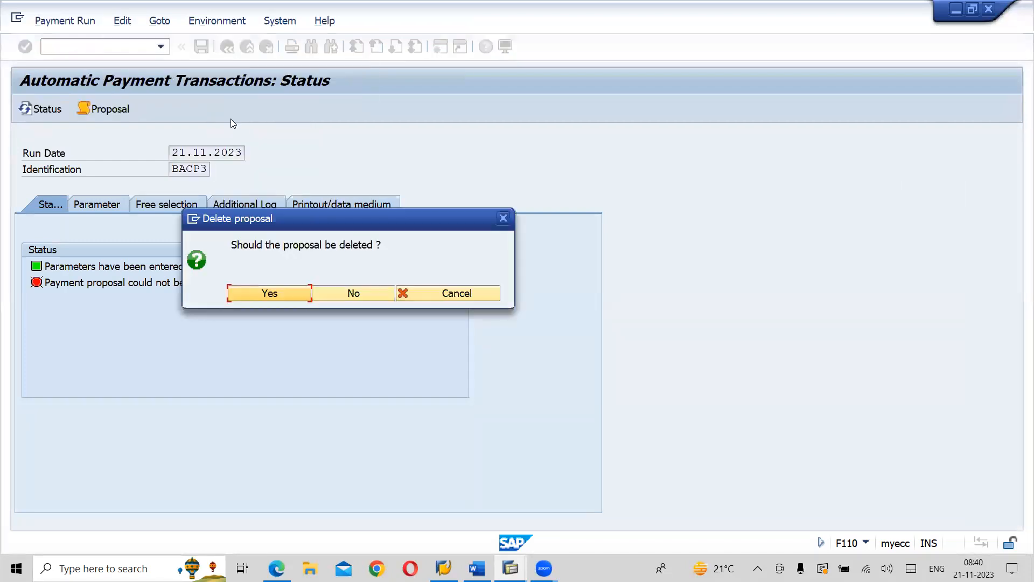
{"action": "left_click", "coordinate": [281, 292]}
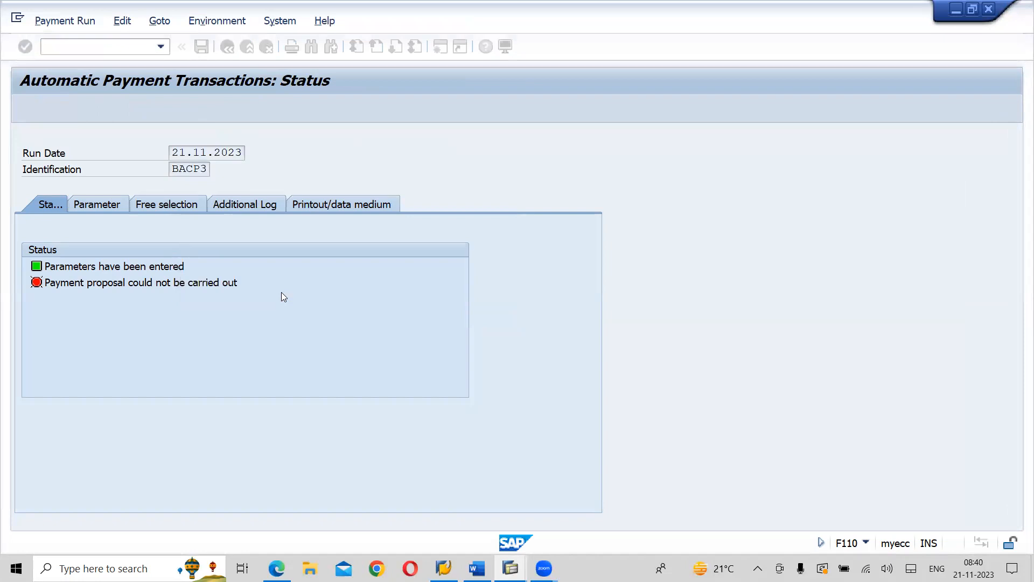
Start a new payment run with run date 20.11.2023 and identification BACP5.
{"action": "type", "text": "201"}
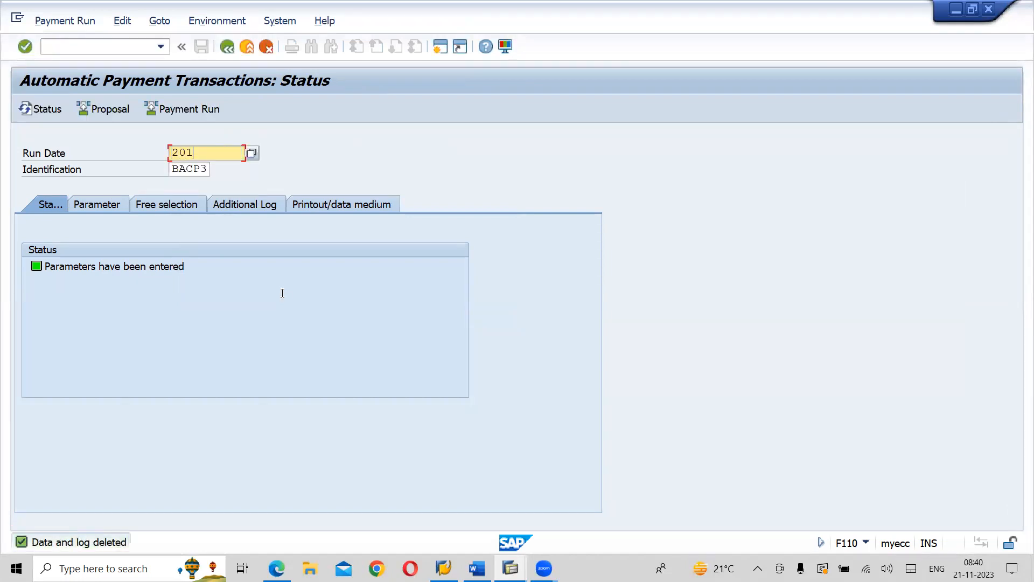
{"action": "key", "text": "BackSpace"}
{"action": "type", "text": ".11.2023"}
{"action": "key", "text": "Tab"}
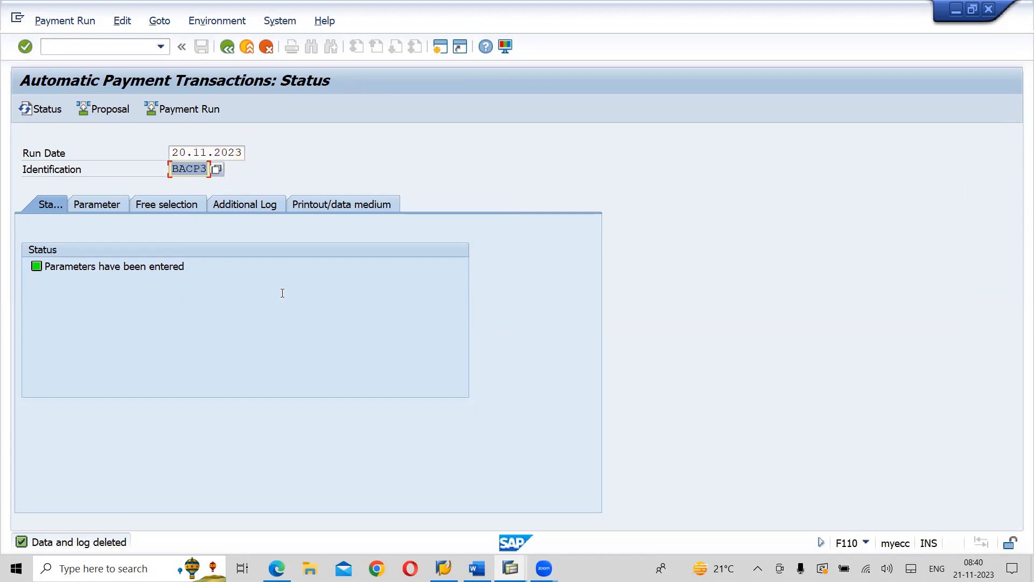
{"action": "type", "text": "BACP"}
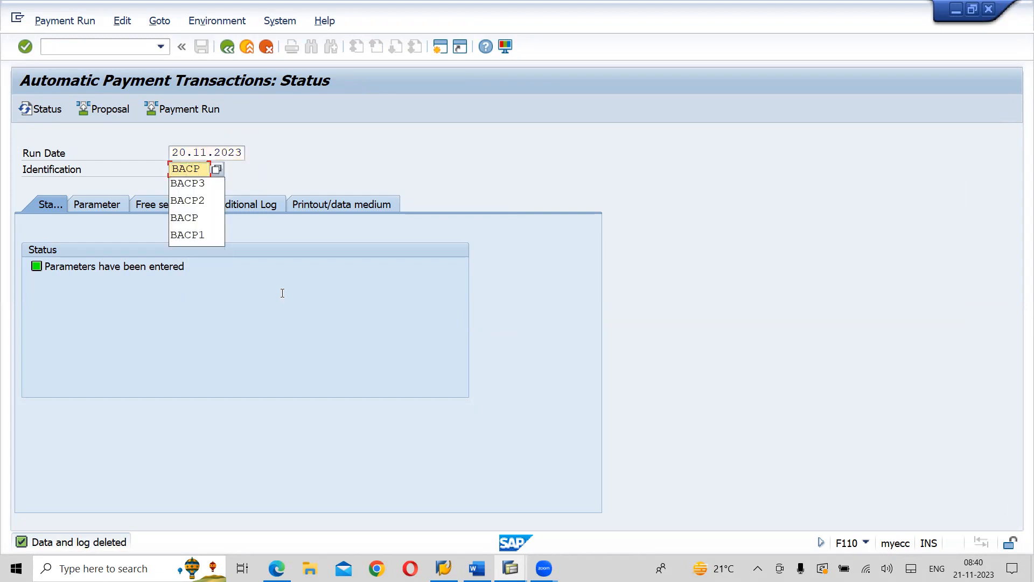
{"action": "type", "text": "5"}
{"action": "key", "text": "Return"}
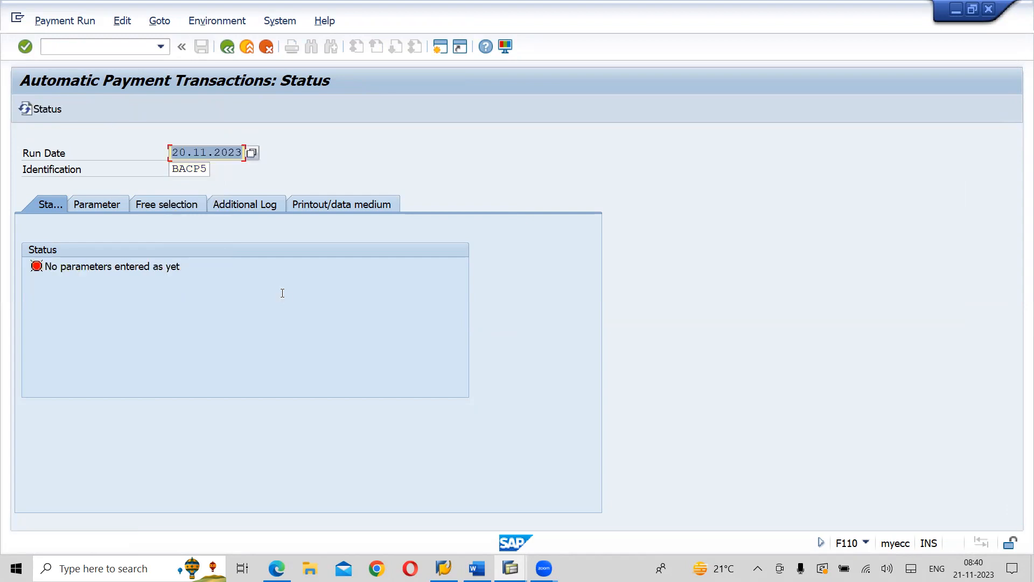
In the parameters of run BACP5, enter company code UT01, payment method C and next payment date 22.11.2023.
{"action": "left_click", "coordinate": [101, 205]}
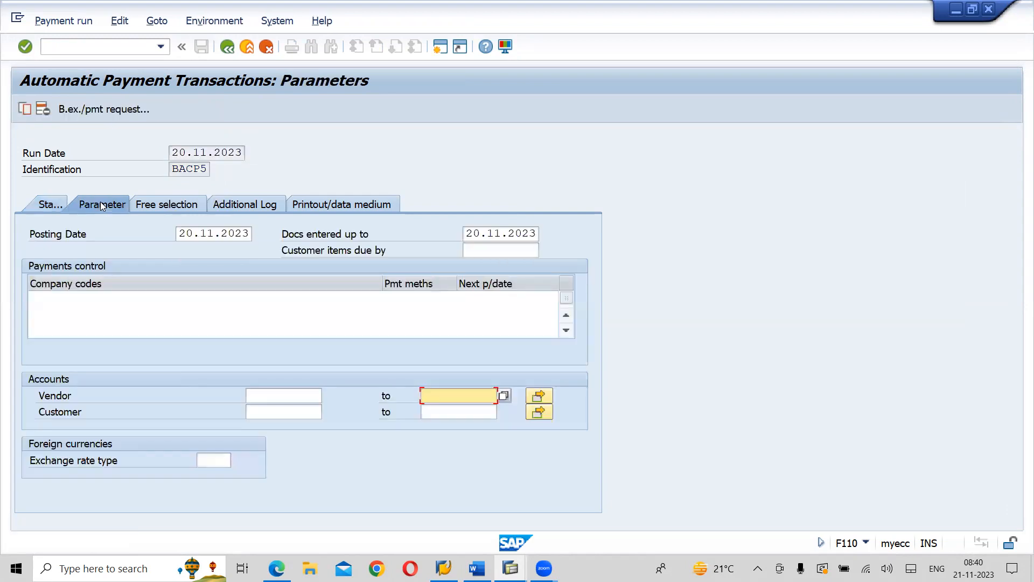
{"action": "left_click", "coordinate": [55, 301]}
{"action": "key", "text": "space"}
{"action": "key", "text": "Down"}
{"action": "key", "text": "Tab"}
{"action": "key", "text": "space"}
{"action": "key", "text": "Down"}
{"action": "key", "text": "Tab"}
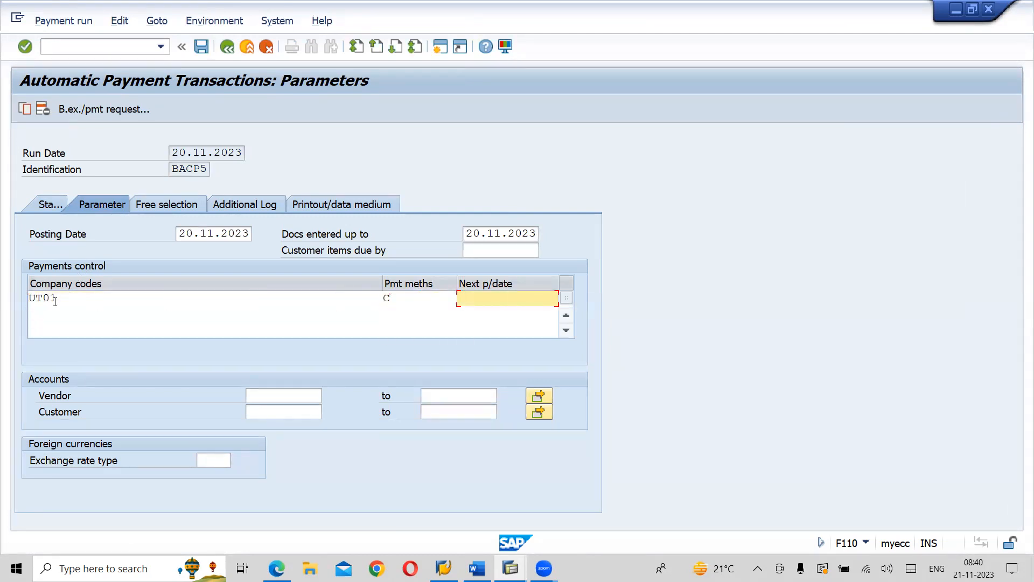
{"action": "key", "text": "space"}
{"action": "key", "text": "Down"}
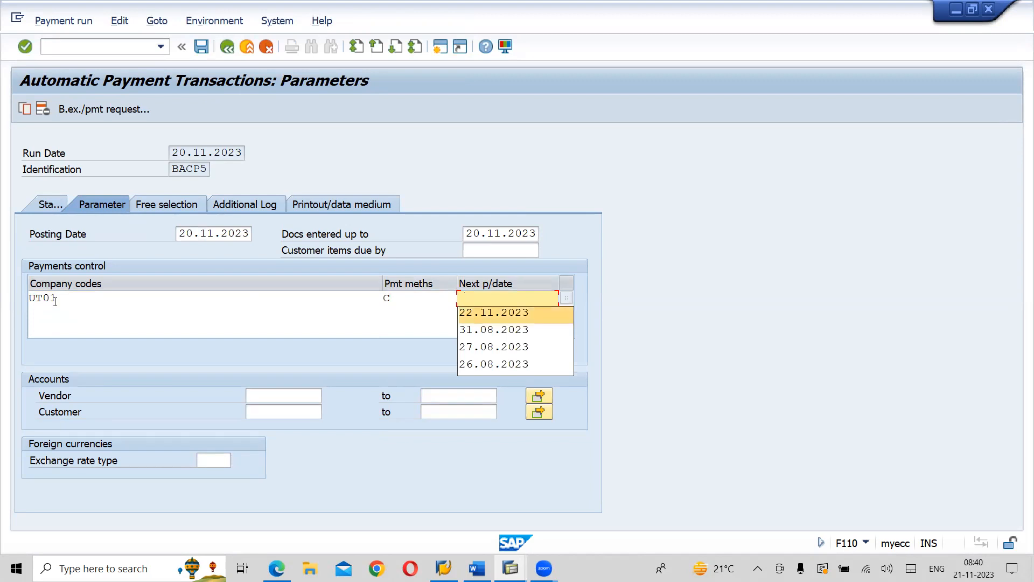
{"action": "key", "text": "Tab"}
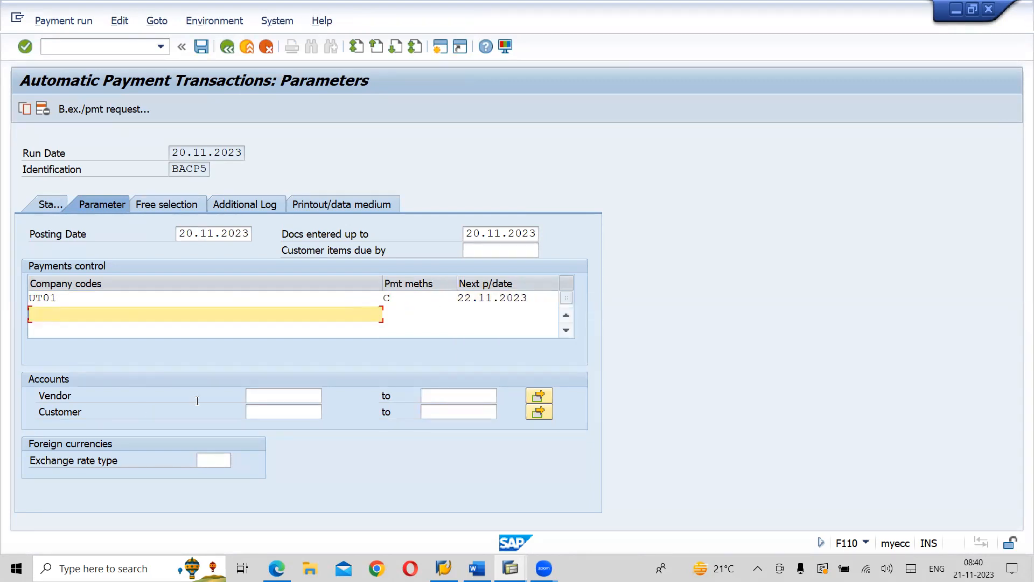
Enter the start and end numbers of the vendor account range in the parameters of run BACP5.
{"action": "left_click", "coordinate": [261, 393]}
{"action": "key", "text": "space"}
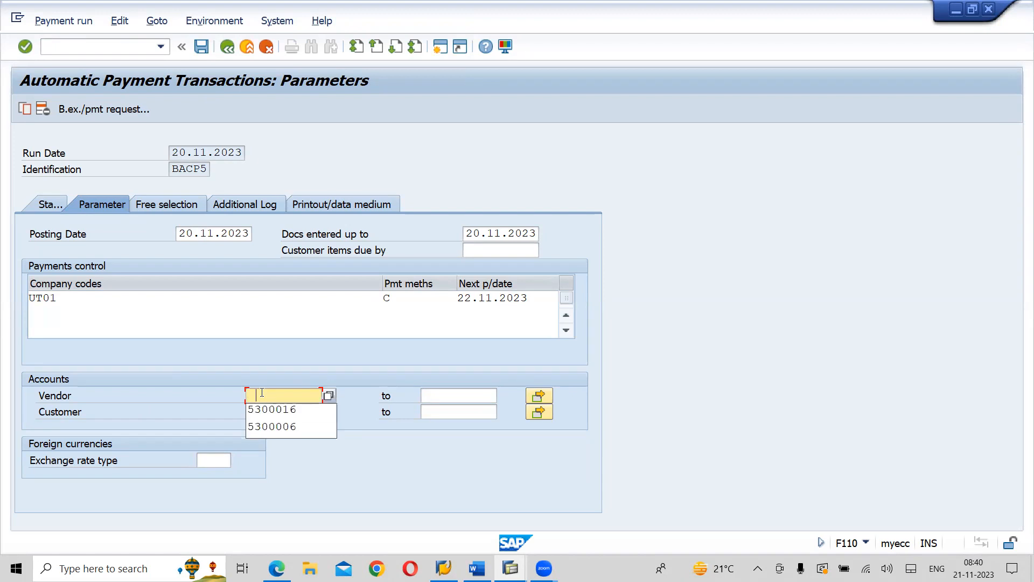
{"action": "key", "text": "Down"}
{"action": "key", "text": "Tab"}
{"action": "key", "text": "Down"}
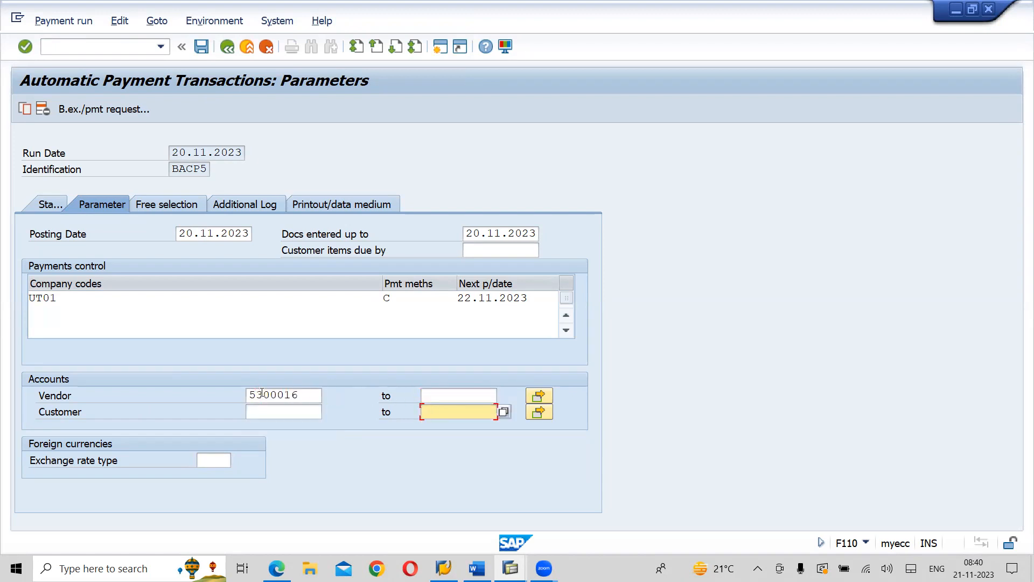
{"action": "key", "text": "Up"}
{"action": "key", "text": "space"}
{"action": "key", "text": "Down"}
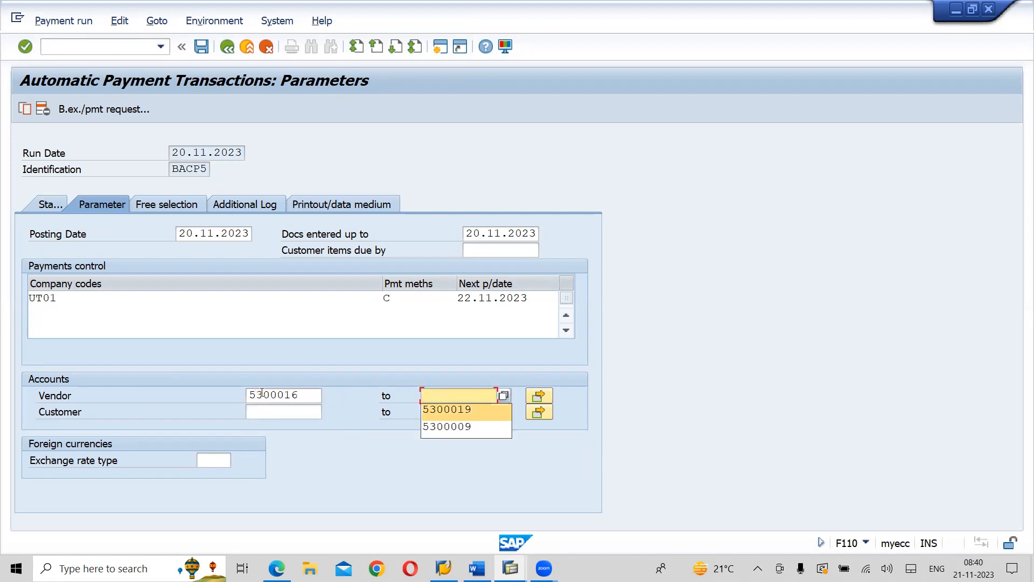
{"action": "key", "text": "Tab"}
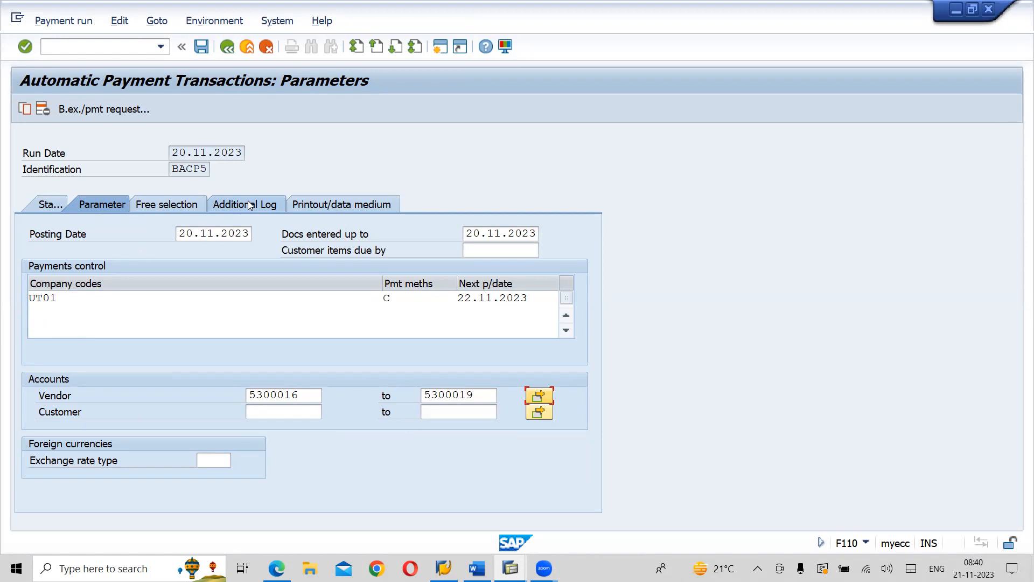
Enable additional logging of the due date check, payment method selection in all cases and line items of the payment documents.
{"action": "key", "text": "Return"}
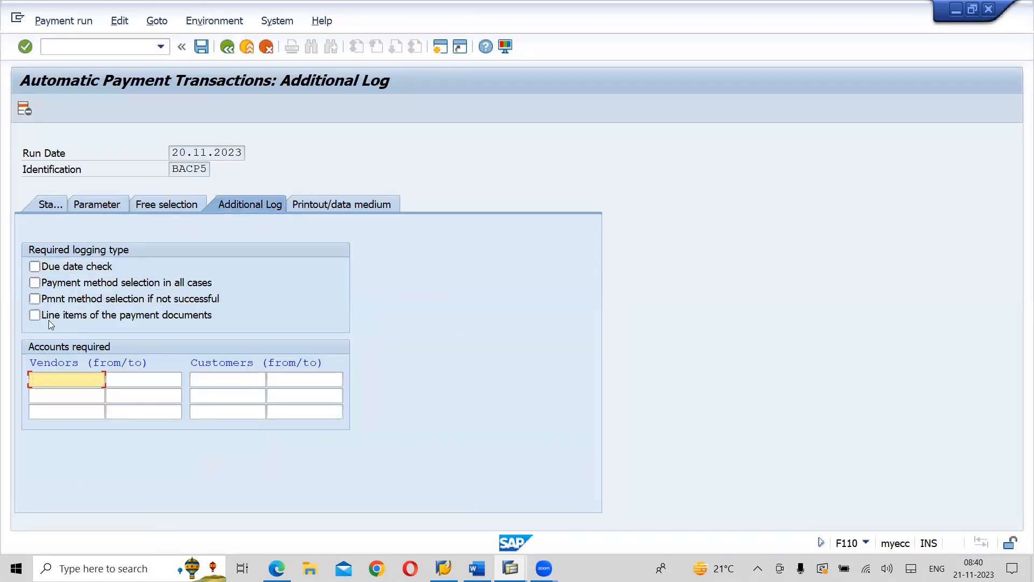
{"action": "left_click", "coordinate": [34, 266]}
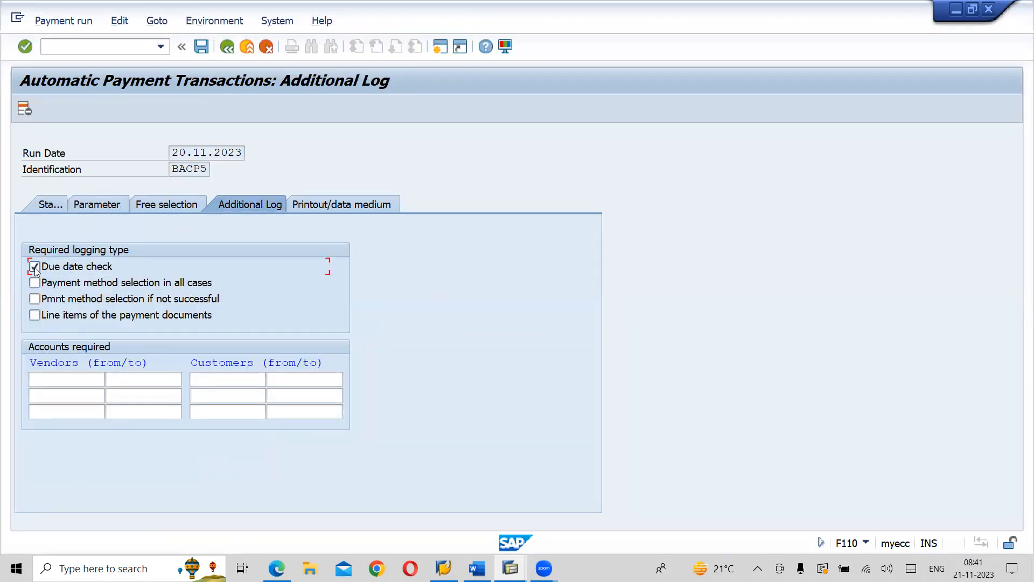
{"action": "left_click", "coordinate": [34, 283]}
{"action": "left_click", "coordinate": [35, 316]}
Enter the same vendor account range as required accounts for the additional log, save the parameters and return to the status view.
{"action": "left_click", "coordinate": [56, 378]}
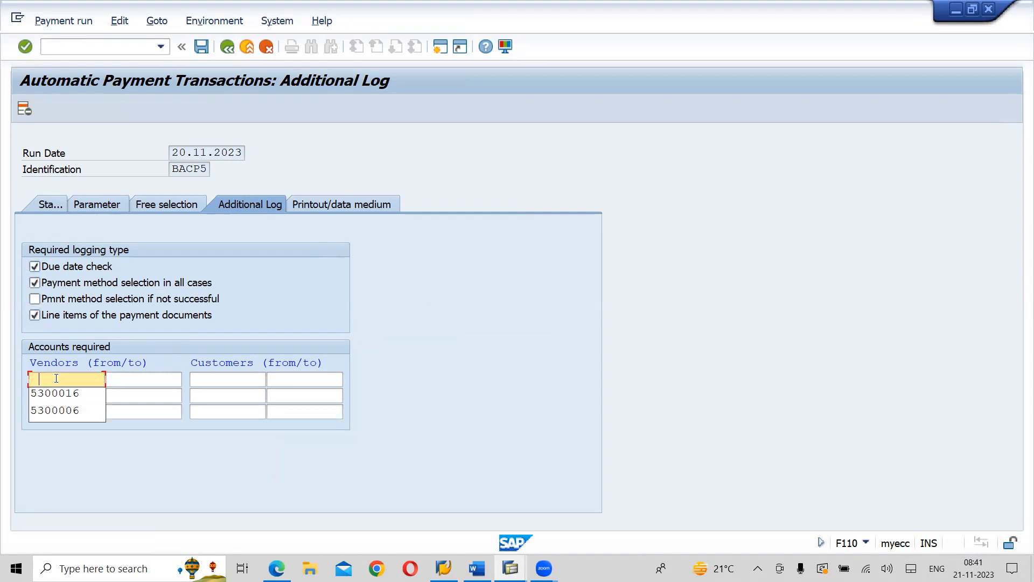
{"action": "left_click", "coordinate": [52, 396]}
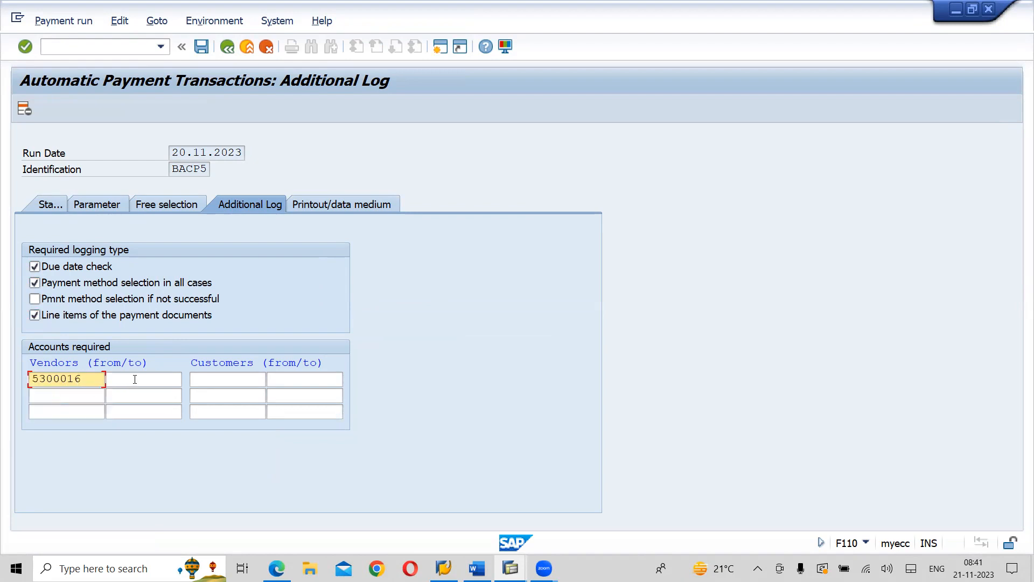
{"action": "left_click", "coordinate": [134, 379]}
{"action": "left_click", "coordinate": [133, 398]}
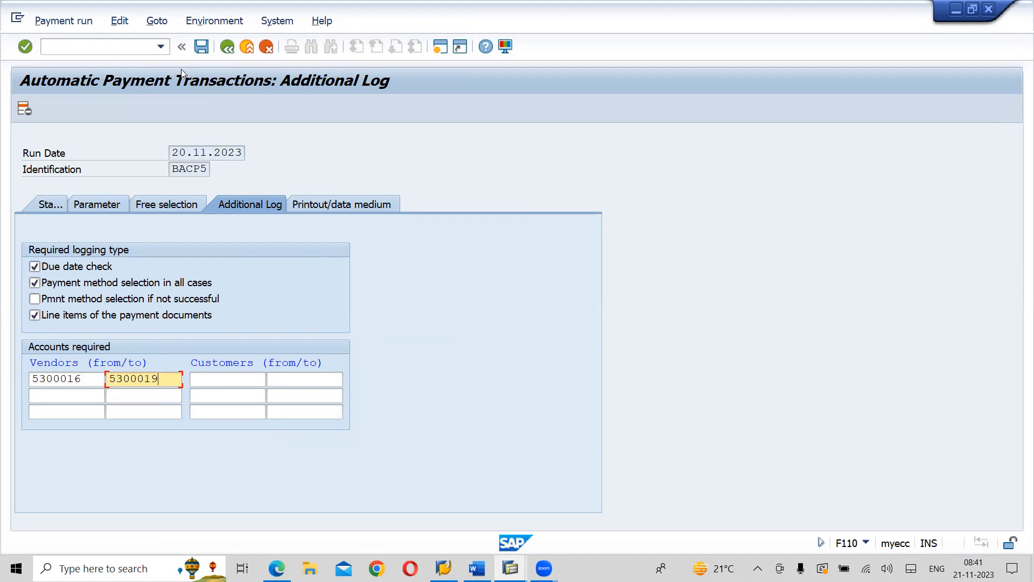
{"action": "left_click", "coordinate": [201, 47]}
{"action": "left_click", "coordinate": [48, 204]}
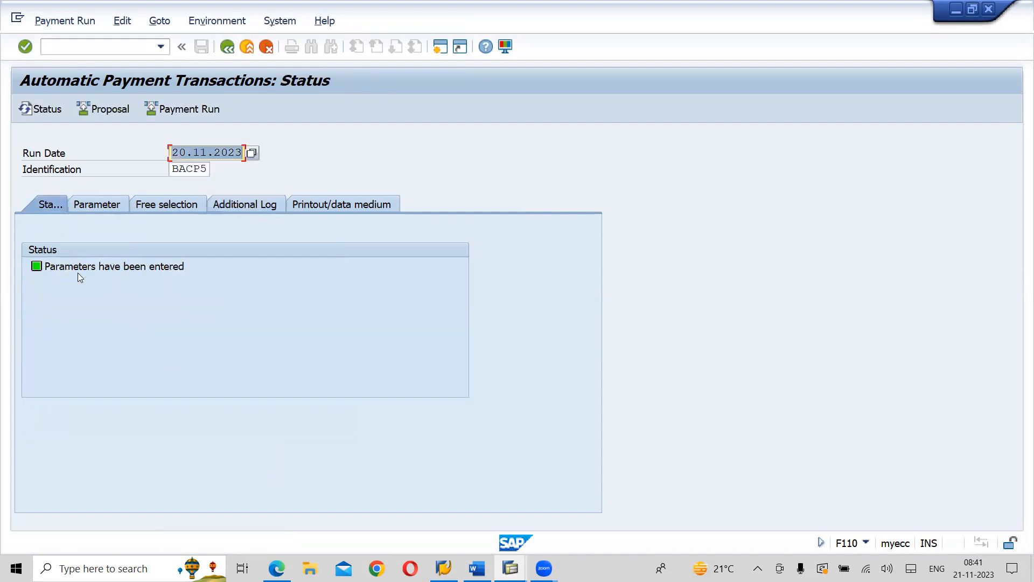
Schedule the payment proposal of run BACP5 with start date 20.11.2023 and immediate start, and refresh its status.
{"action": "left_click", "coordinate": [116, 109]}
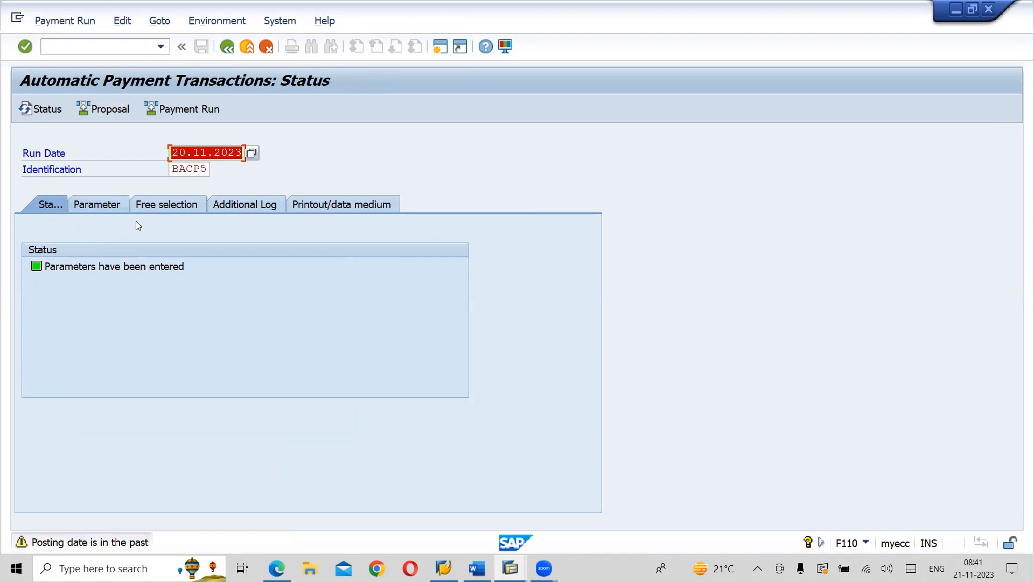
{"action": "key", "text": "Return"}
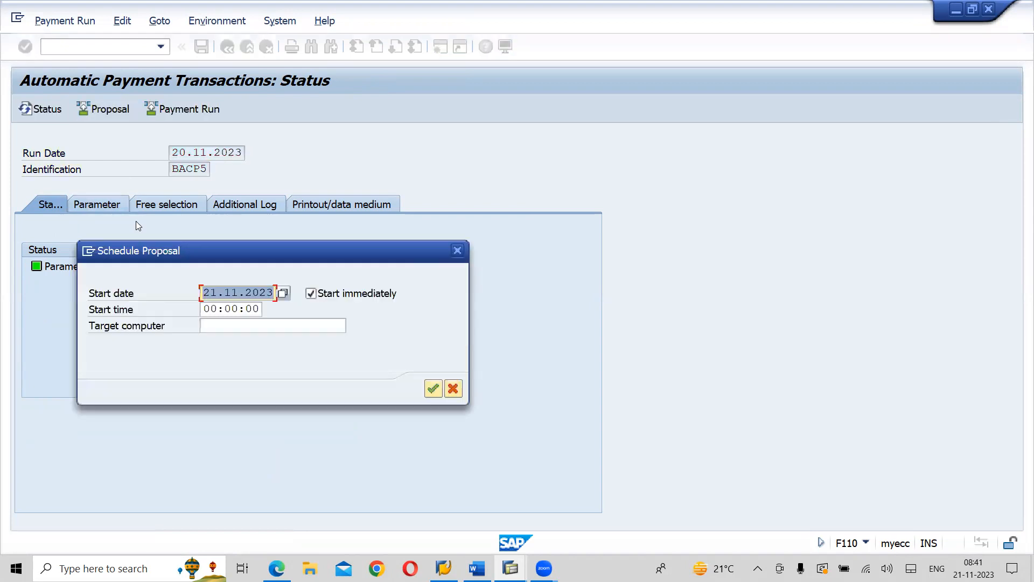
{"action": "left_click", "coordinate": [215, 293]}
{"action": "key", "text": "BackSpace"}
{"action": "type", "text": "0"}
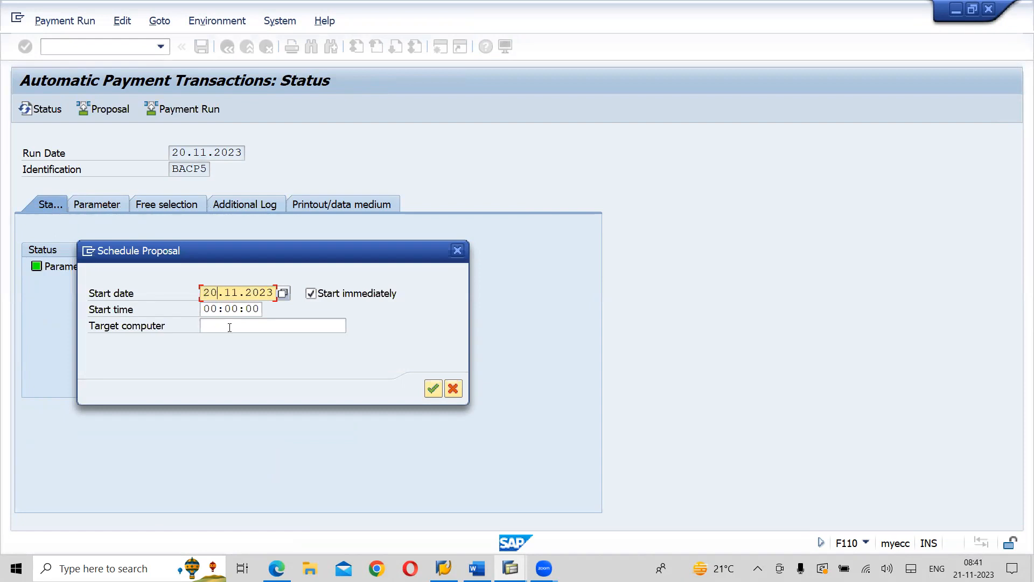
{"action": "left_click", "coordinate": [433, 387]}
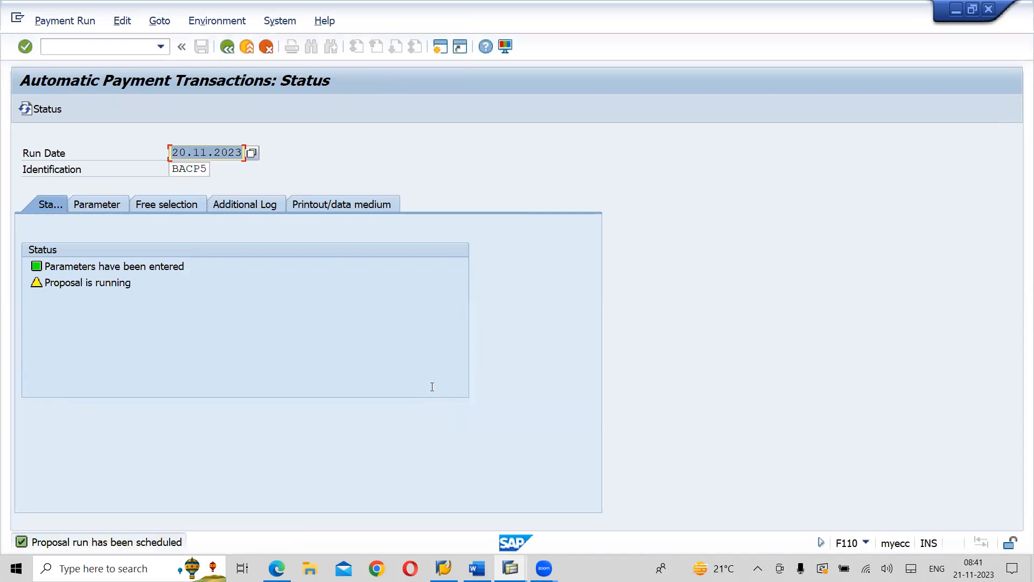
{"action": "key", "text": "Return"}
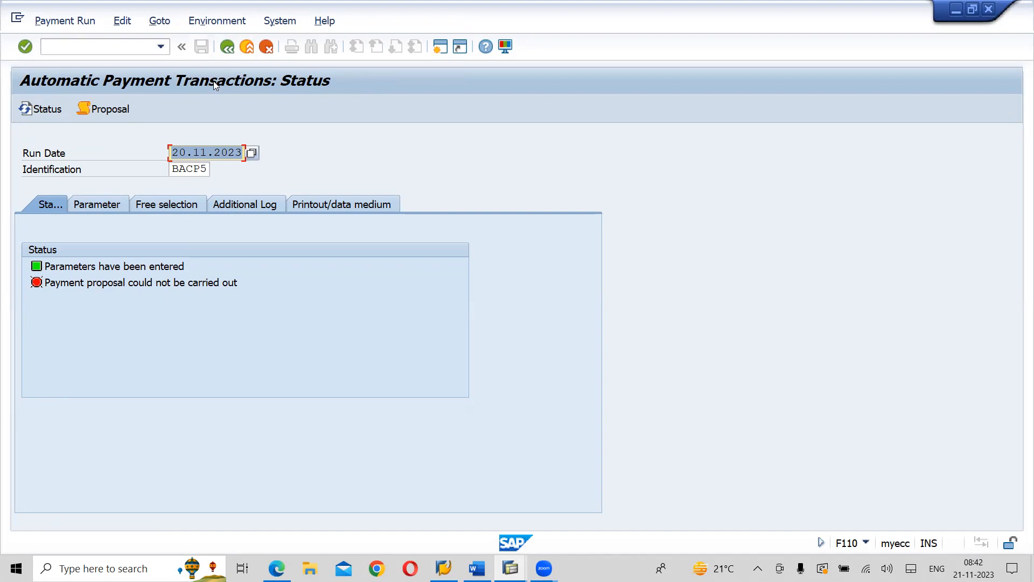
Display the proposal job log of run BACP5 to examine its messages.
{"action": "left_click", "coordinate": [120, 24]}
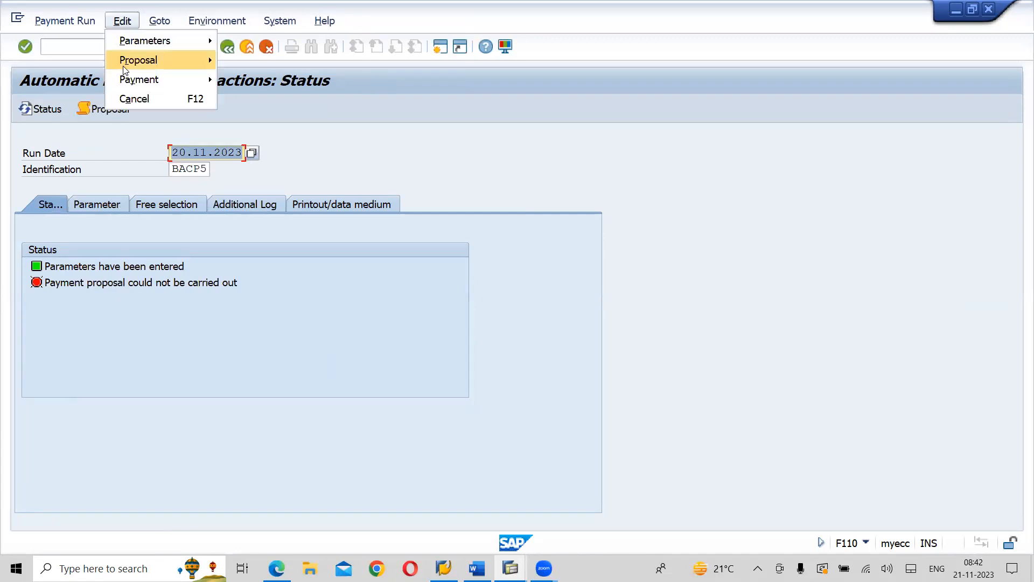
{"action": "mouse_move", "coordinate": [177, 61]}
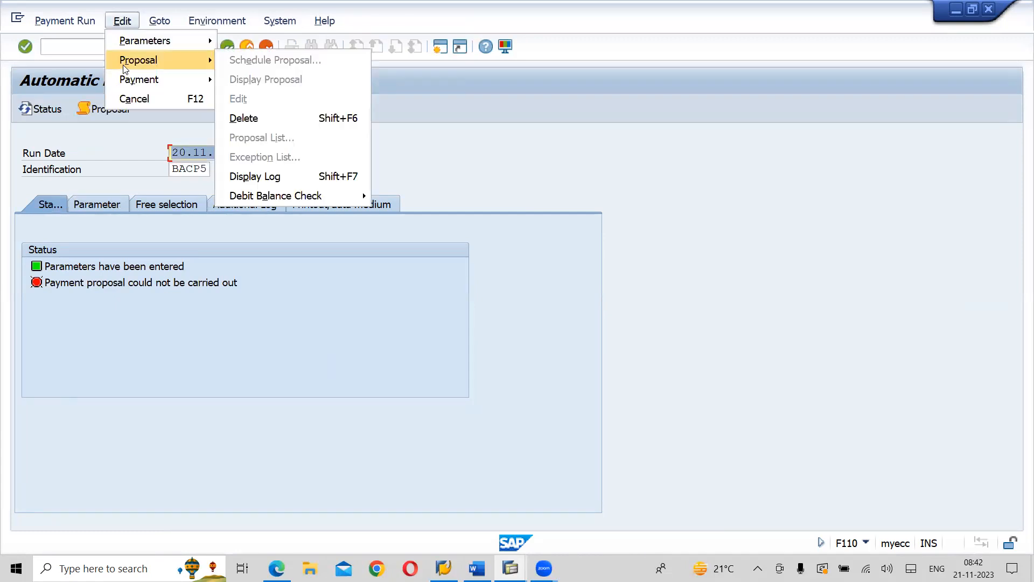
{"action": "left_click", "coordinate": [257, 177]}
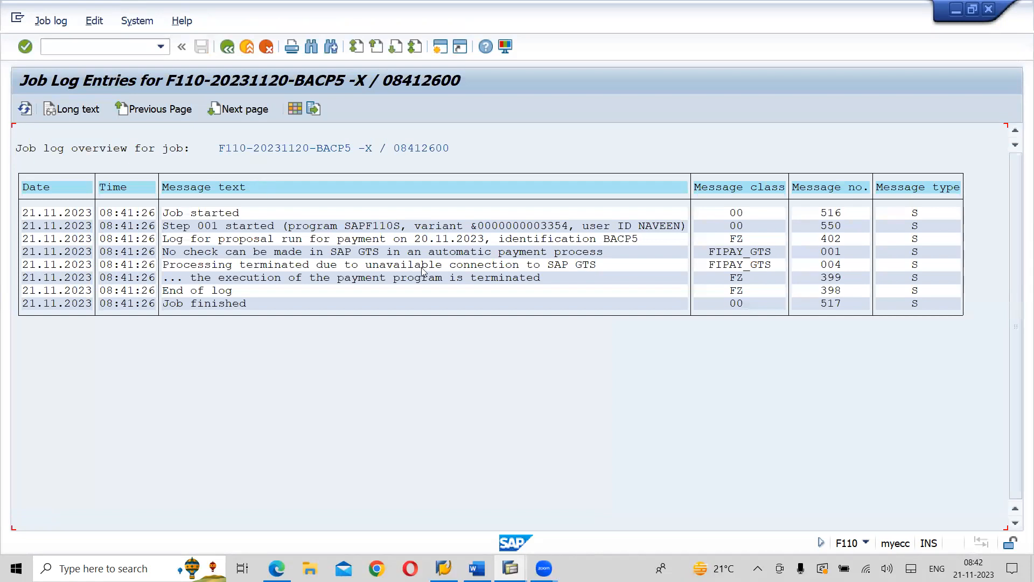